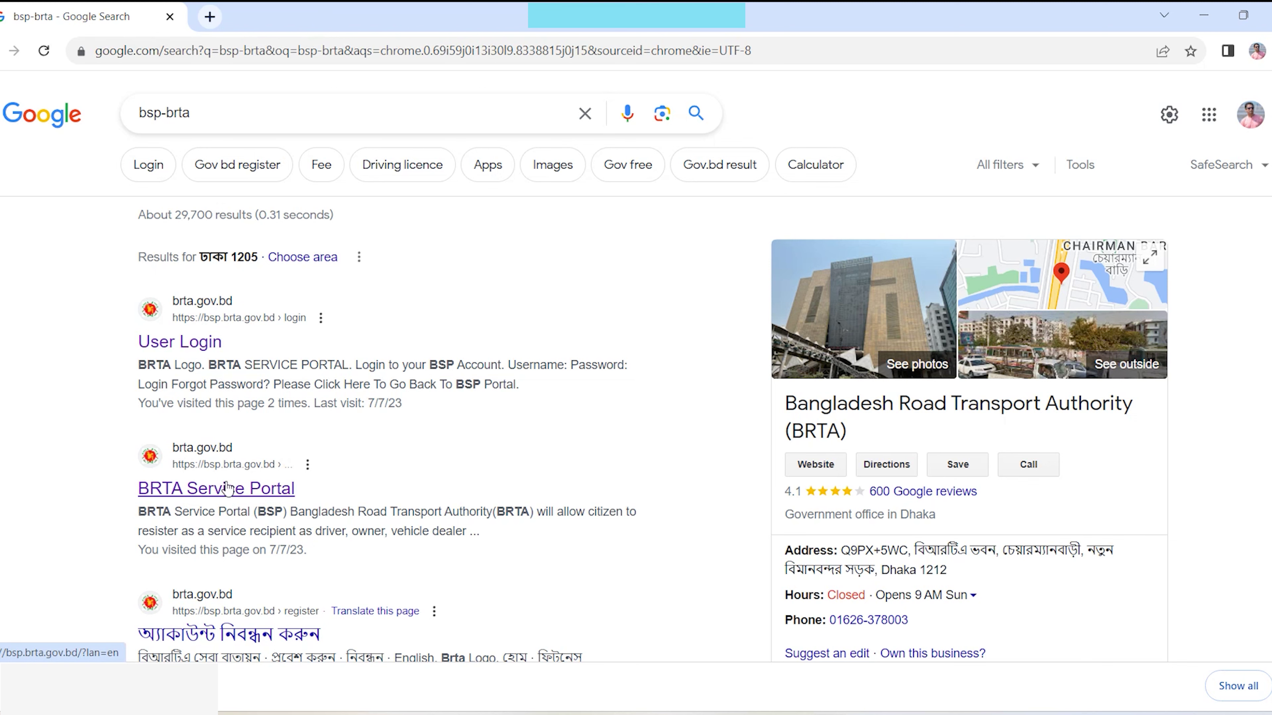
- Open the BRTA Service Portal from the search results and close the urgent driving-licence notice
left_click(215, 490)
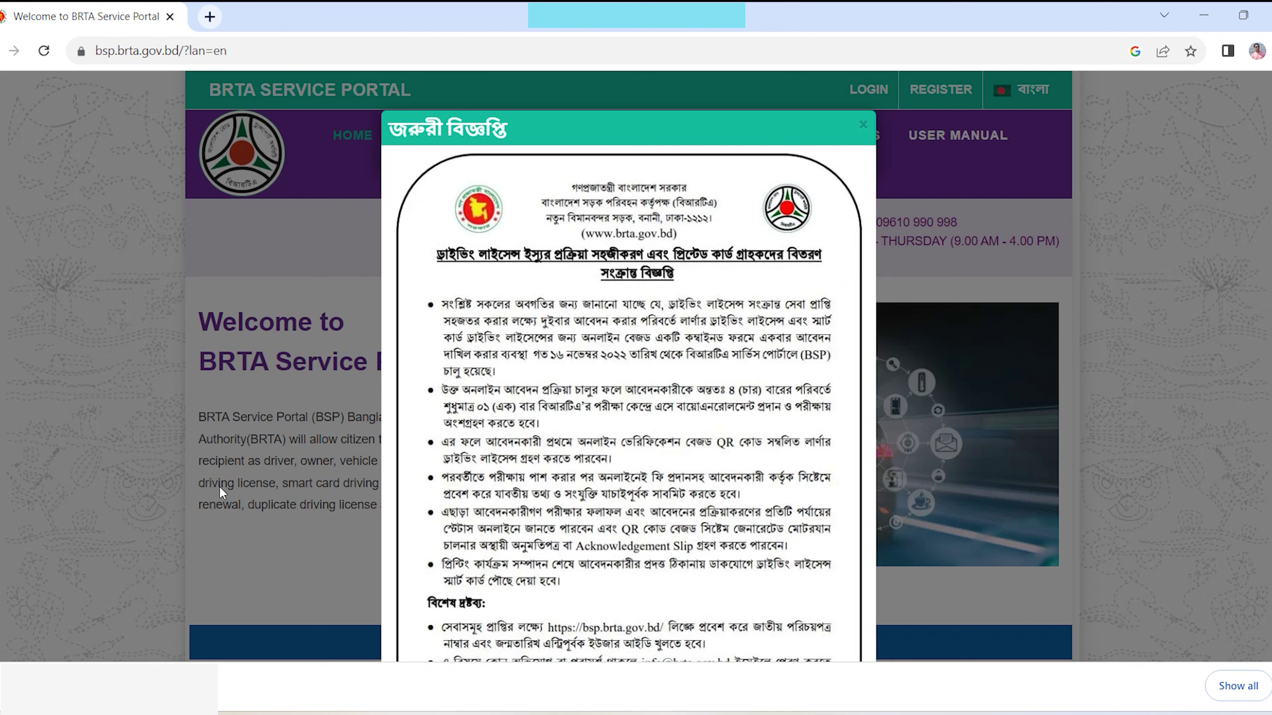
scroll(636, 351, "down", 2)
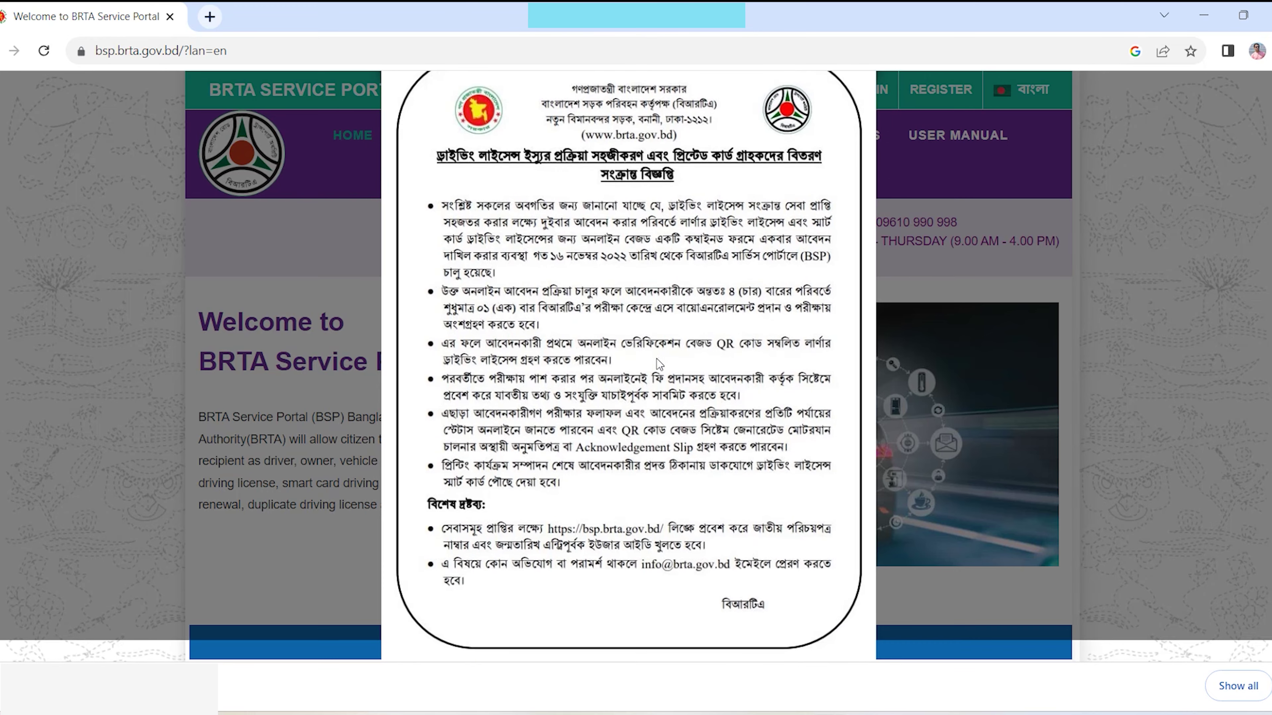
scroll(624, 350, "up", 2)
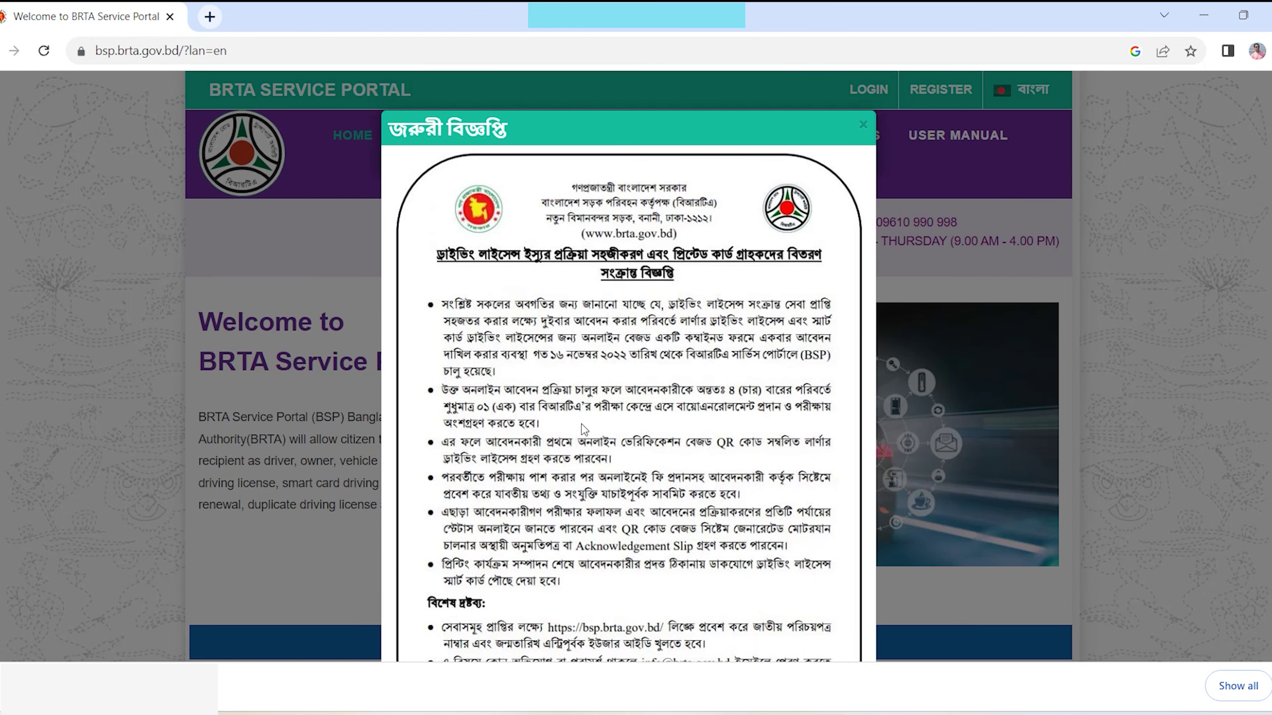
scroll(600, 467, "down", 2)
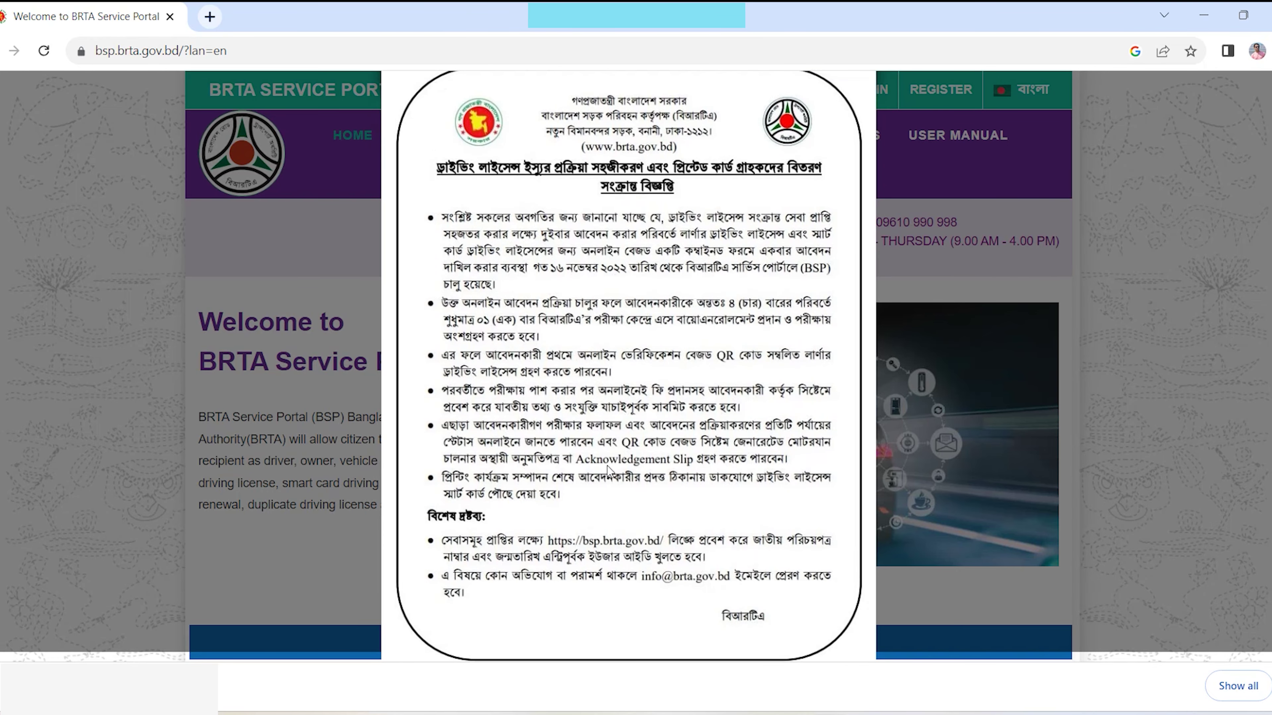
scroll(687, 398, "up", 2)
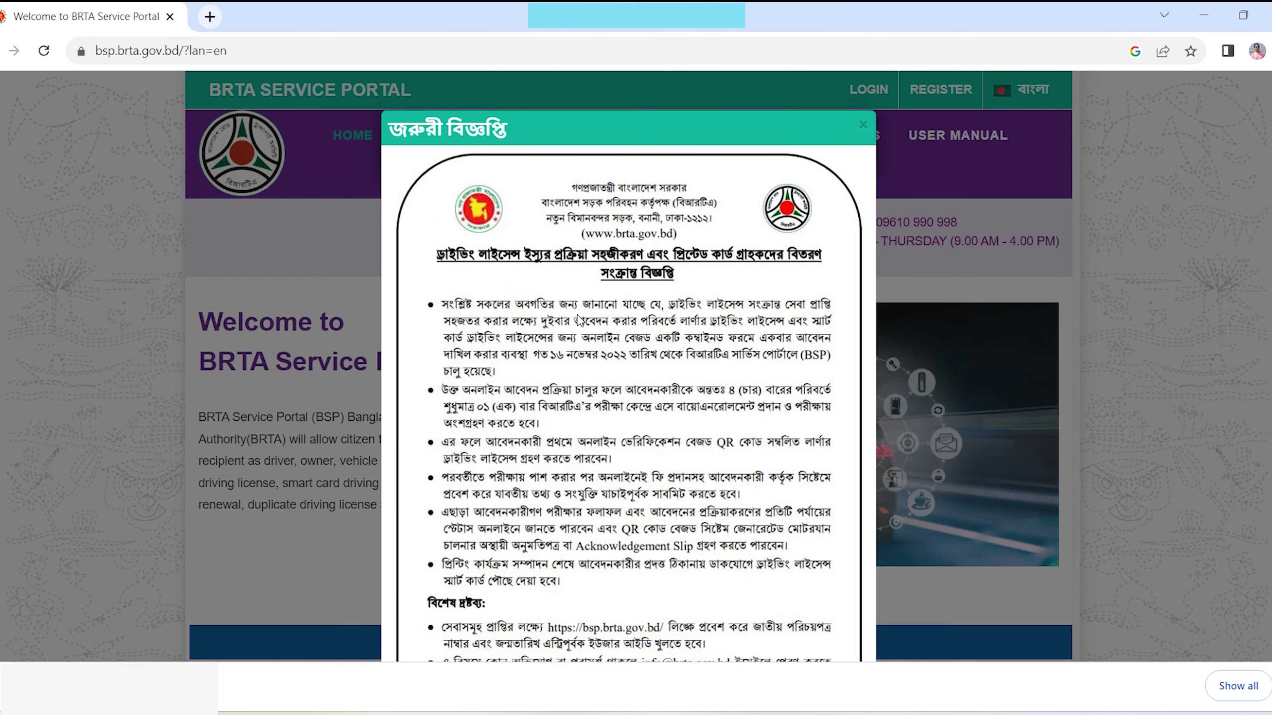
left_click(863, 128)
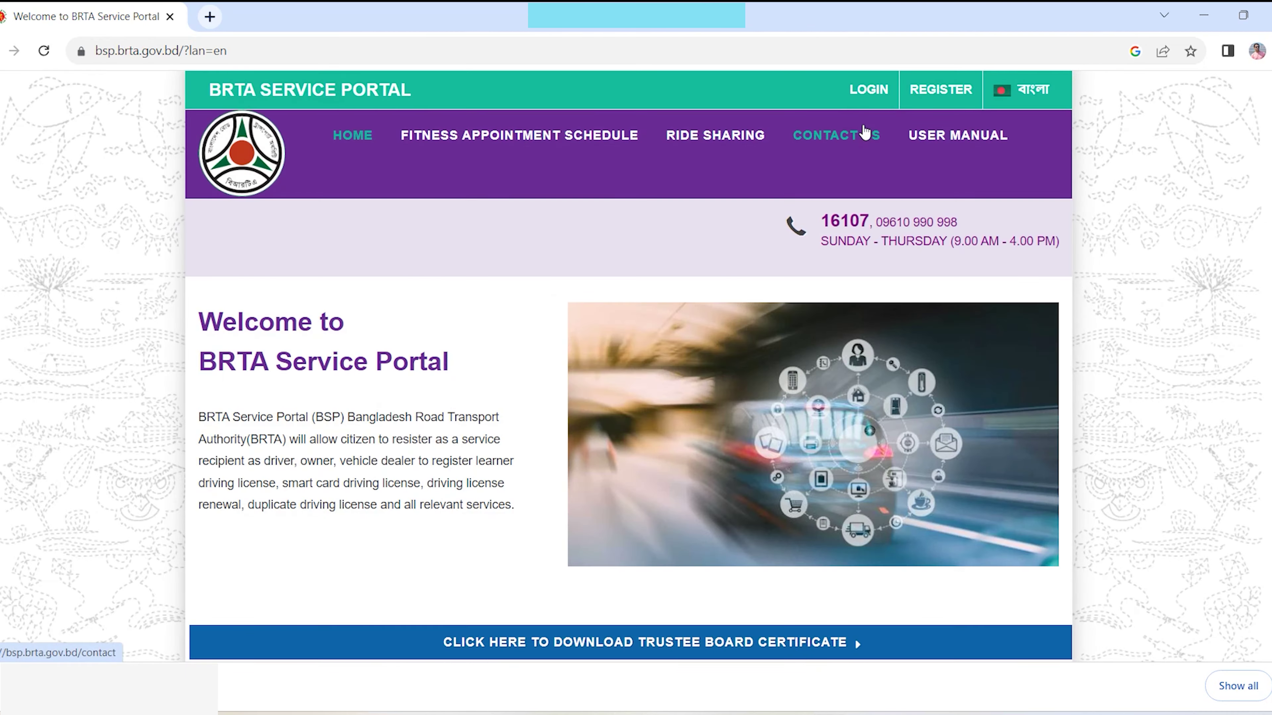
- Open the Register Account page, toggling the language to বাংলা and back to English
left_click(942, 98)
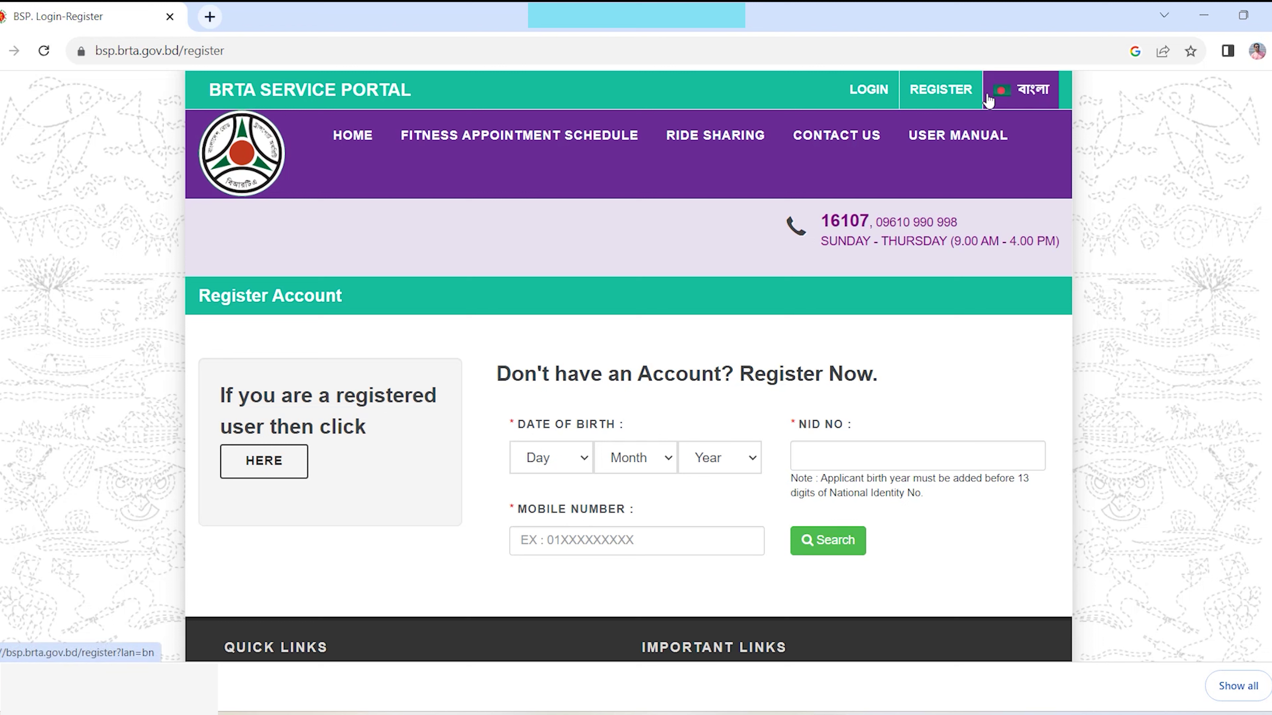
left_click(1031, 97)
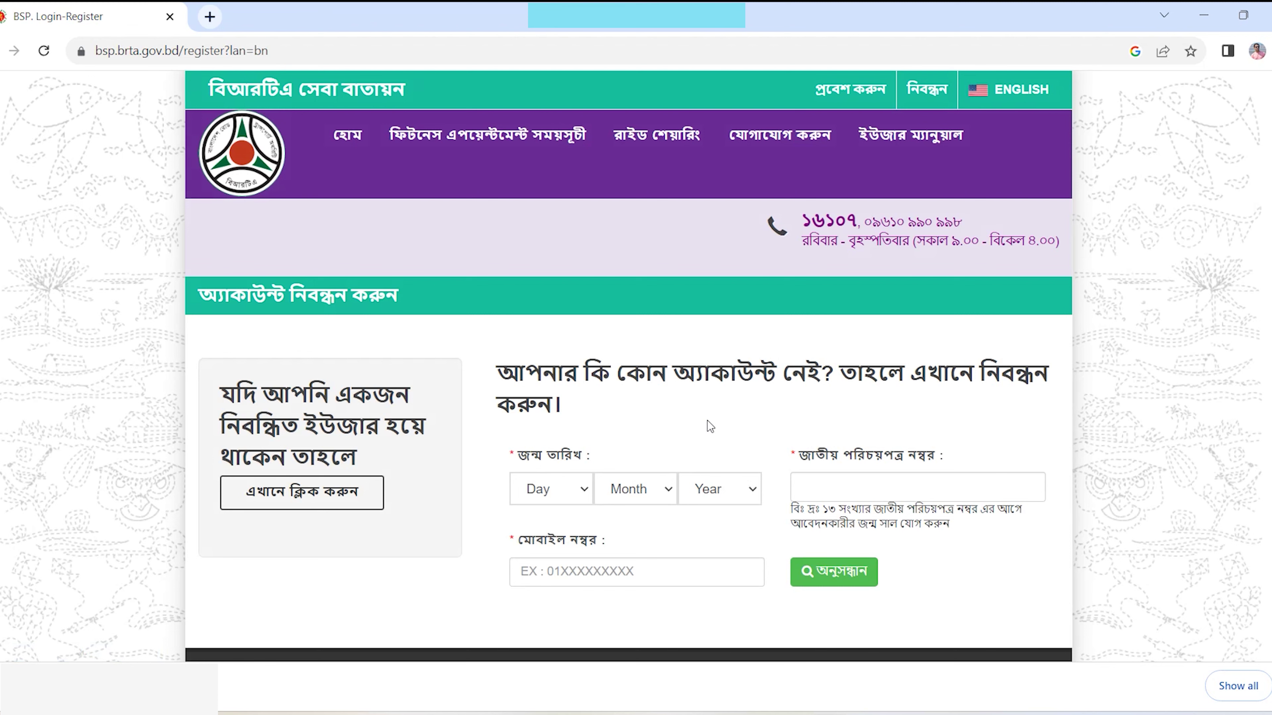
left_click(1034, 89)
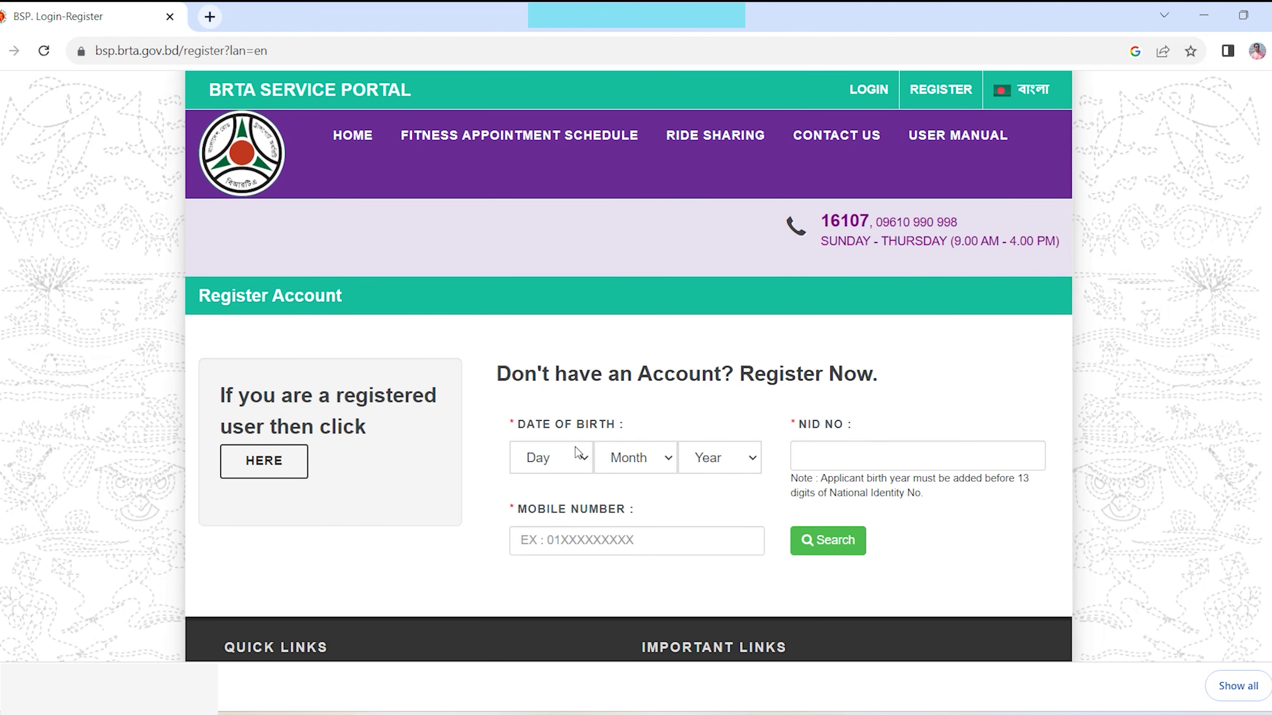
- Set the date of birth to 22 October 1994
left_click(580, 467)
scroll(574, 409, "down", 3)
scroll(573, 405, "down", 1)
left_click(553, 308)
left_click(651, 458)
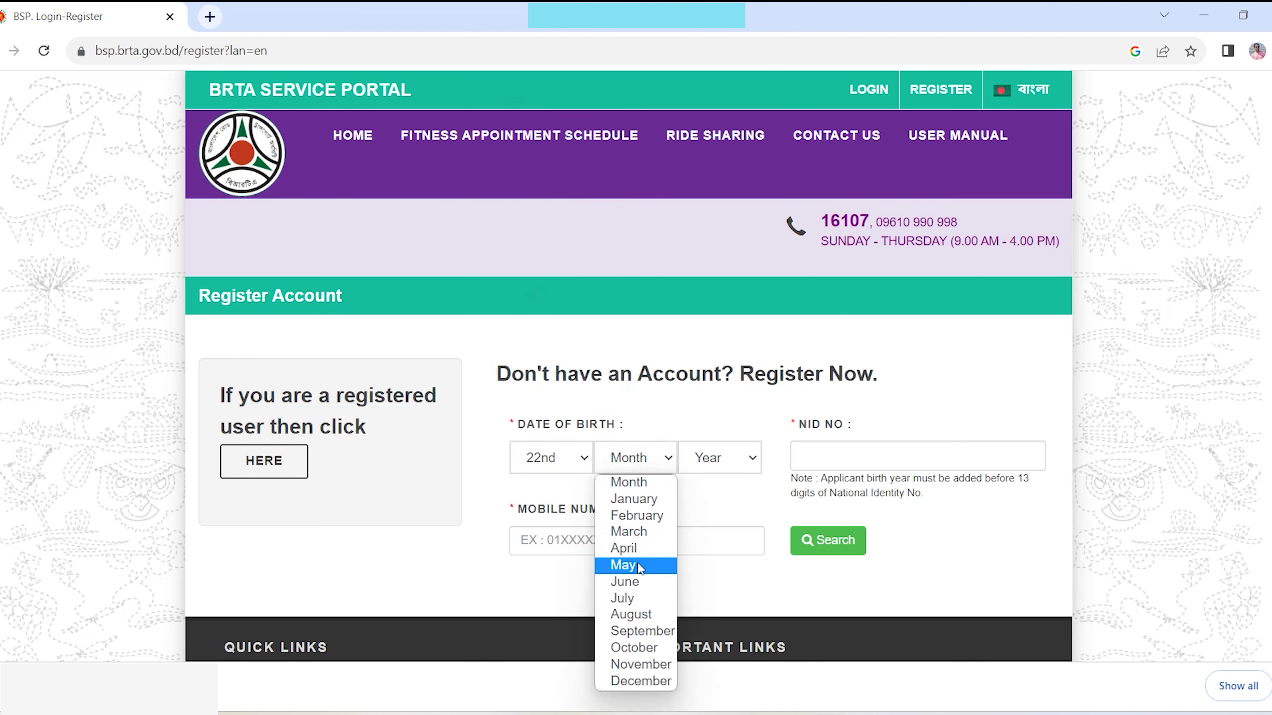
left_click(638, 647)
left_click(739, 454)
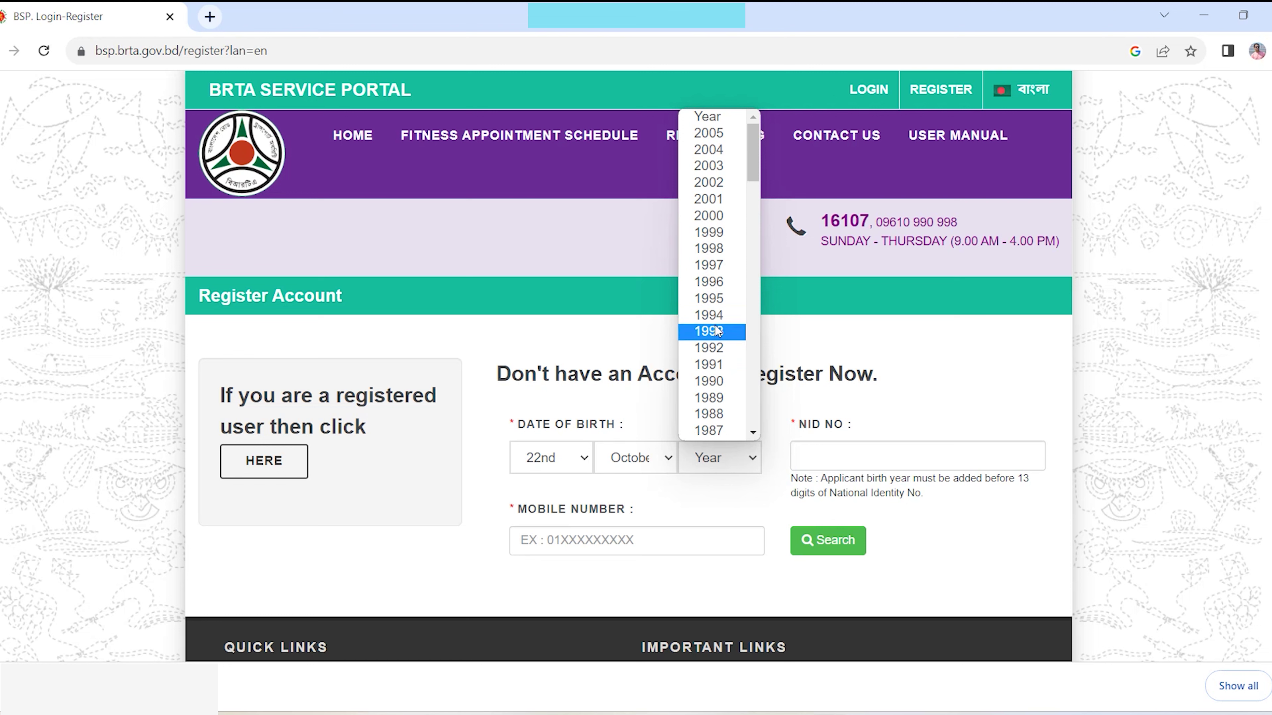
left_click(722, 316)
- Enter the applicant's mobile number and NID number and search for the record
left_click(619, 545)
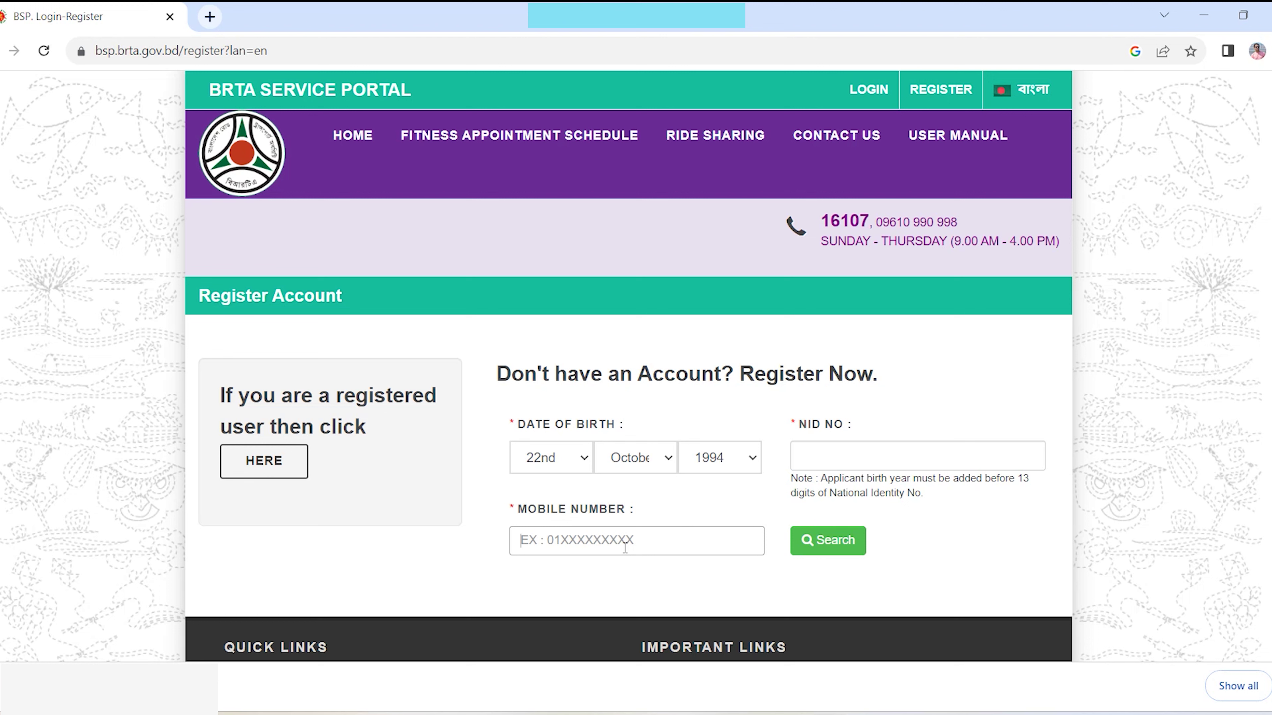
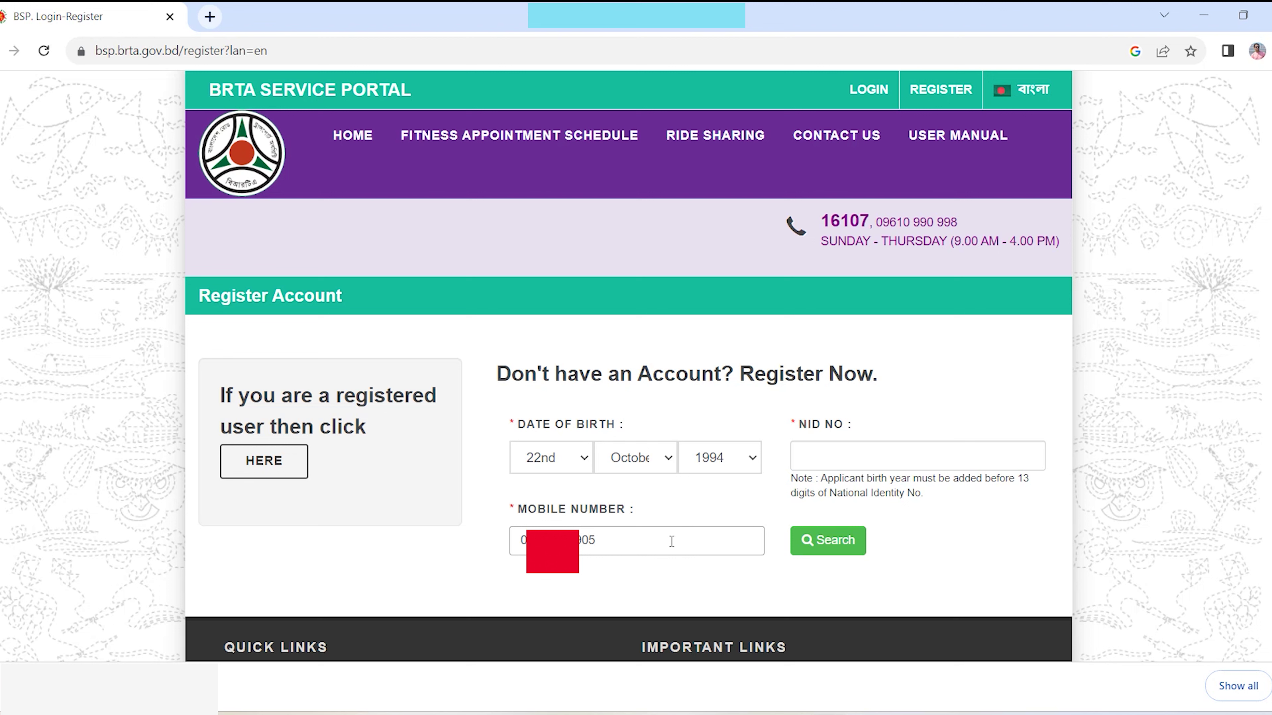
left_click(819, 462)
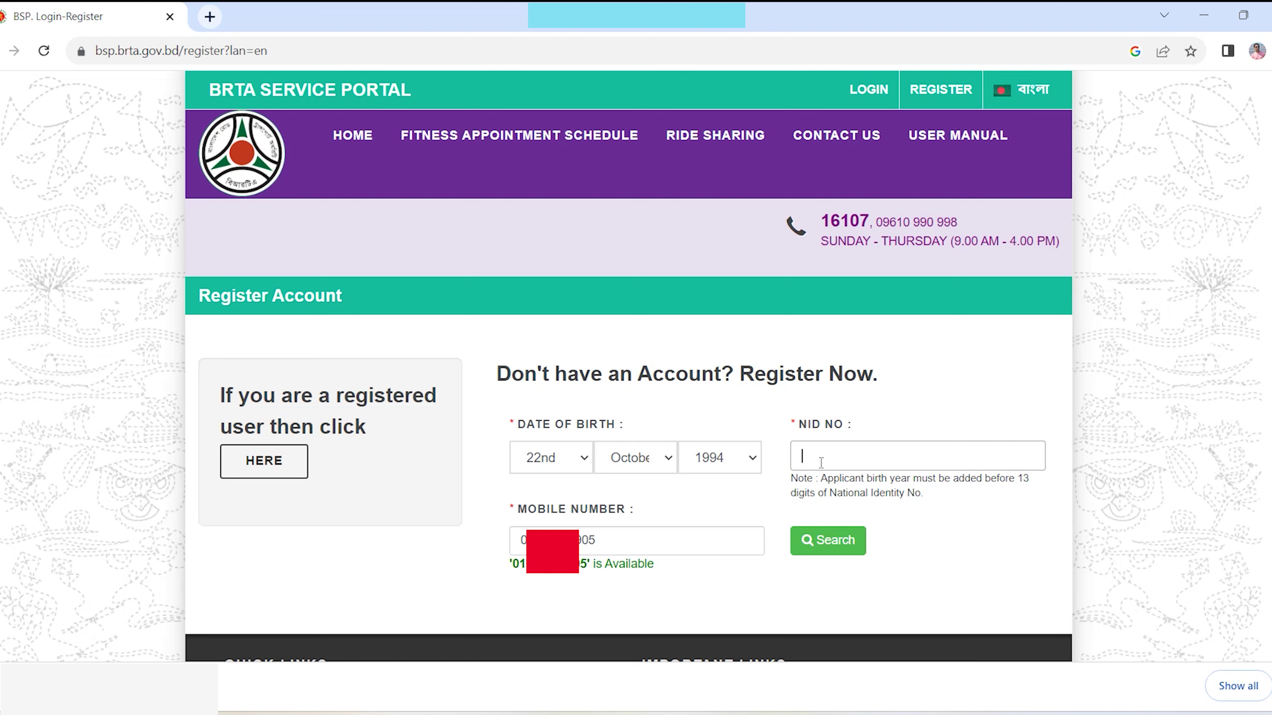
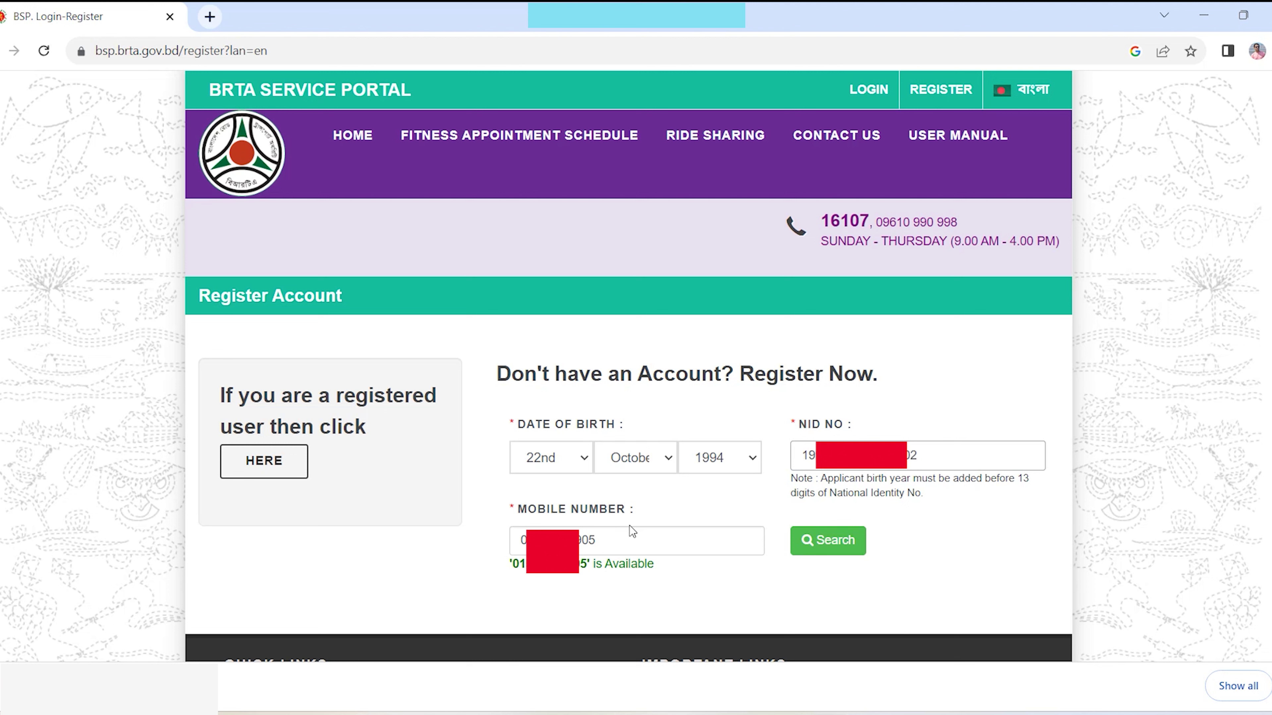
left_click(830, 550)
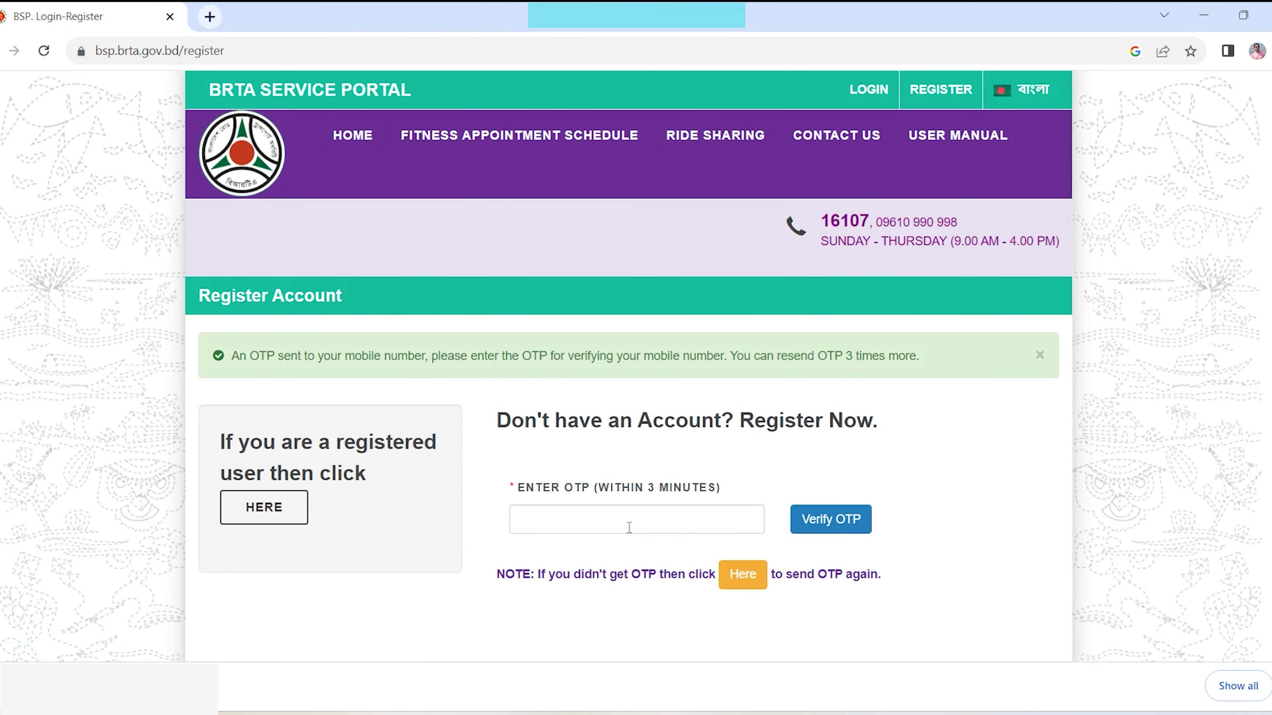
- Paste the received one-time code into the OTP field and verify it
left_click(632, 521)
key("ctrl+v")
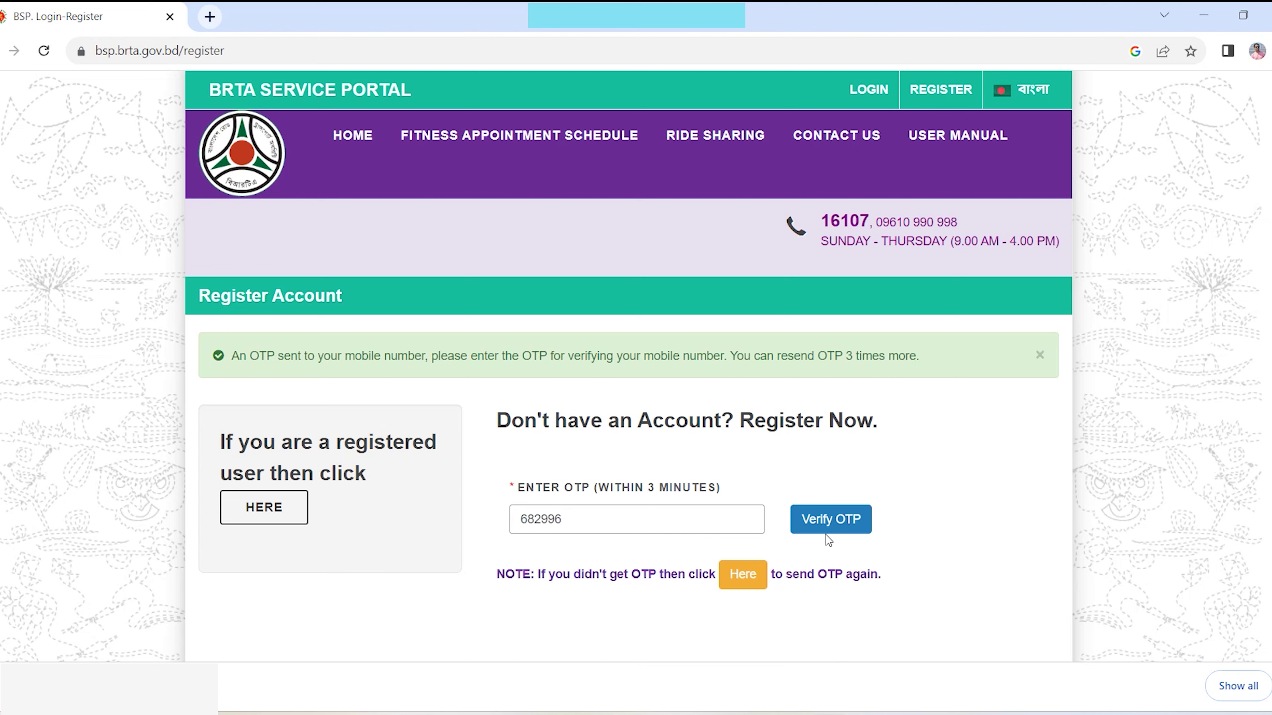
left_click(844, 523)
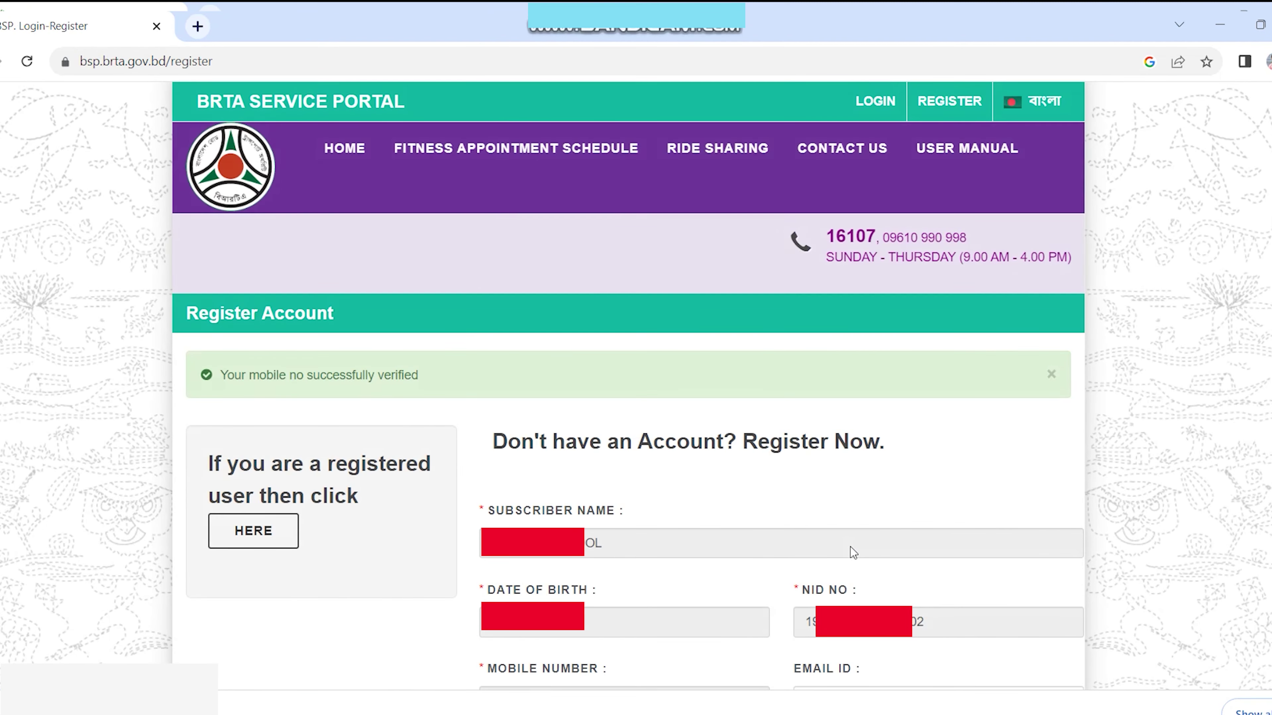
- Enter the account password in Choose Password and Confirm Password, then register
scroll(853, 552, "down", 4)
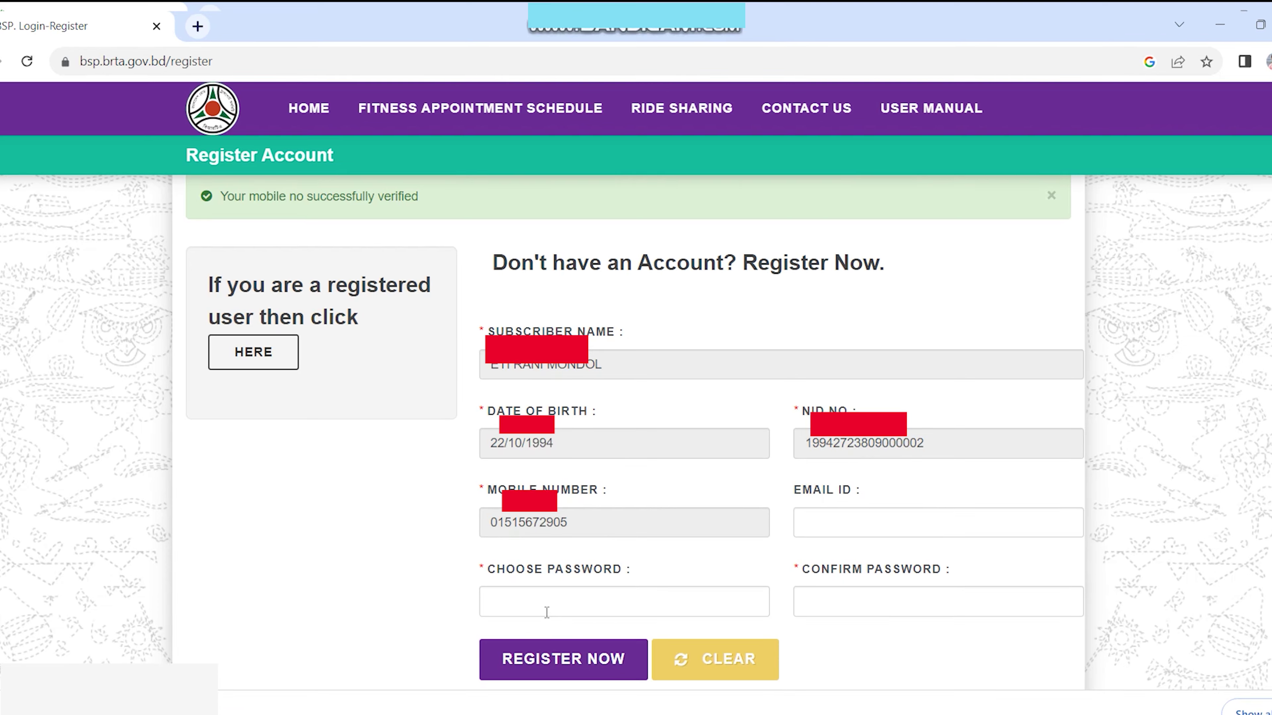
scroll(691, 576, "down", 2)
left_click(523, 501)
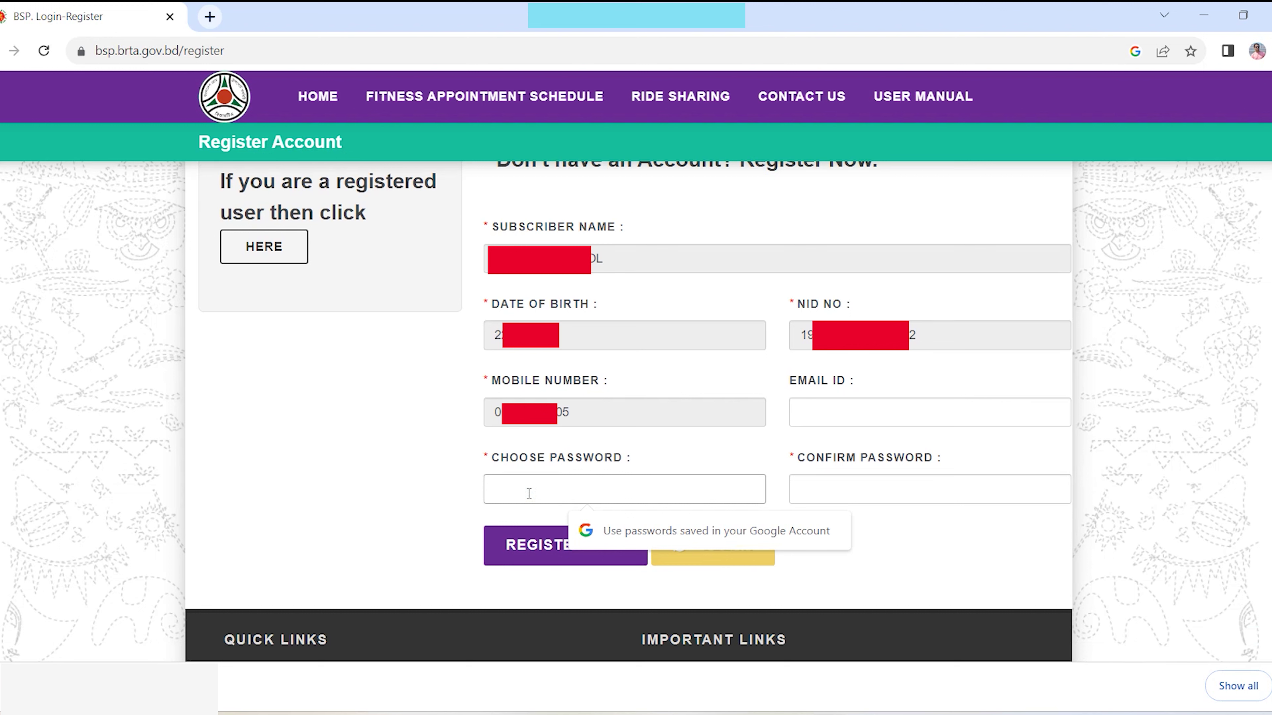
type("•••••••••")
key("Tab")
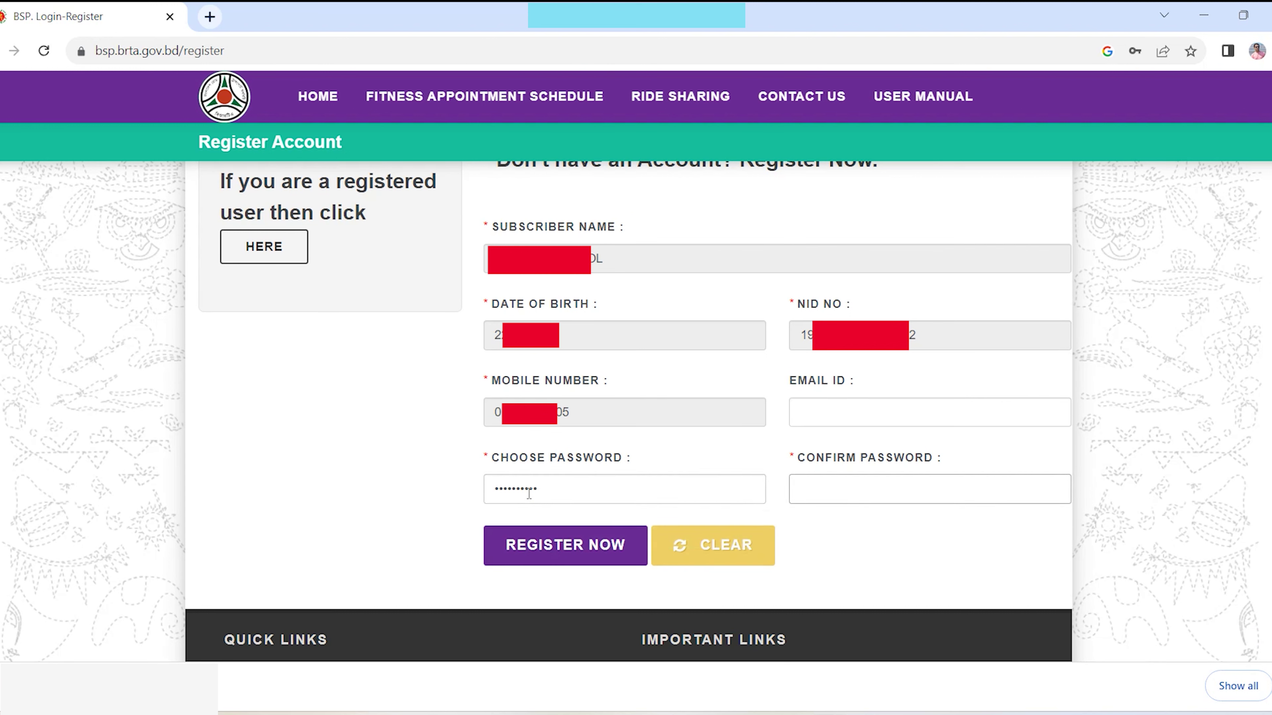
left_click(831, 491)
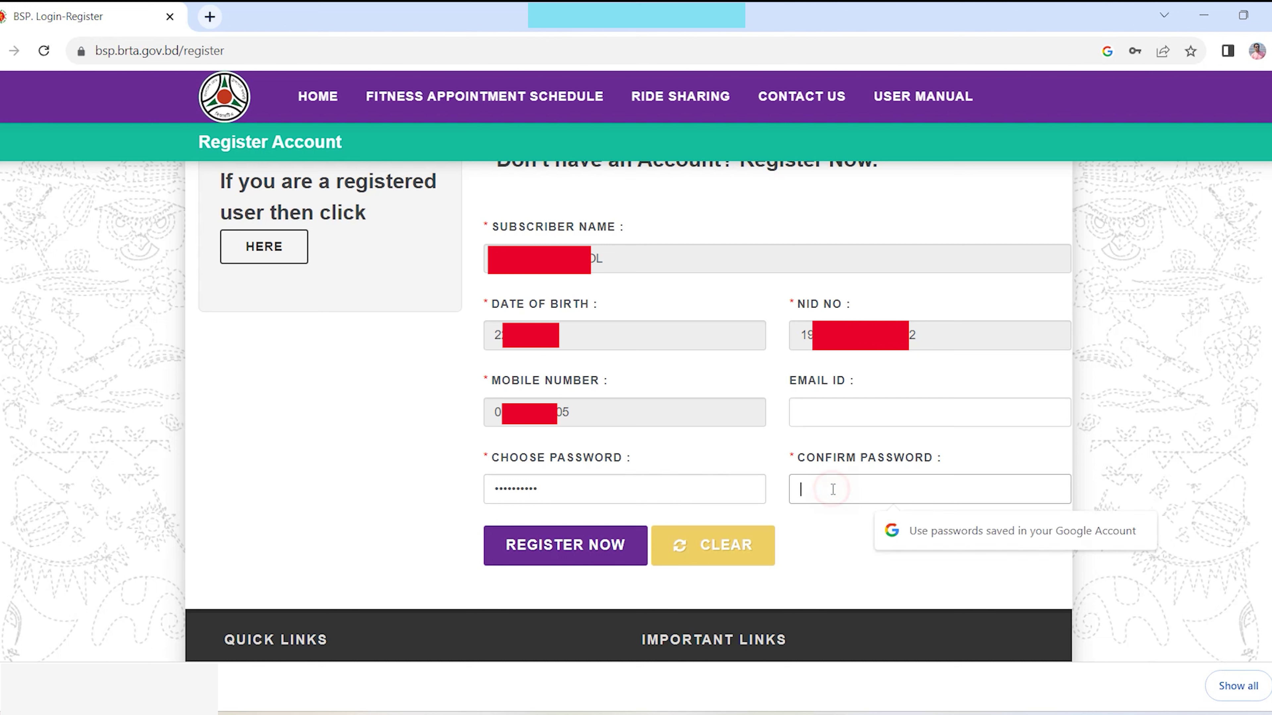
type("••••••••••")
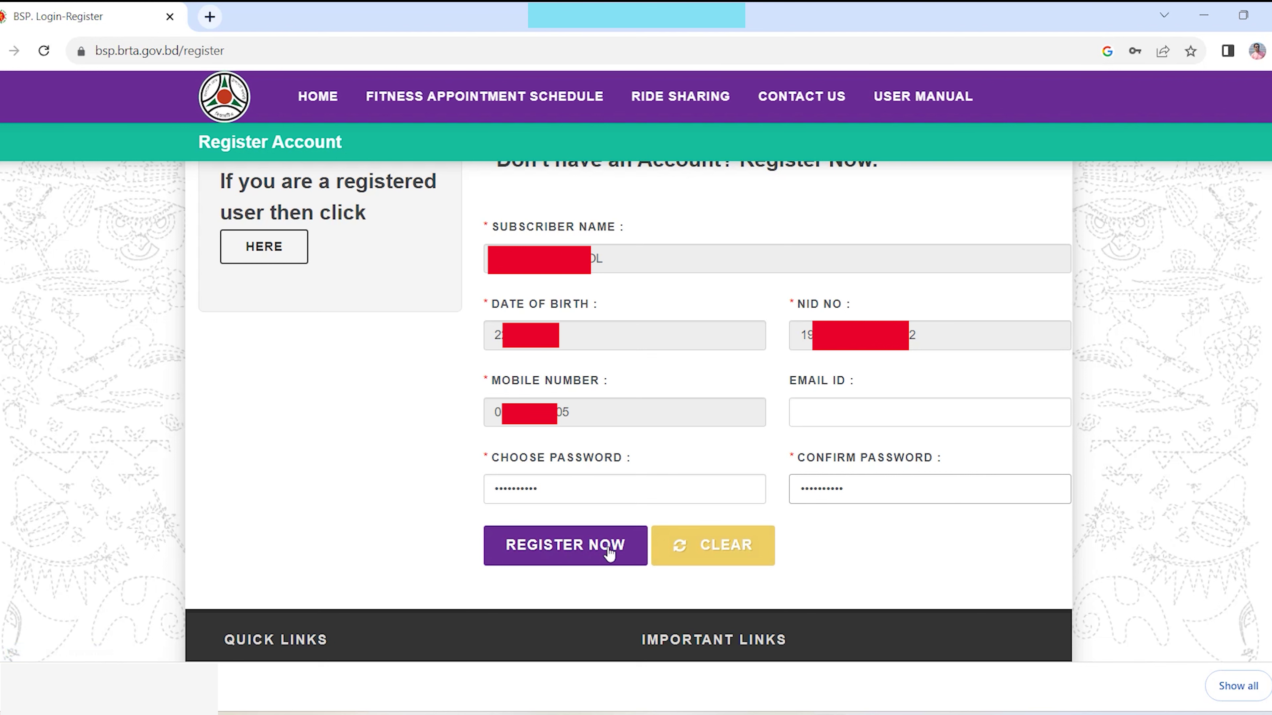
left_click(597, 551)
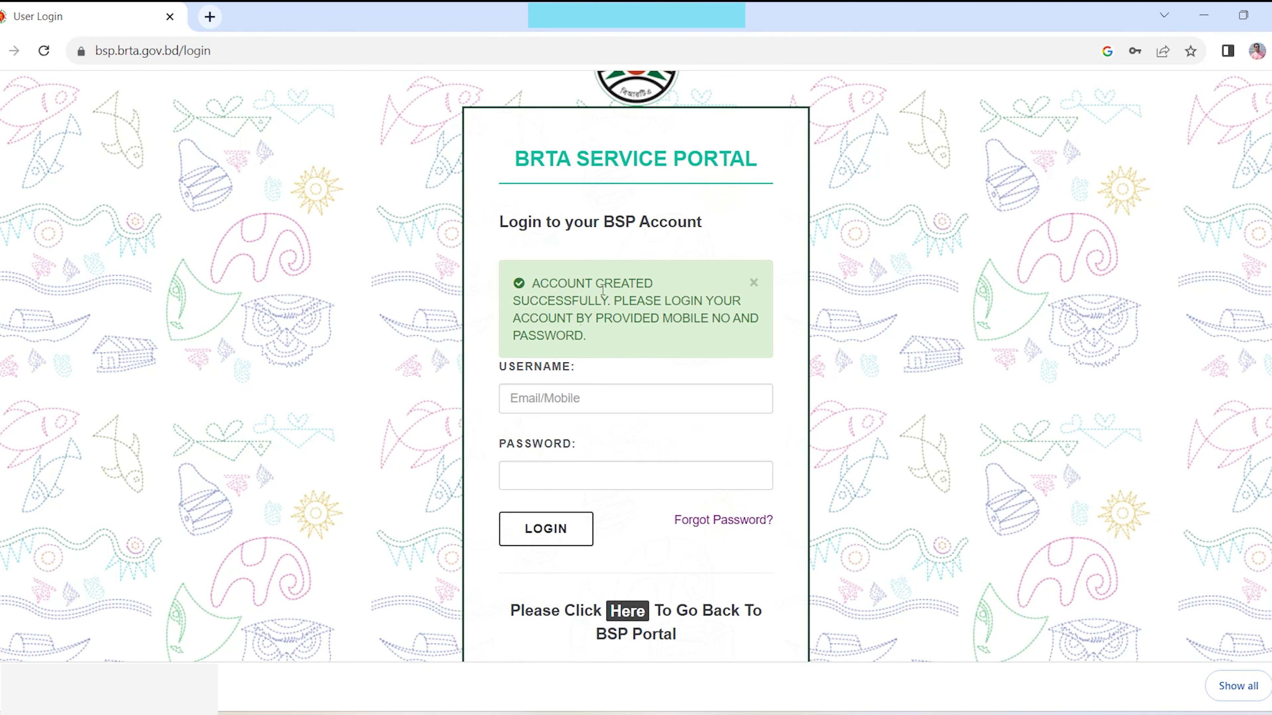
- Sign in with the registered mobile number as username and the account password
left_click(663, 397)
type("01********5")
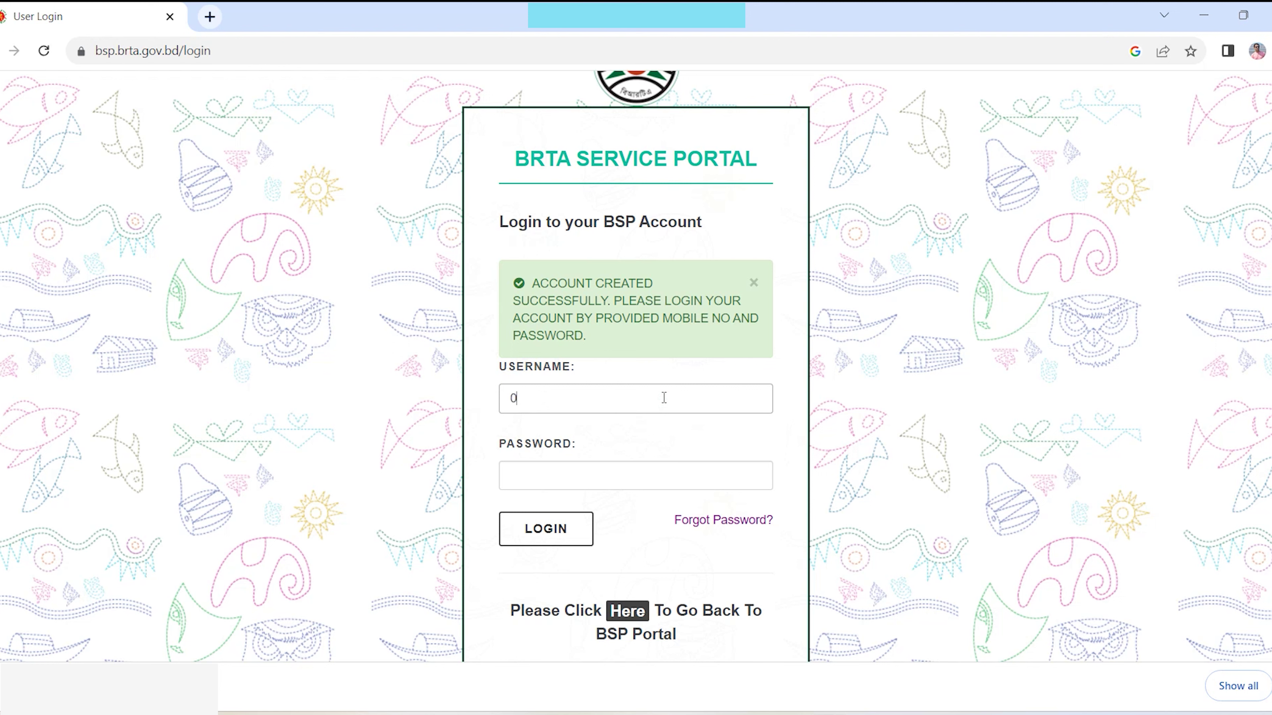
left_click(626, 472)
type("**********")
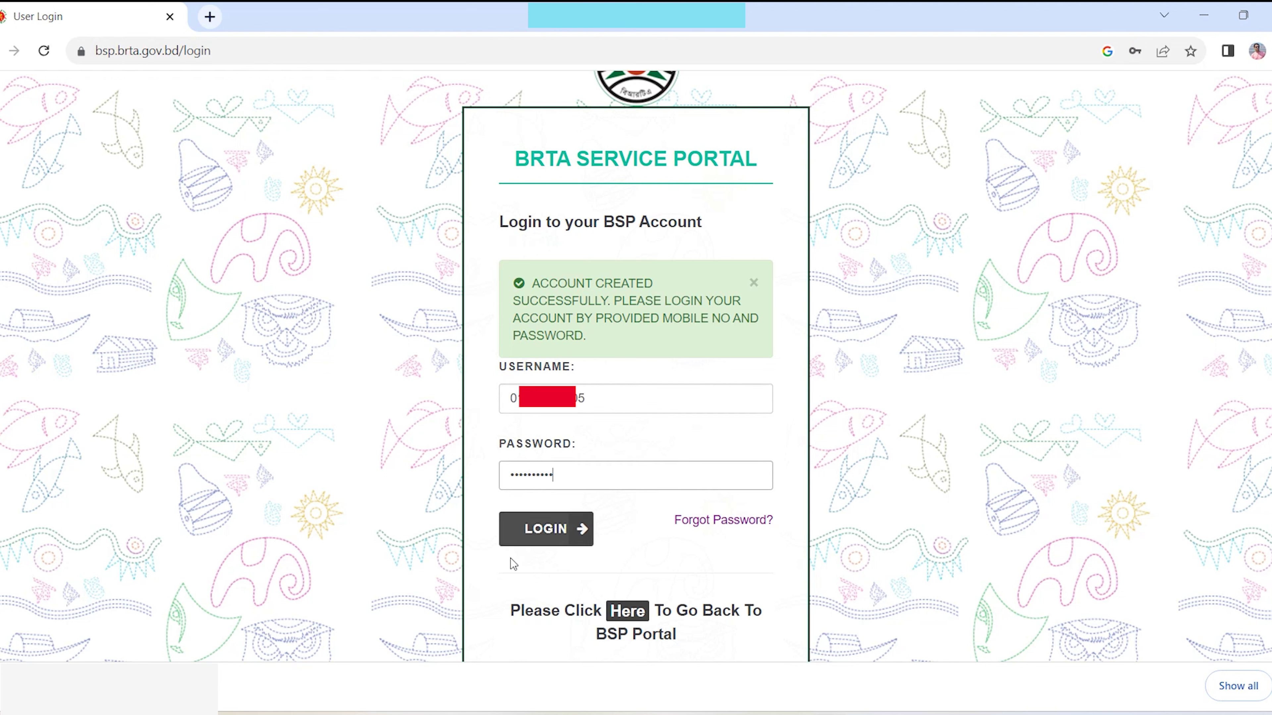
left_click(574, 543)
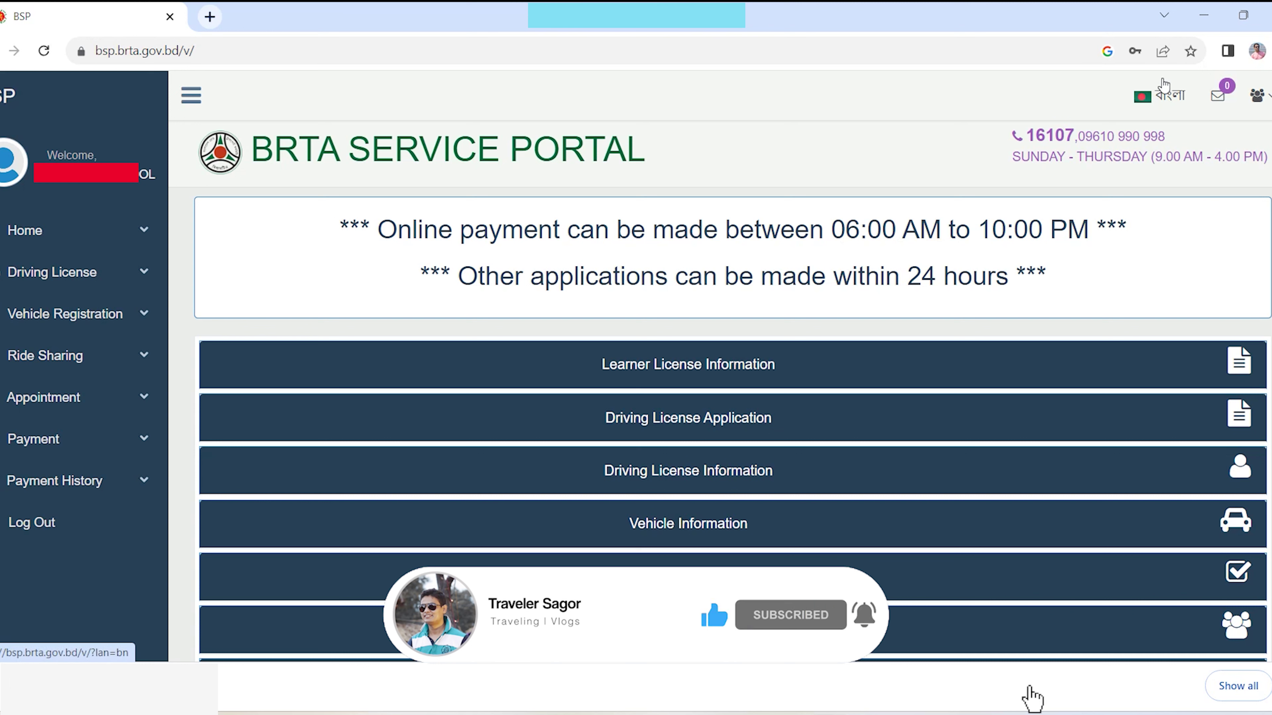
- Switch the dashboard language to Bangla
left_click(1162, 99)
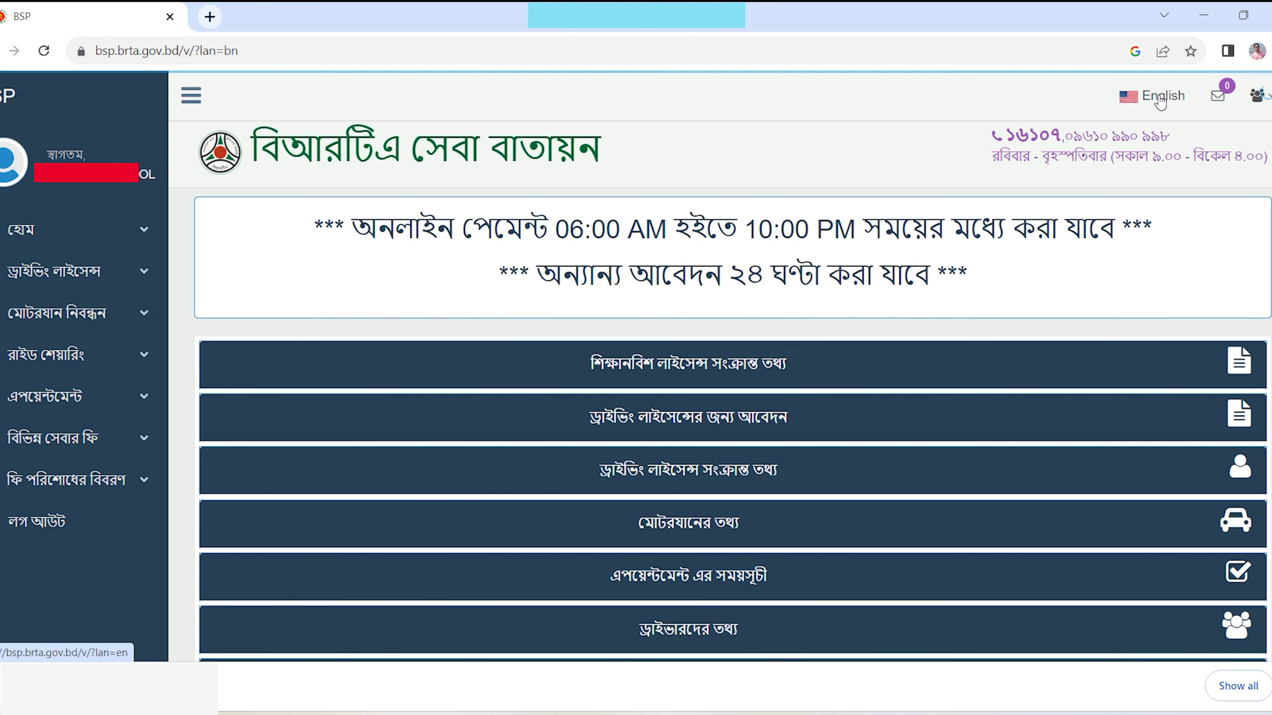
left_click(1160, 99)
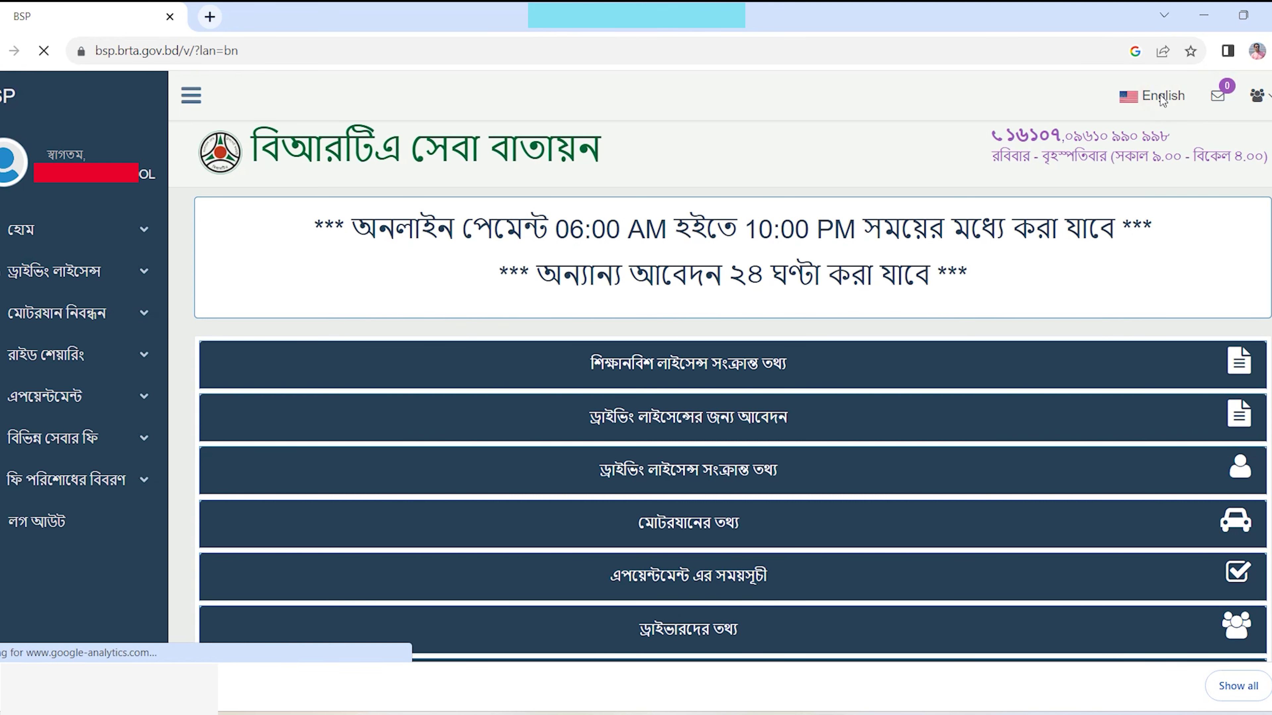
left_click(1162, 99)
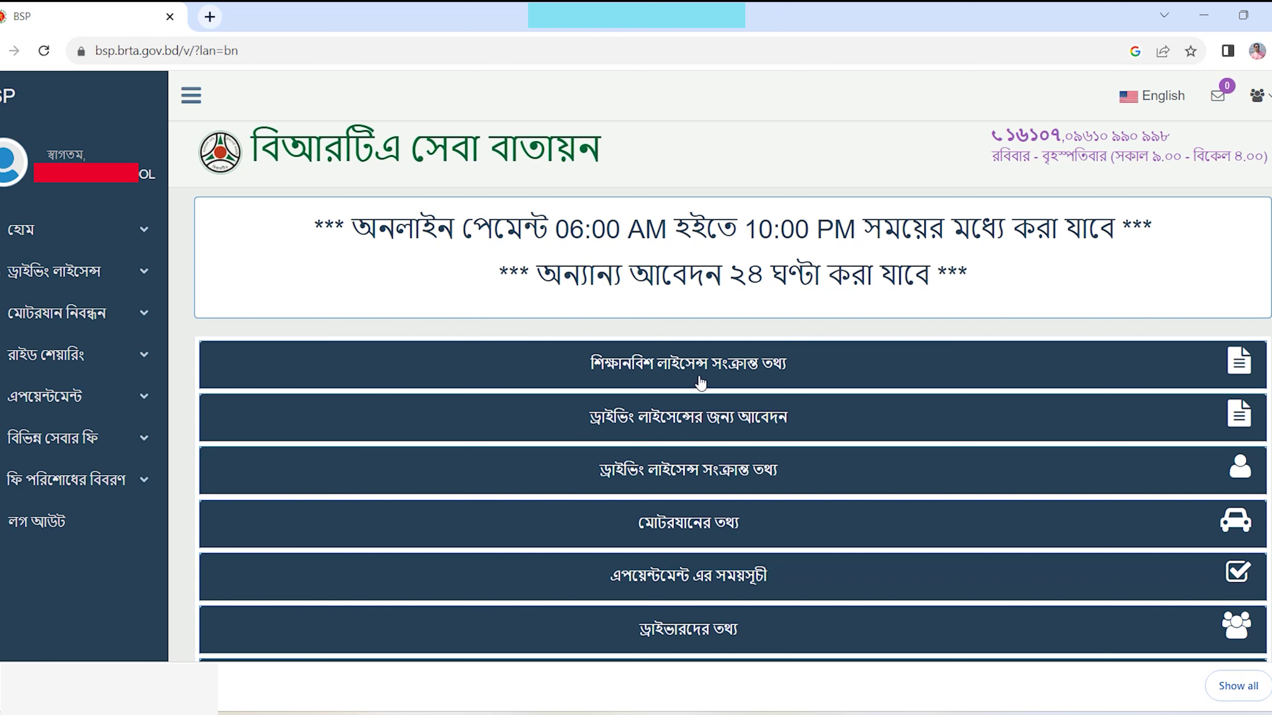
- Go to ড্রাইভিং লাইসেন্সের আবেদন under ড্রাইভিং লাইসেন্স in the sidebar
left_click(121, 228)
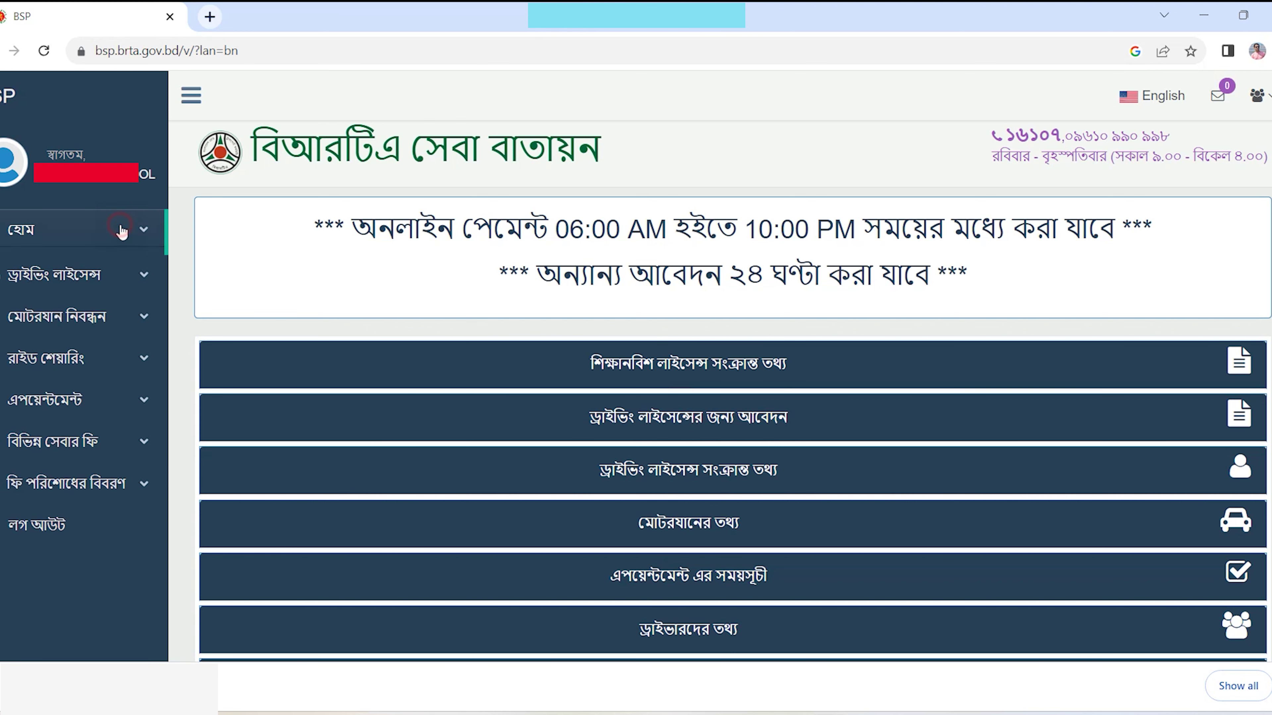
left_click(64, 356)
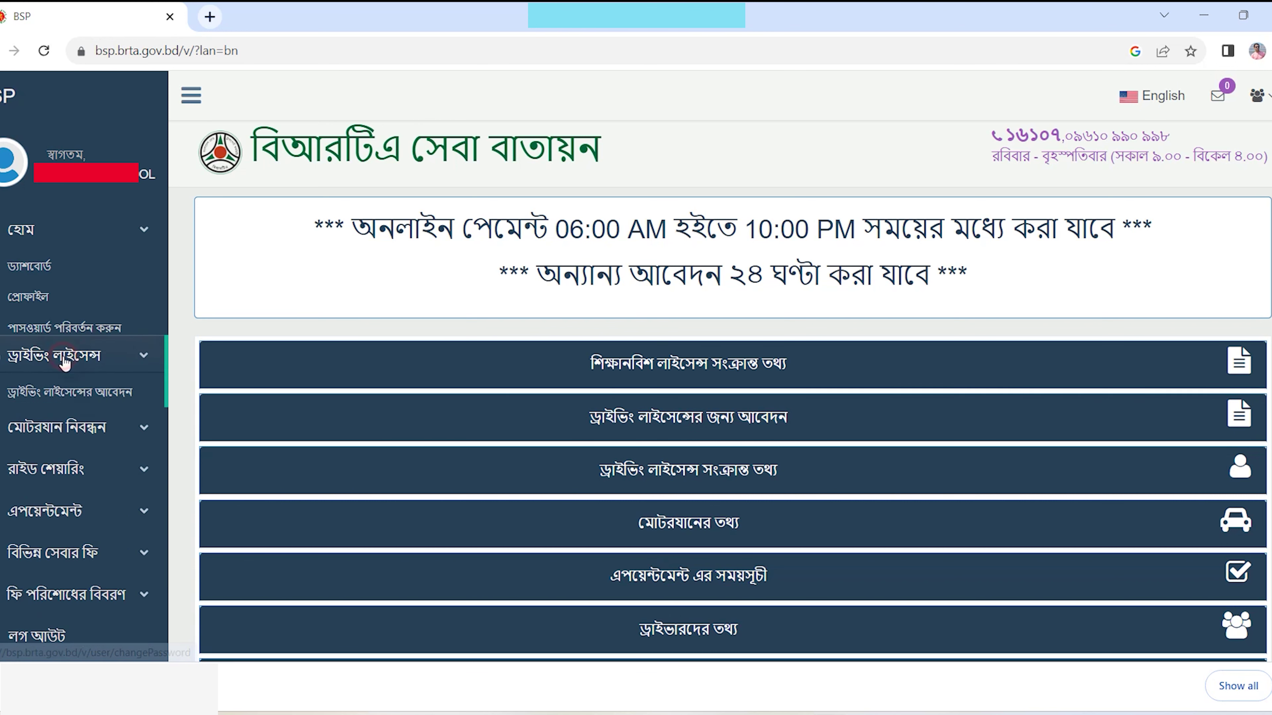
left_click(95, 308)
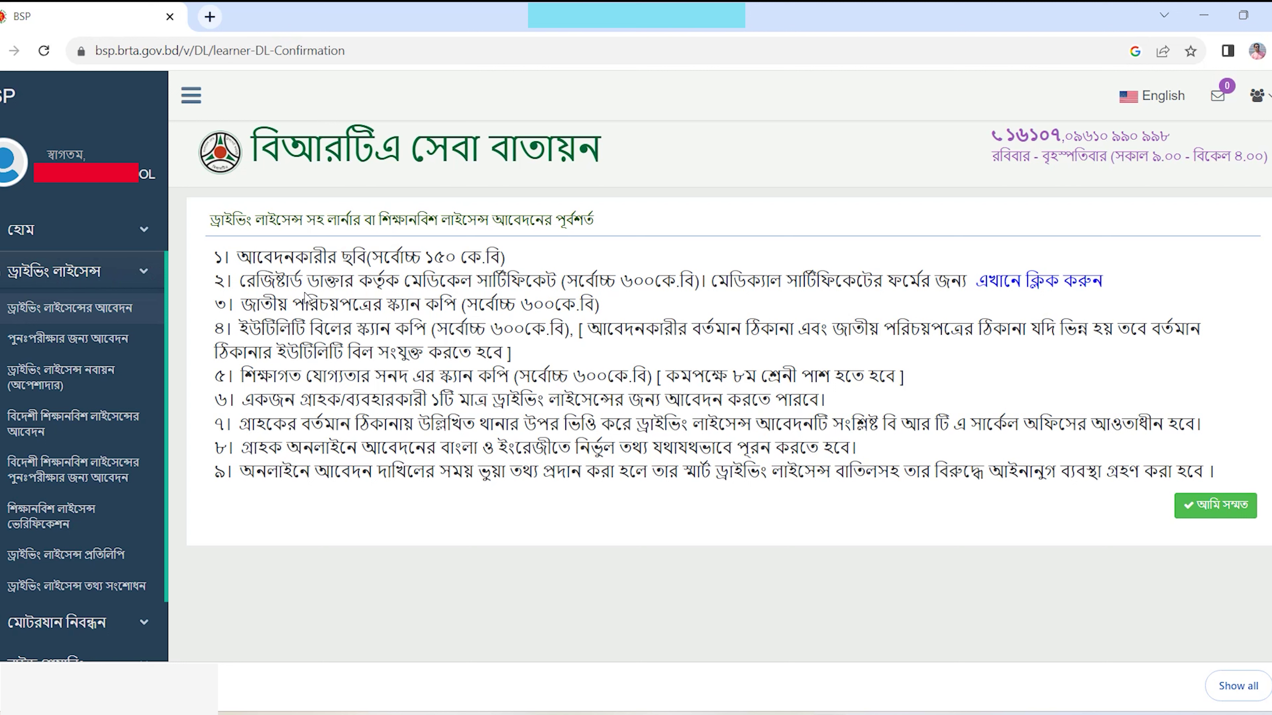
- Highlight the nine requirements, then download the medical certificate form and open the PDF
left_click_drag(212, 257, 1223, 481)
left_click(488, 254)
left_click(1017, 291)
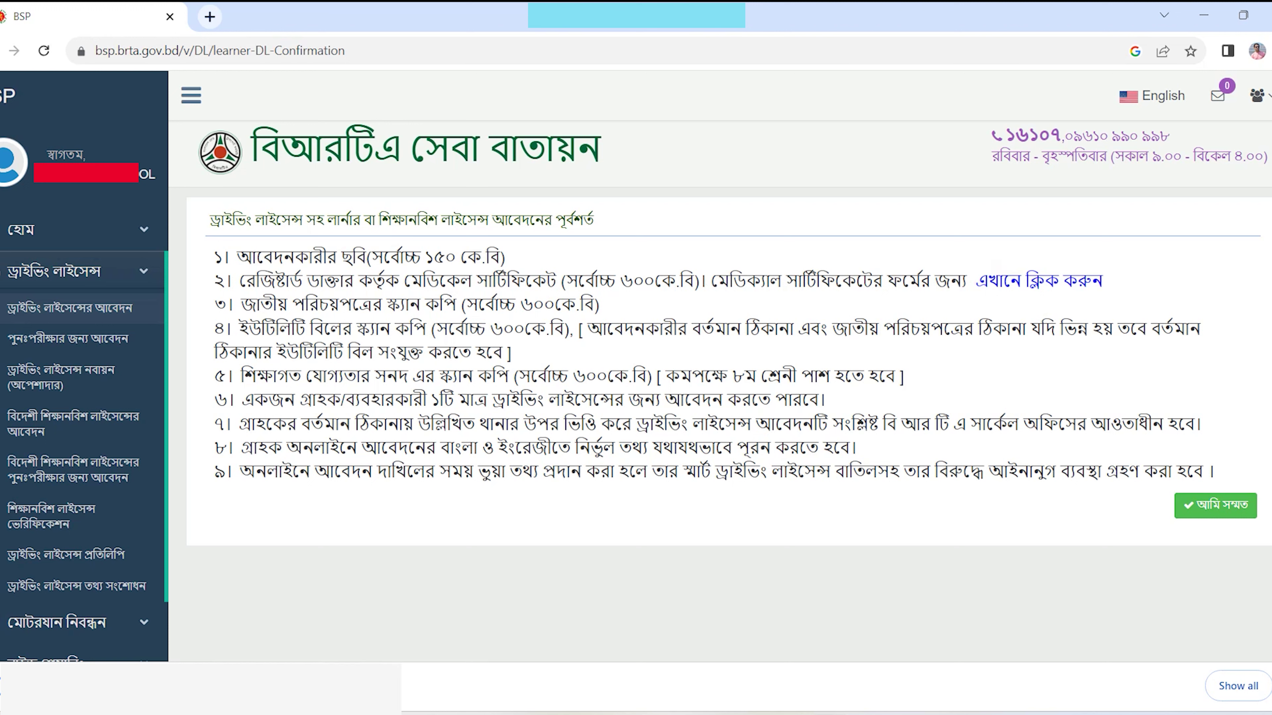
right_click(136, 665)
left_click(196, 537)
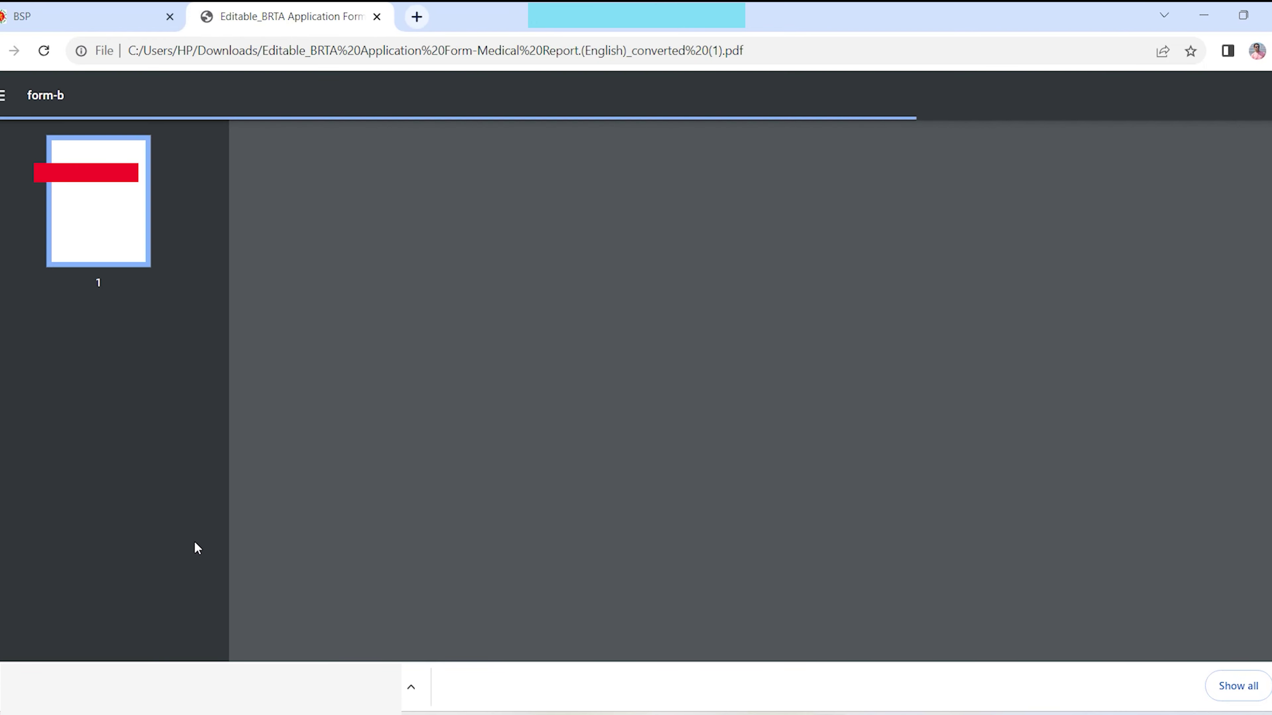
- Scroll through the Medical Certificate Form PDF, then close its tab
scroll(670, 398, "down", 6)
scroll(670, 399, "up", 7)
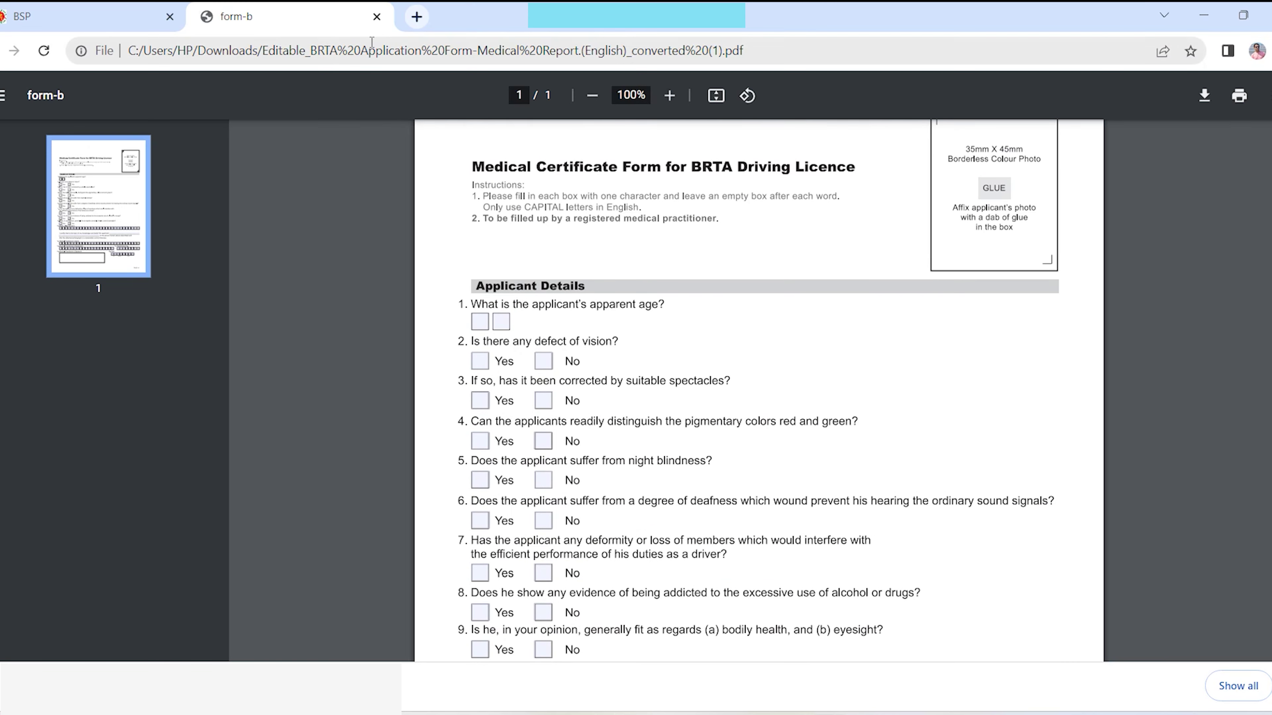
left_click(377, 17)
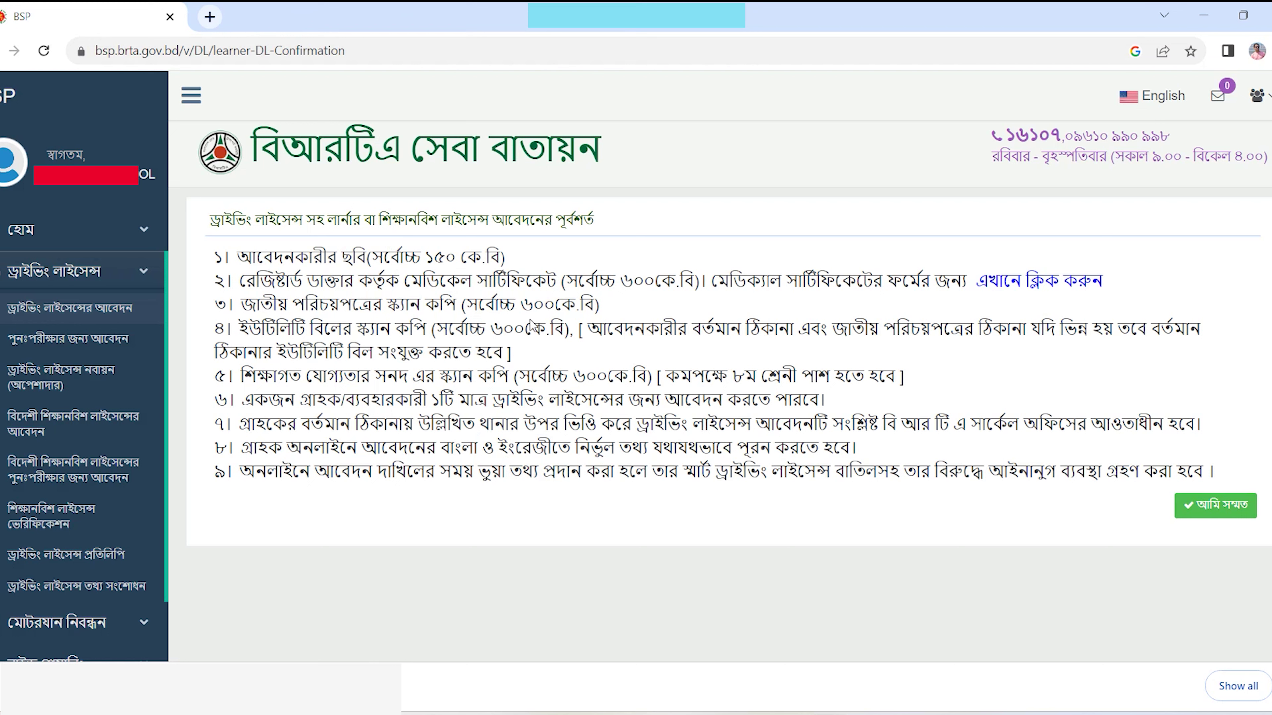
- Highlight the NID scan and utility bill size limits, minimum education, and one-licence-per-person rules
left_click_drag(521, 306, 575, 306)
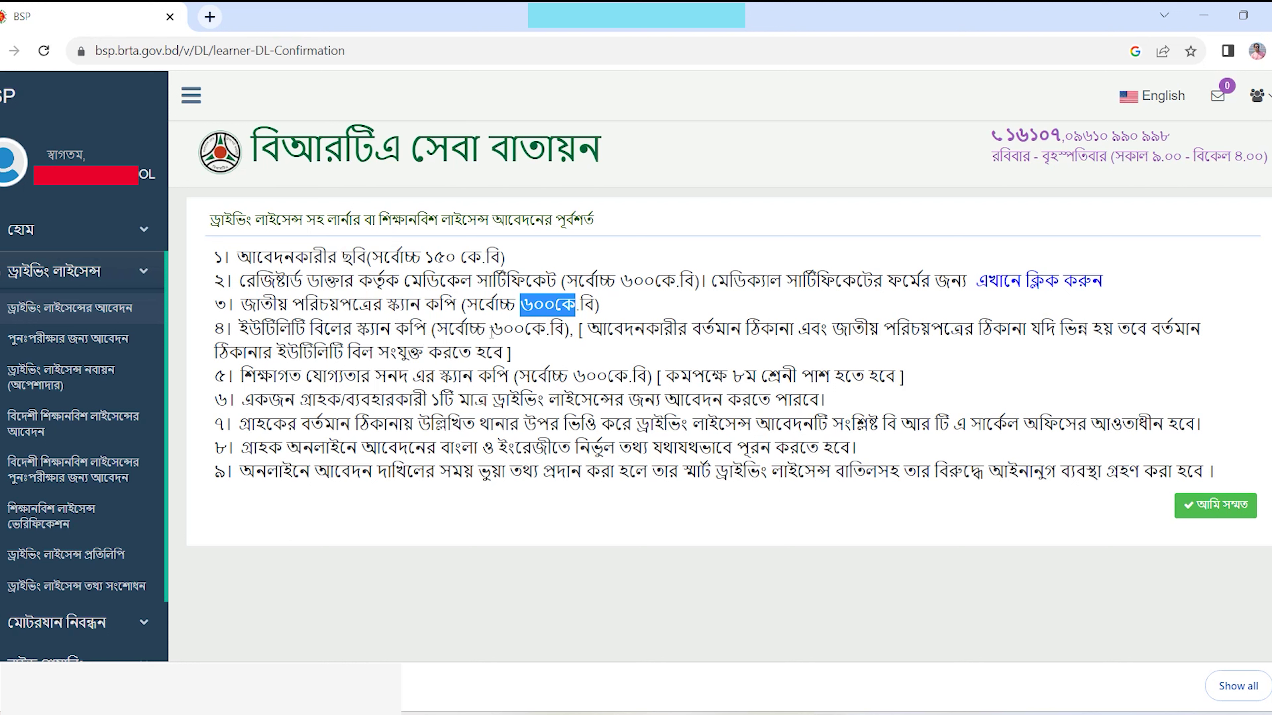
left_click_drag(491, 331, 524, 332)
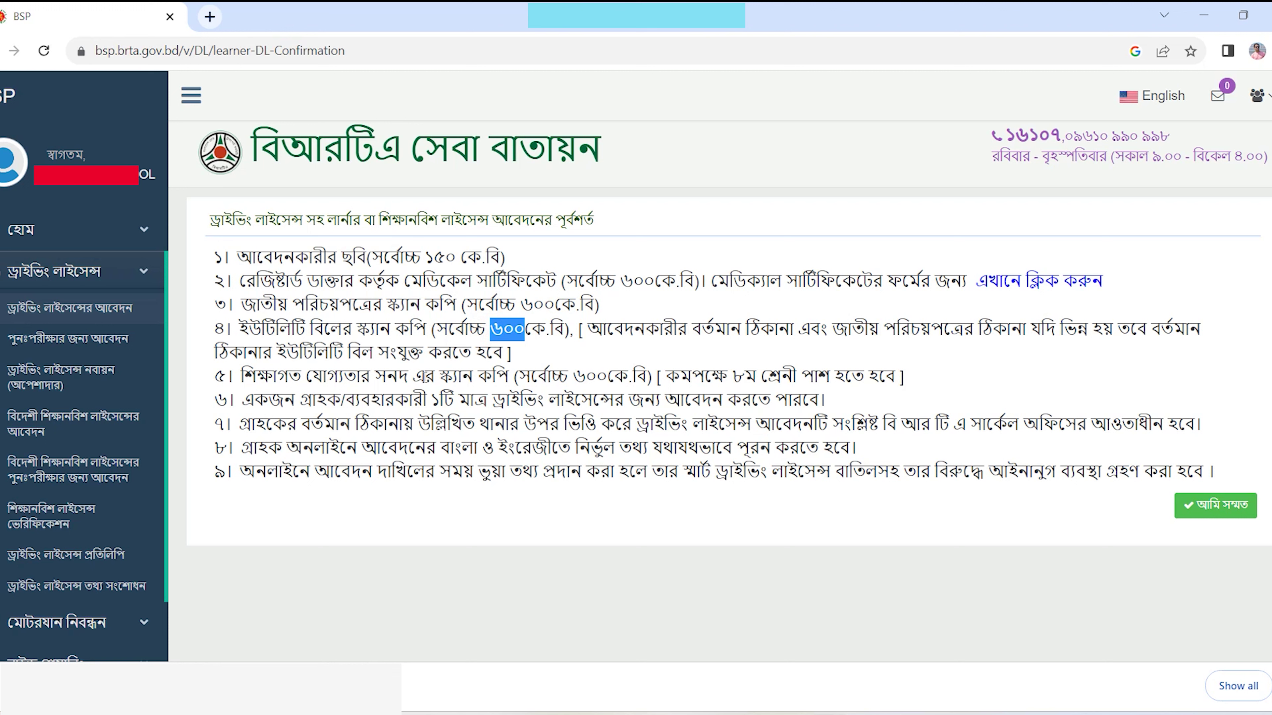
left_click_drag(661, 379, 895, 376)
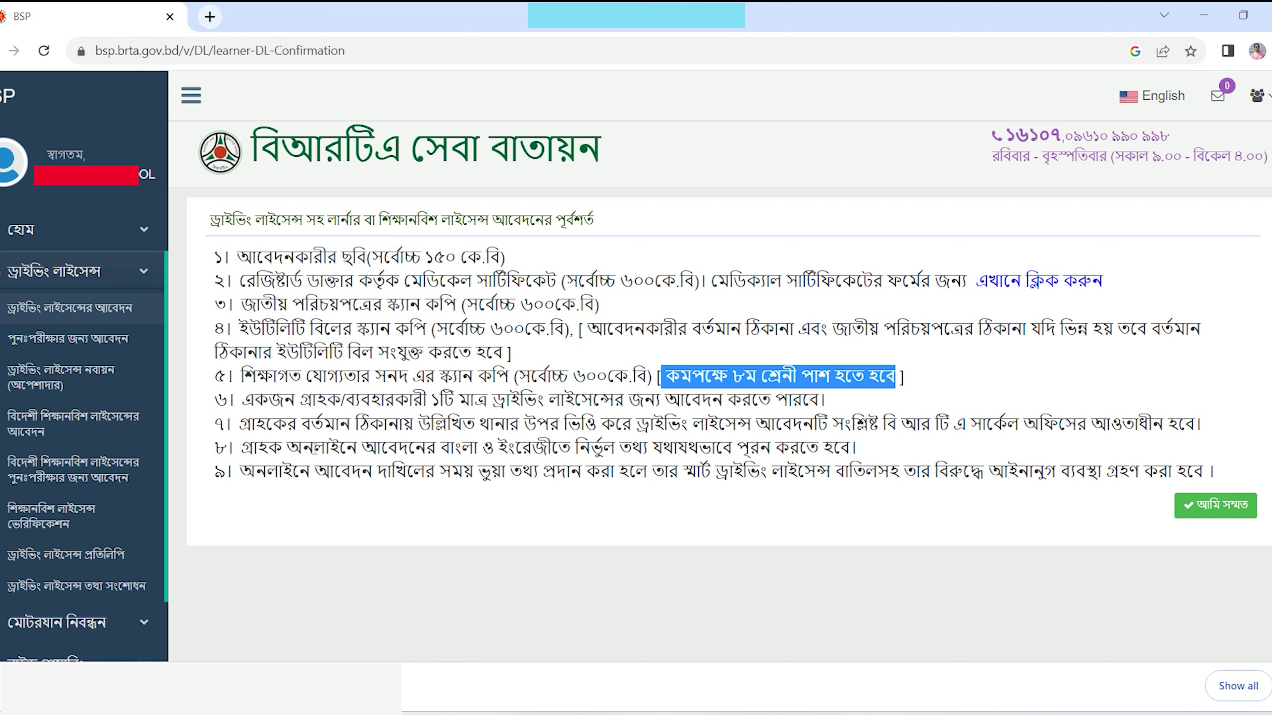
left_click_drag(431, 399, 781, 401)
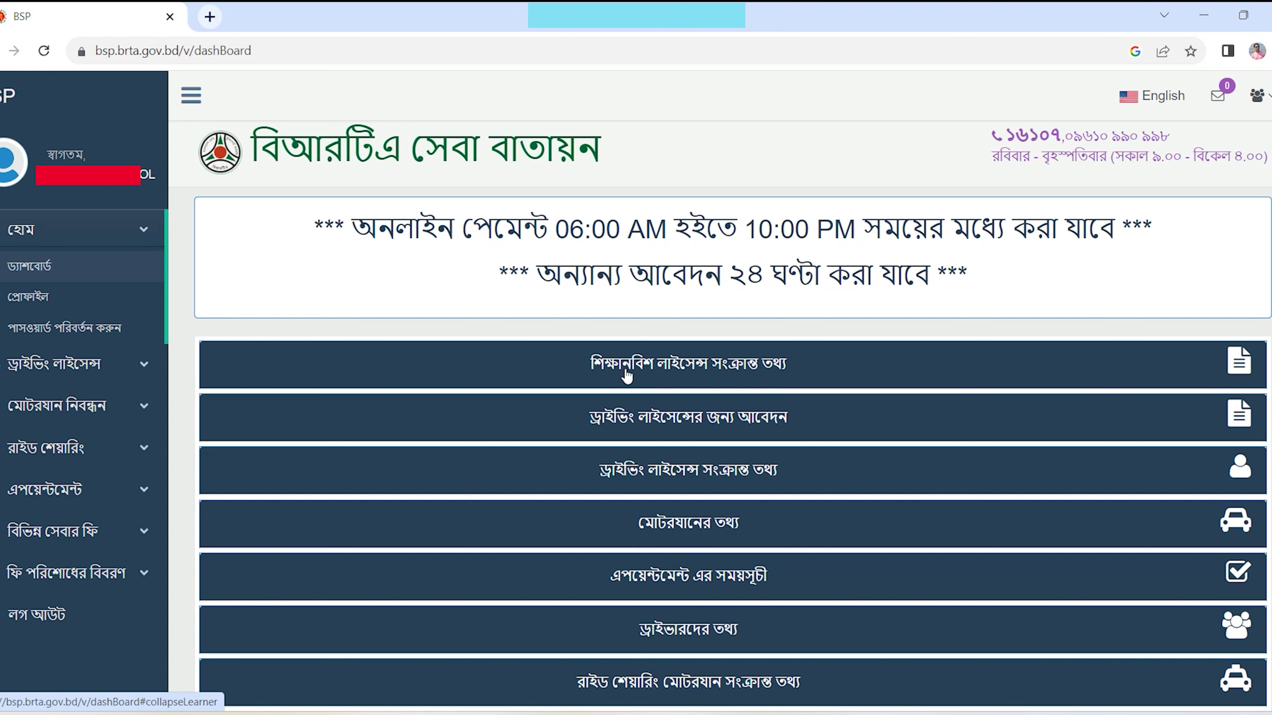
- Open the driving licence application from the sidebar, agree to the conditions, and highlight the NID warning
left_click(63, 361)
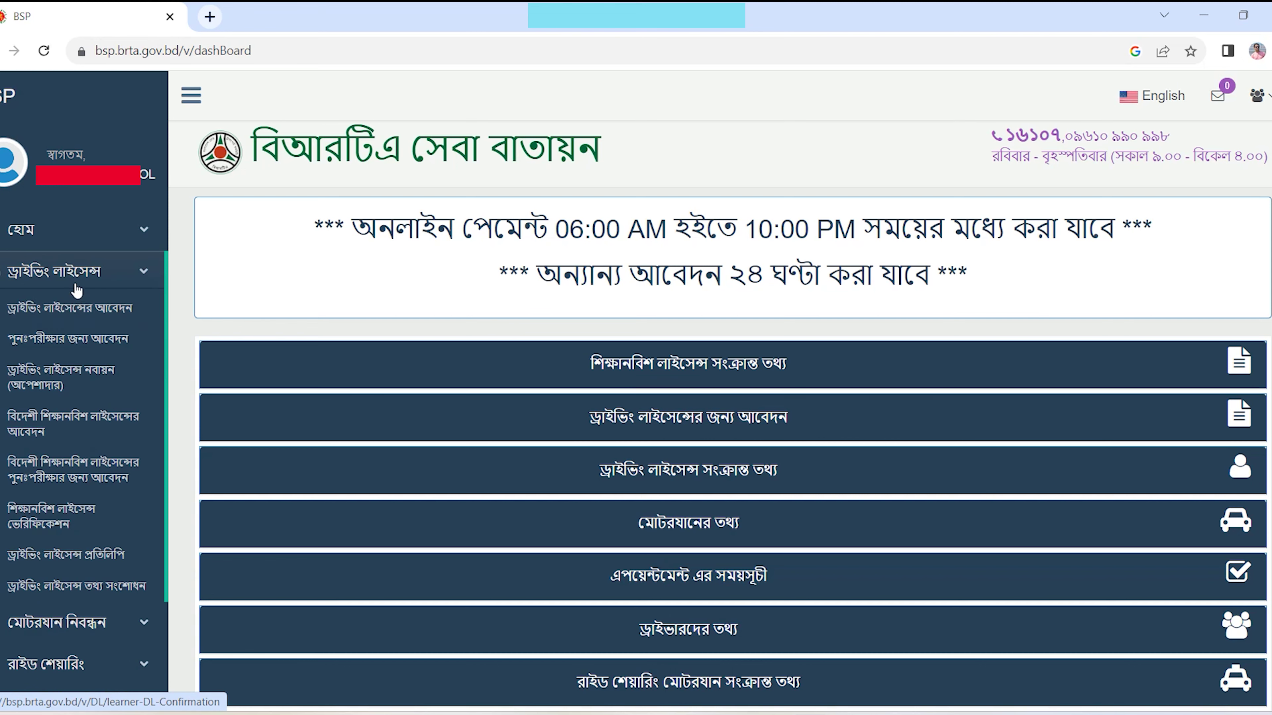
left_click(77, 307)
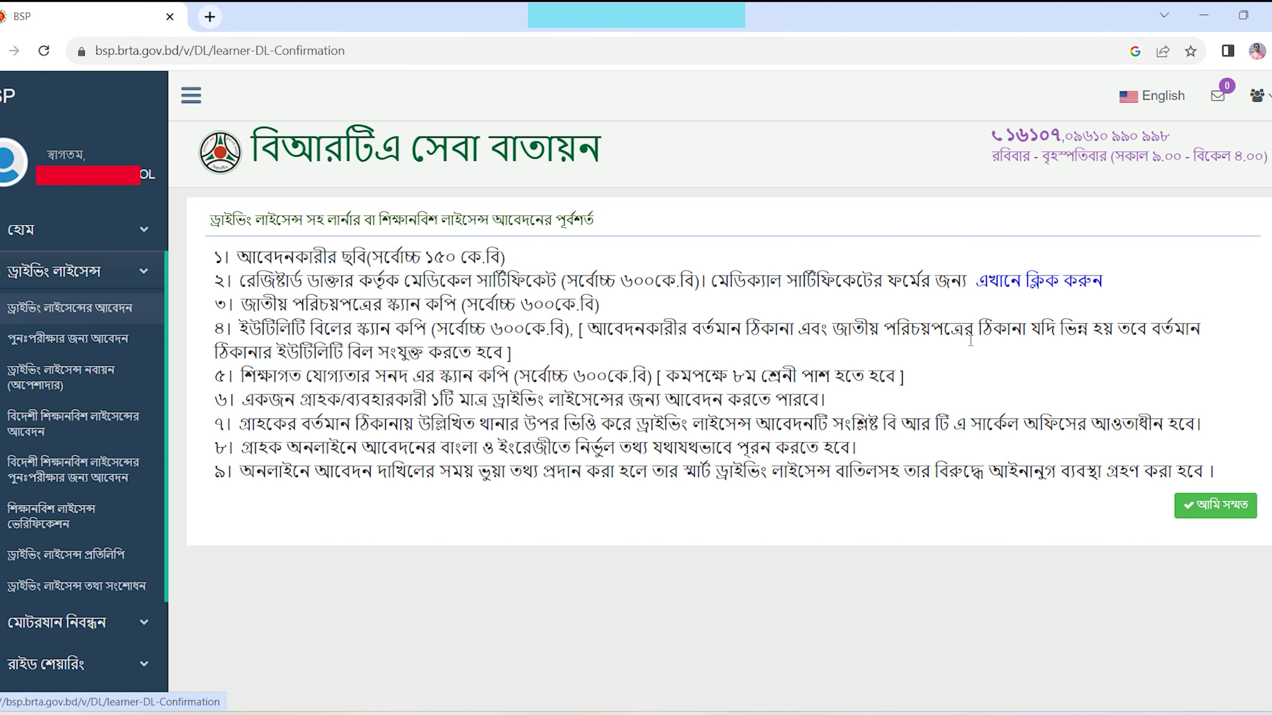
left_click(1212, 515)
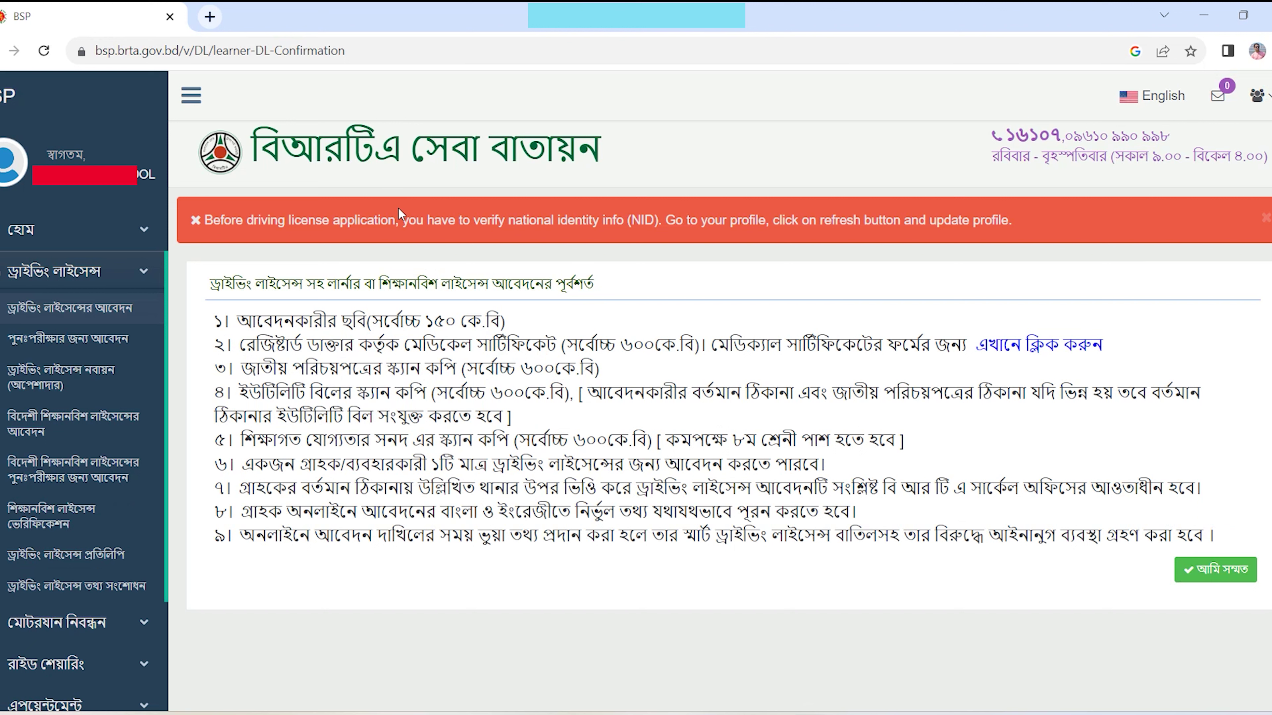
left_click_drag(404, 220, 993, 212)
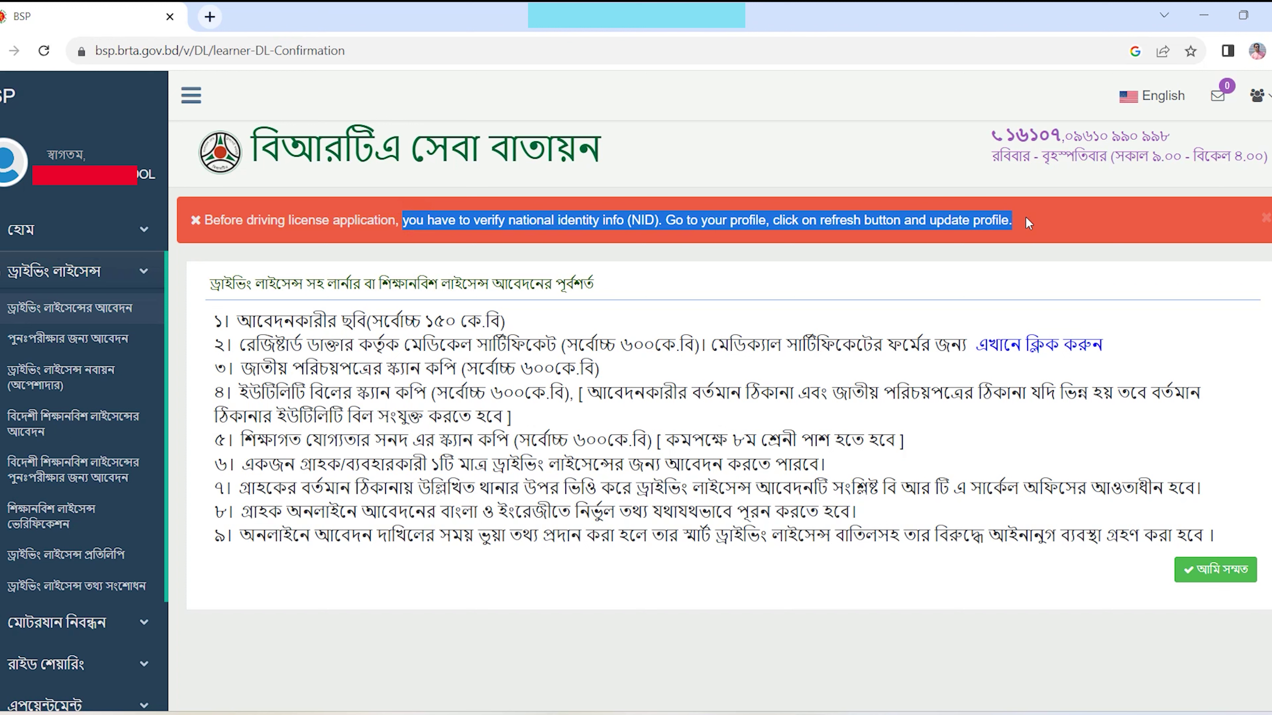
left_click(941, 222)
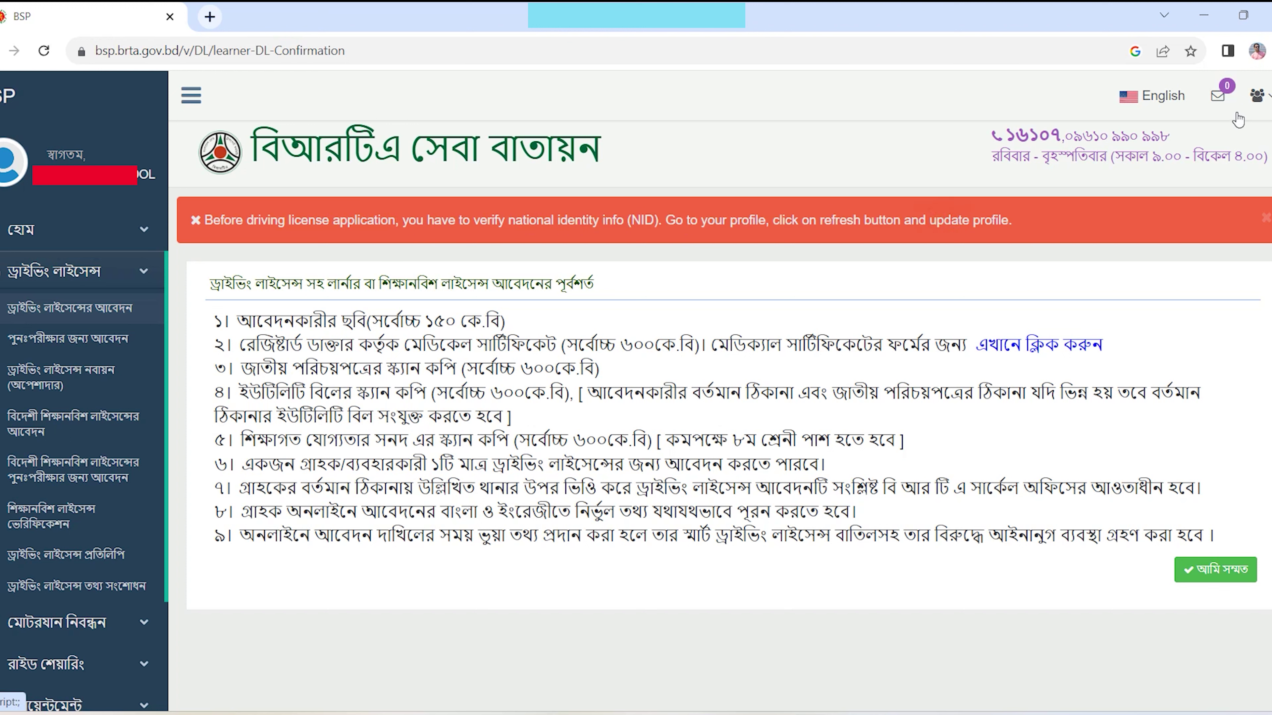
- Open the user profile and enter the father's name, passport number and e-mail address
left_click(1266, 96)
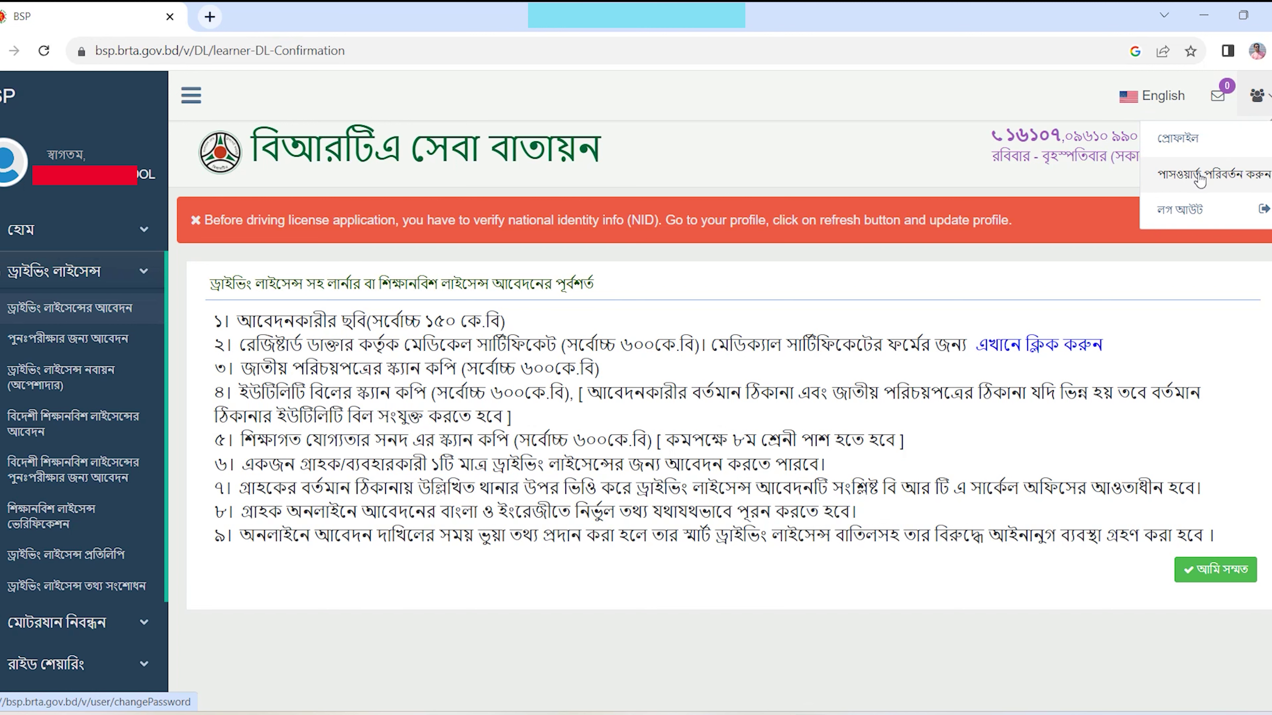
left_click(1194, 143)
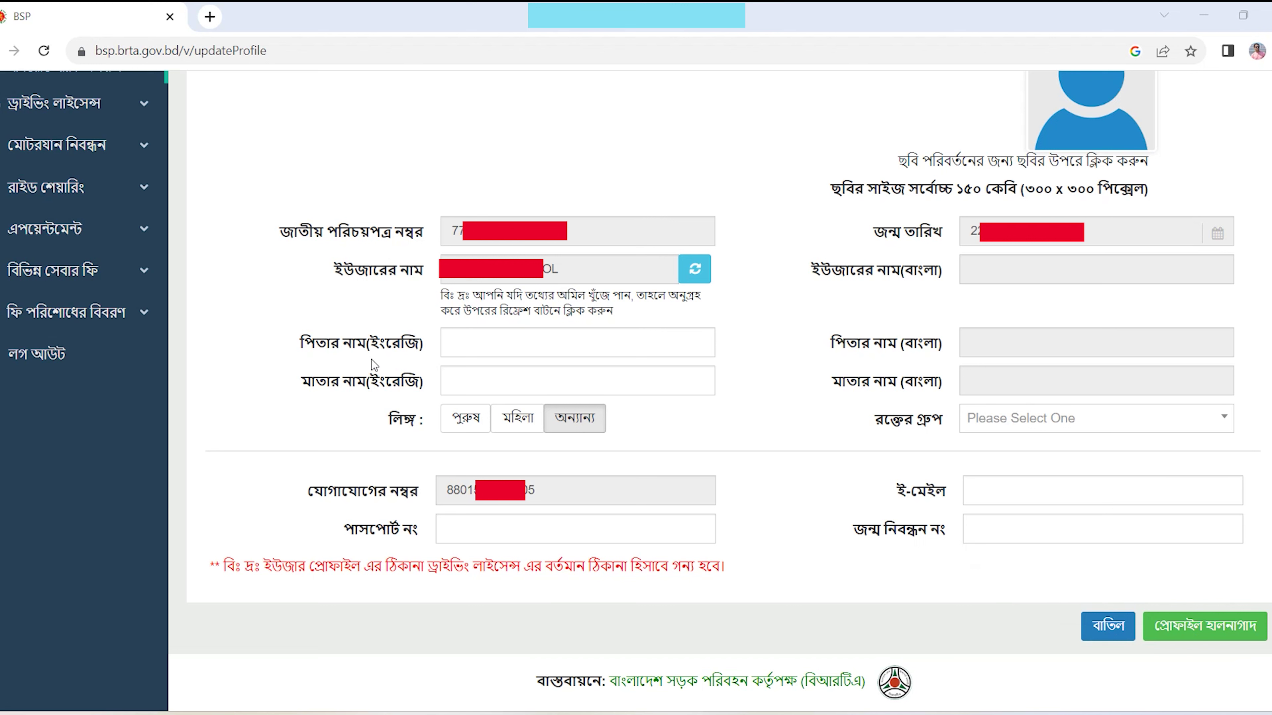
left_click(478, 346)
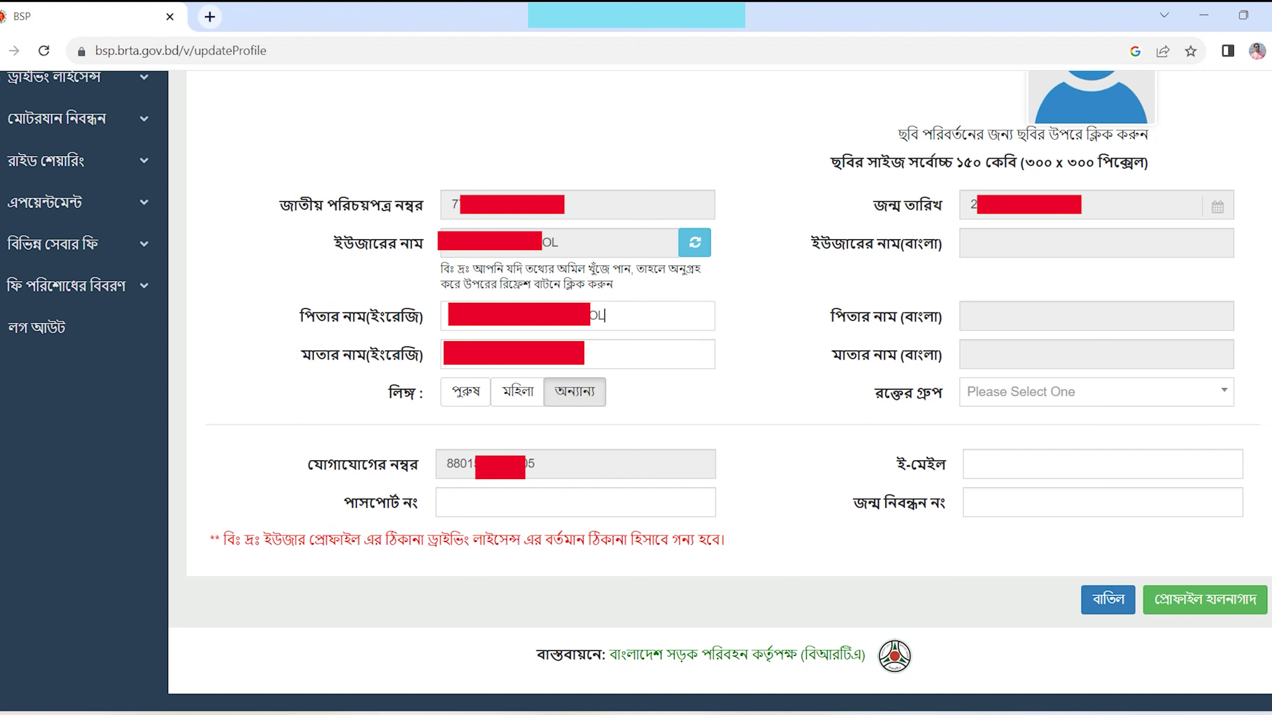
left_click(514, 510)
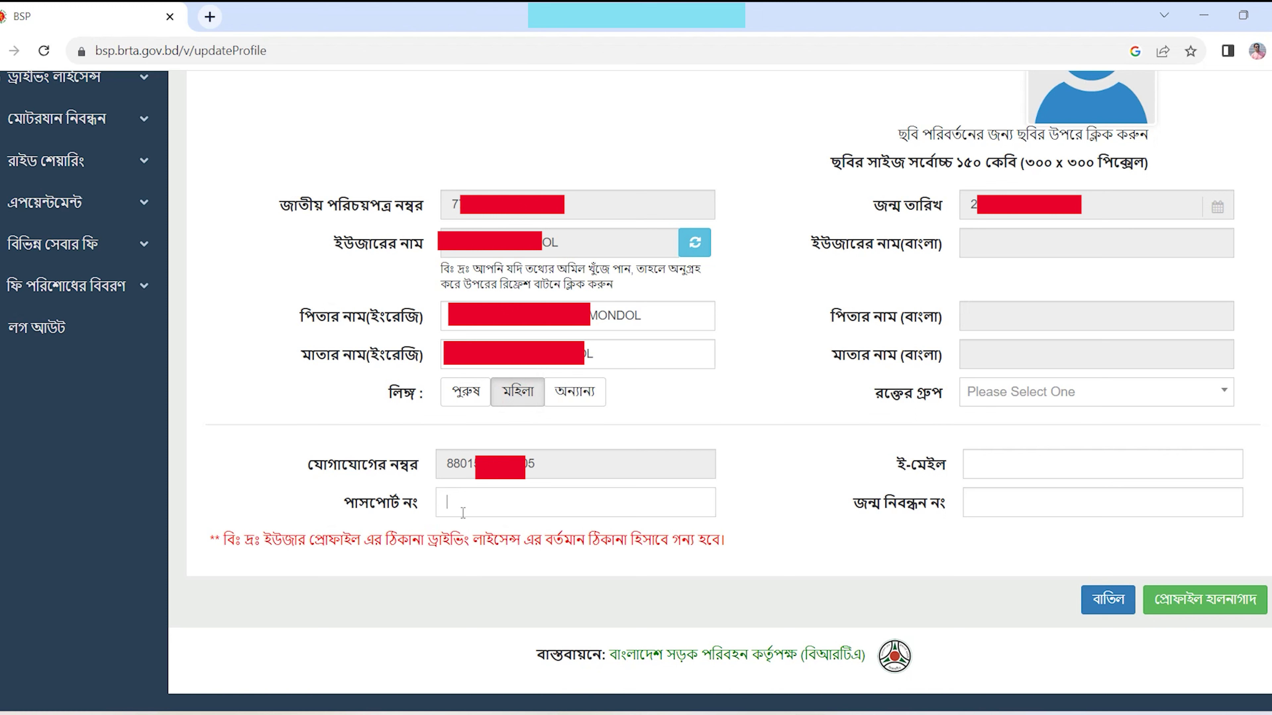
left_click(988, 473)
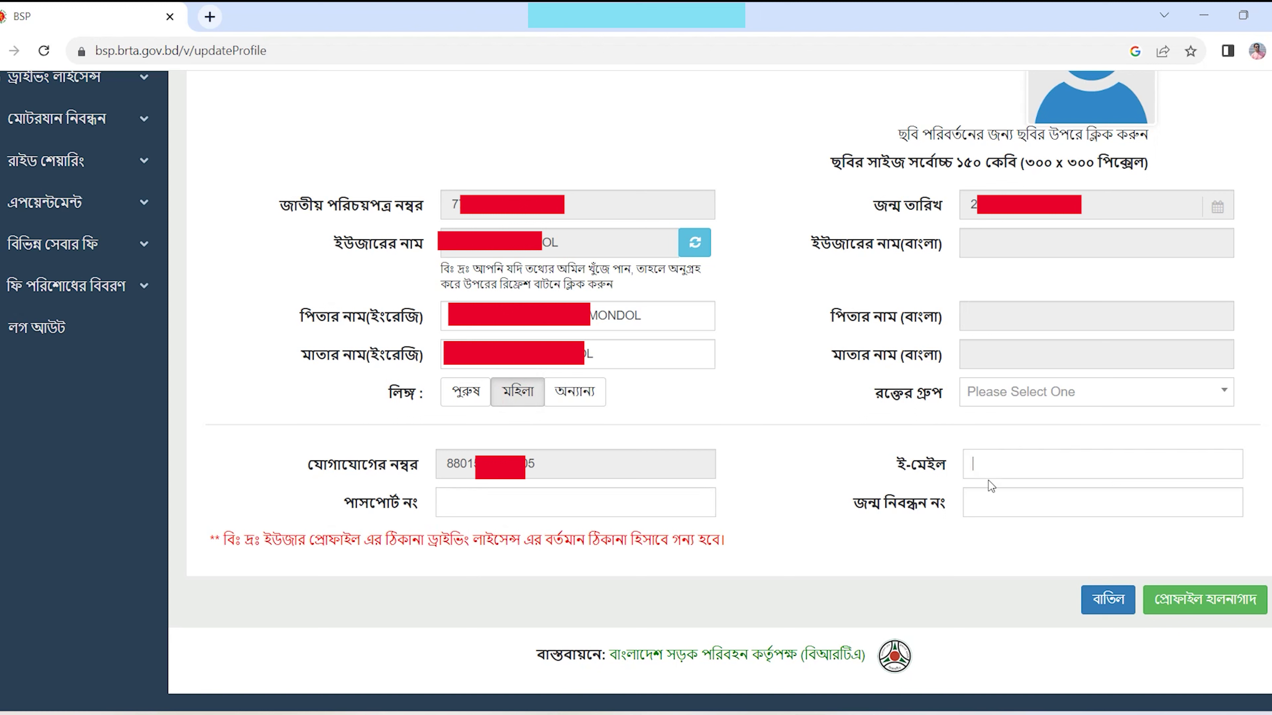
left_click(972, 466)
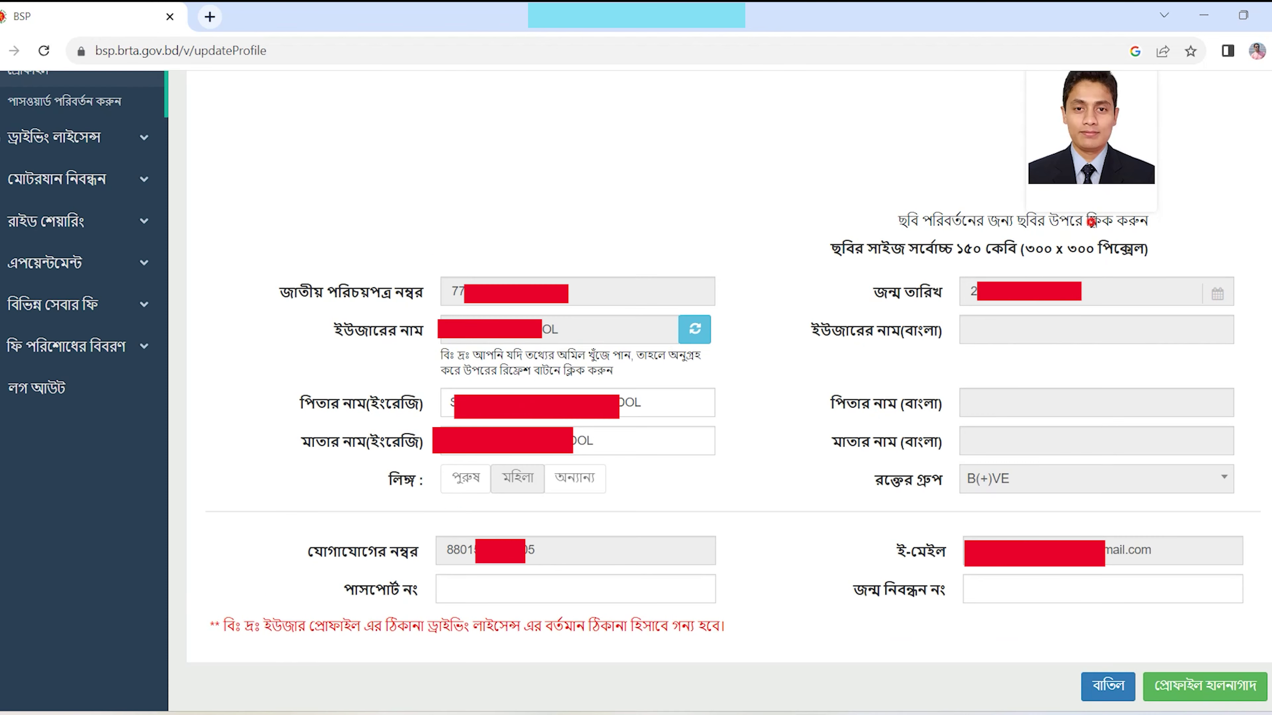
- Choose a profile photo, fetch the Bangla names from the NID record, and save the profile
left_click(1109, 166)
left_click(695, 328)
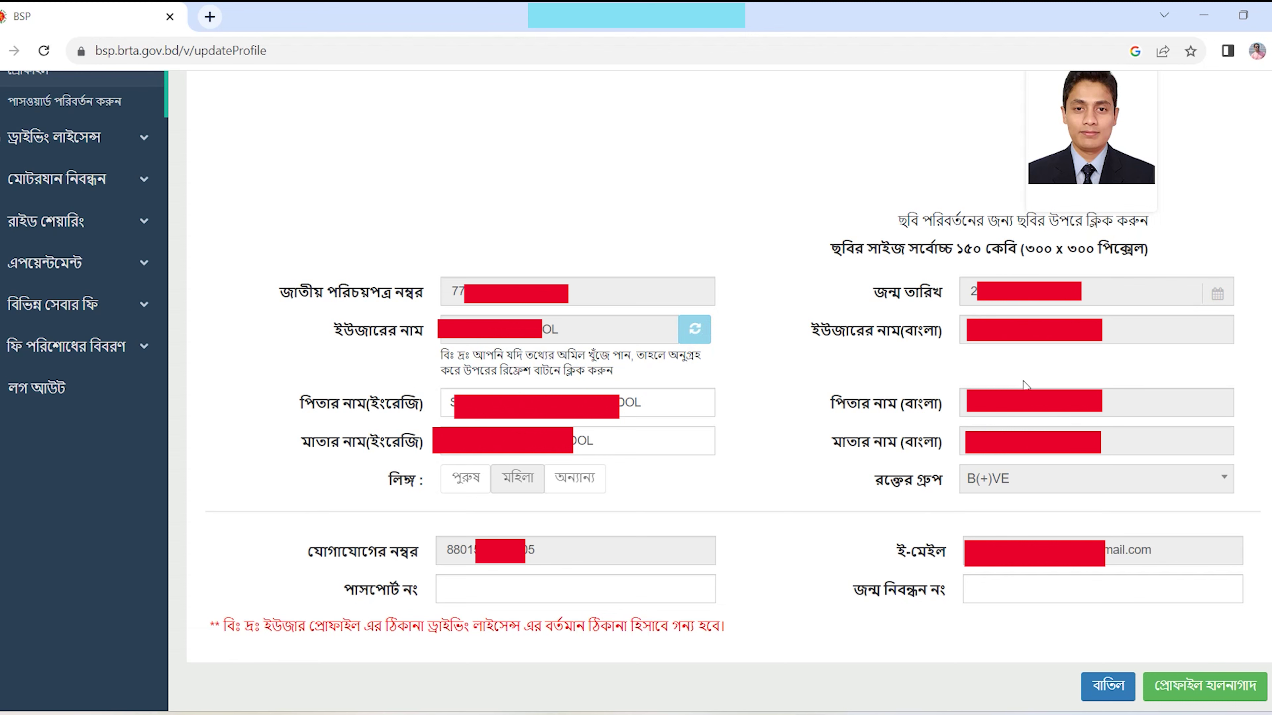
scroll(859, 480, "down", 2)
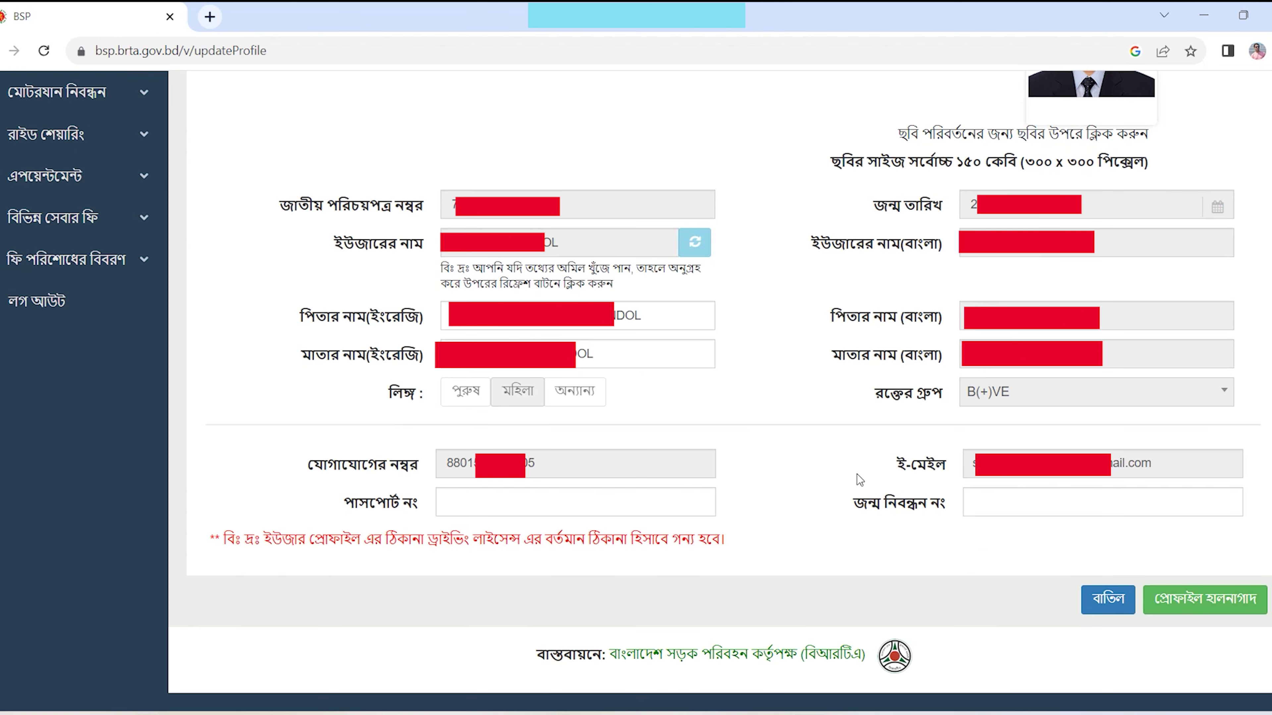
left_click(1213, 606)
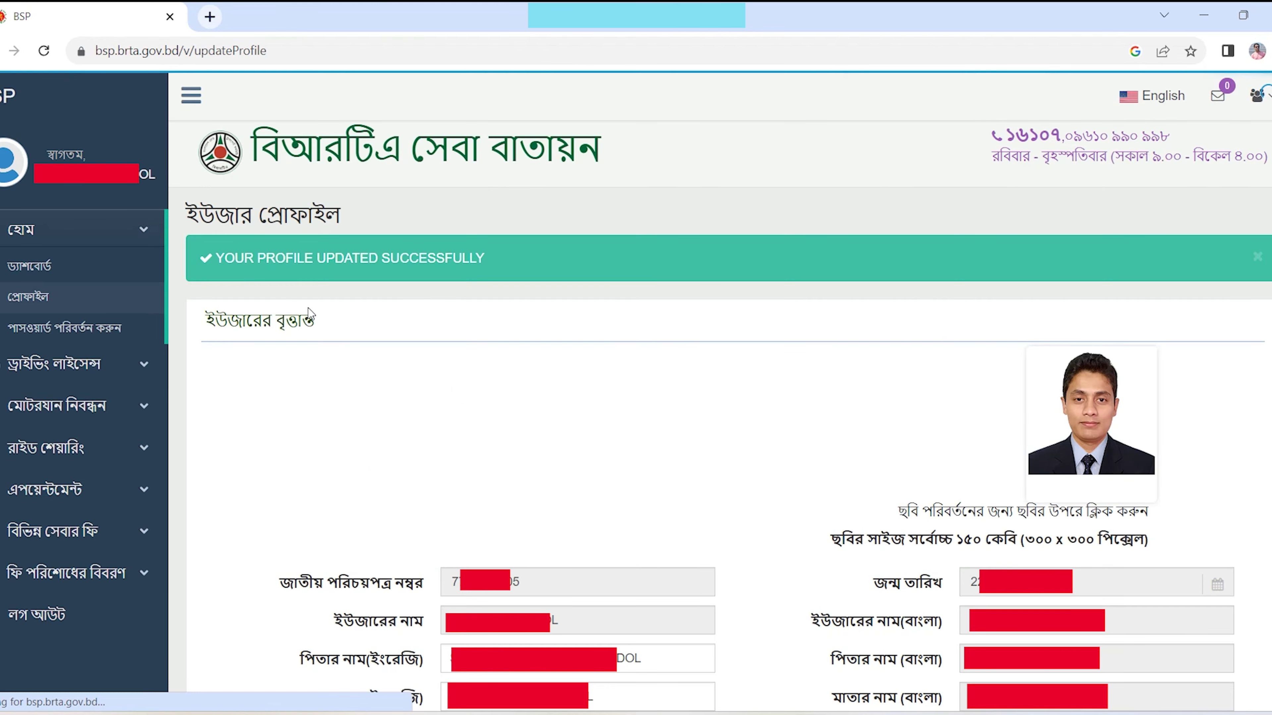
left_click_drag(213, 261, 515, 269)
left_click(514, 269)
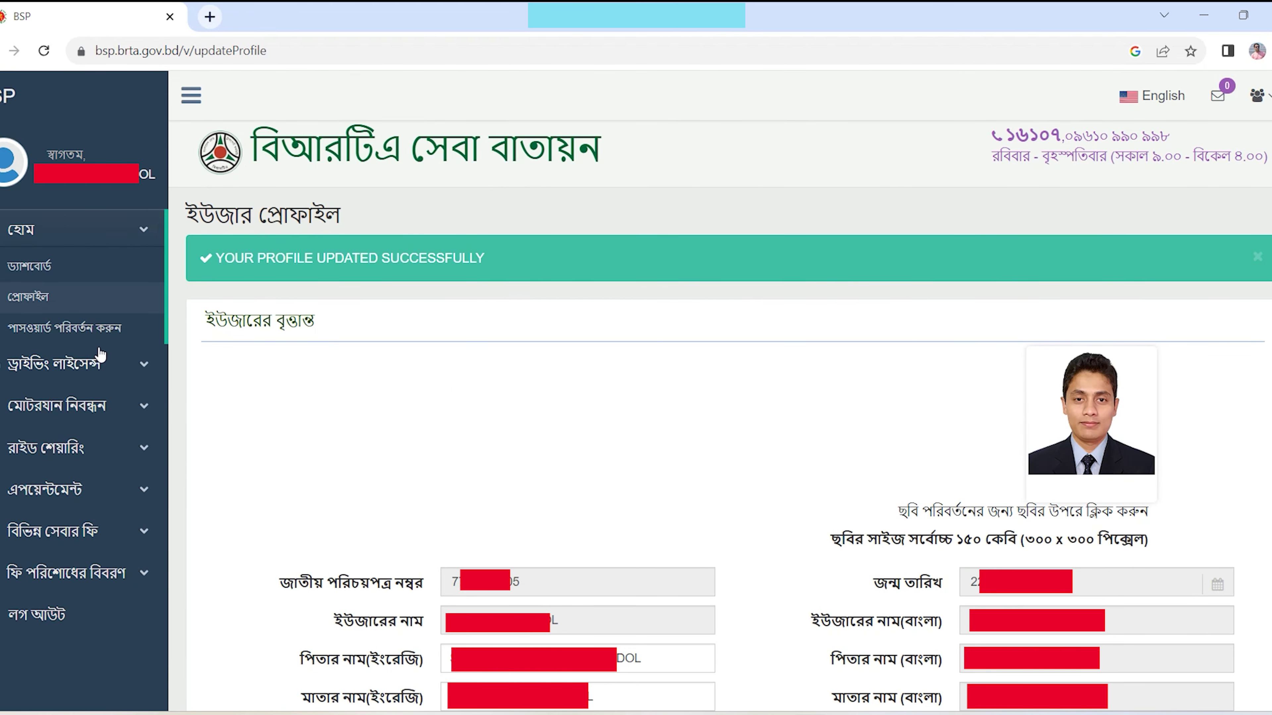
- Reopen the driving licence application, agree to the conditions, and advance past the NID step
left_click(62, 362)
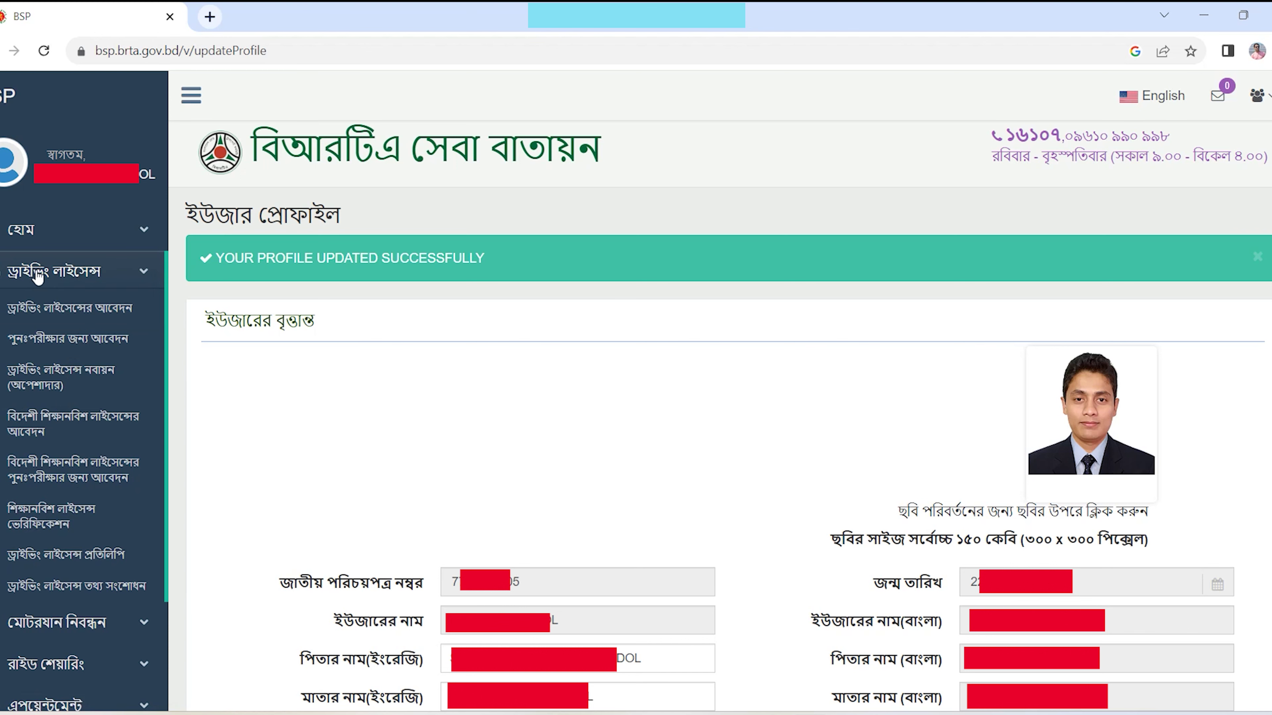
left_click(78, 316)
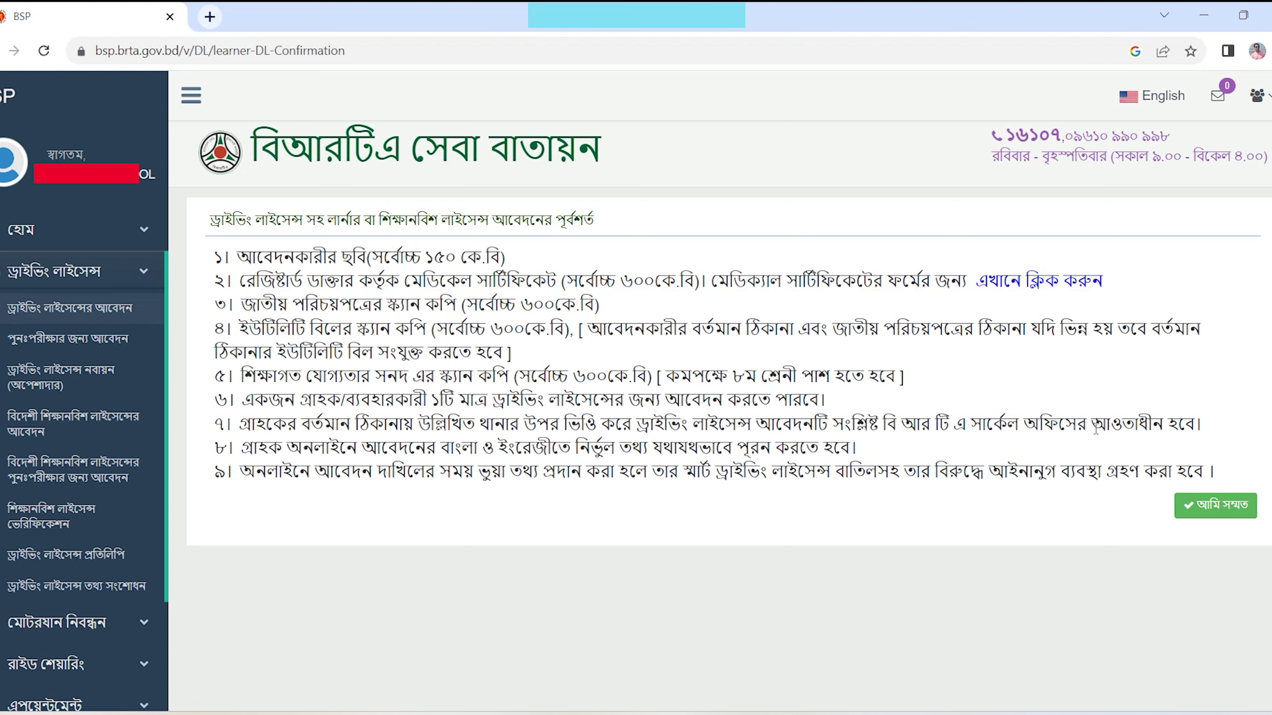
left_click(1213, 506)
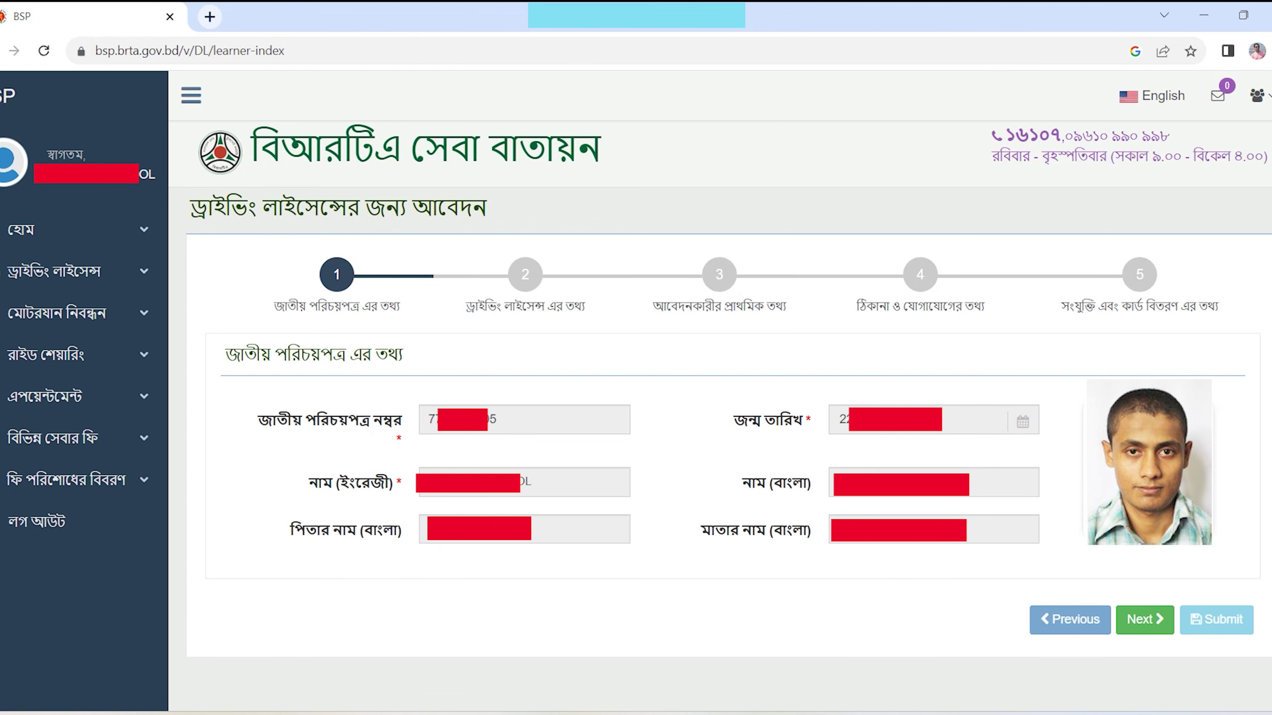
left_click(1144, 619)
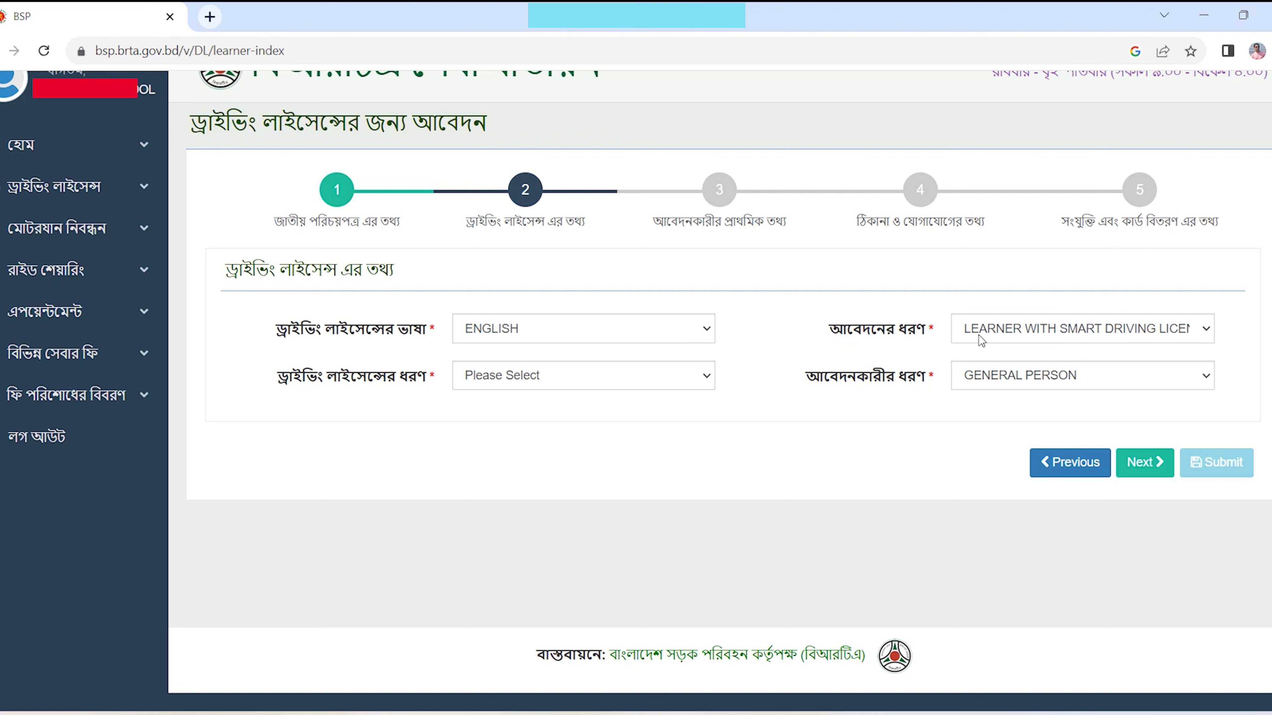
- Keep LEARNER WITH SMART DRIVING LICENCE and try NON-PROFESSIONAL with MOTORCYCLE and LIGHT classes
left_click(1172, 336)
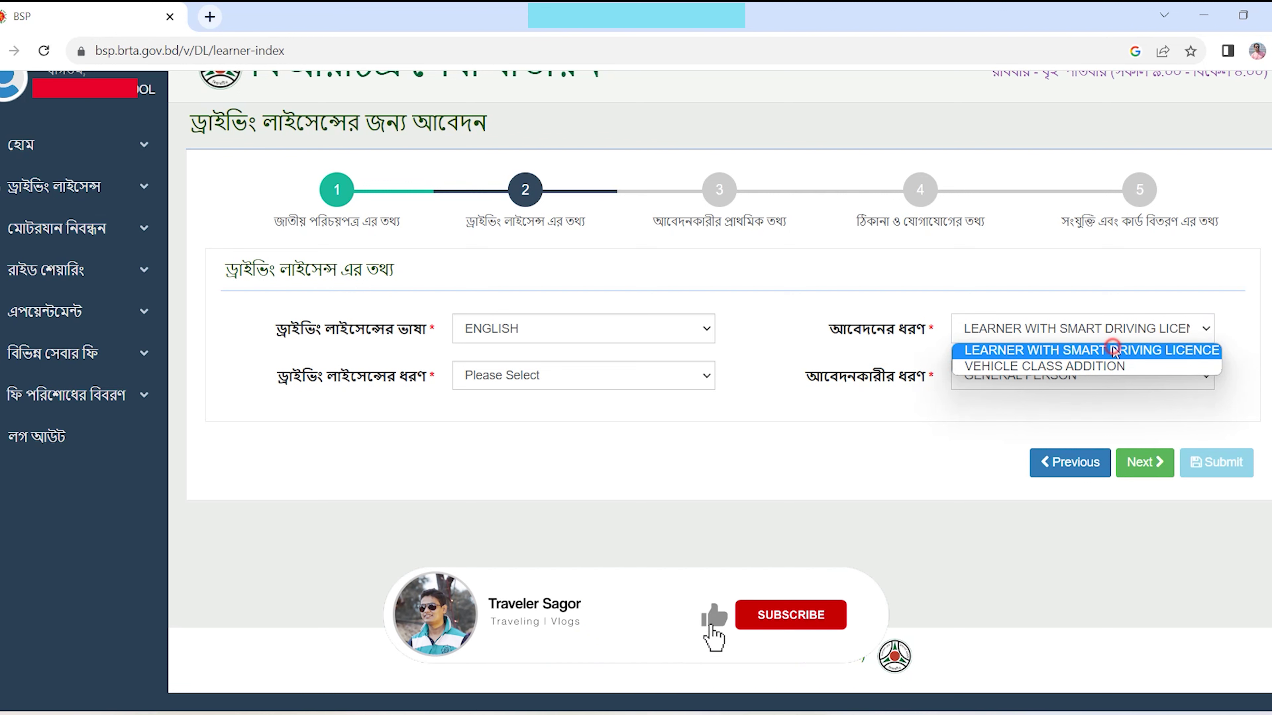
left_click(1082, 351)
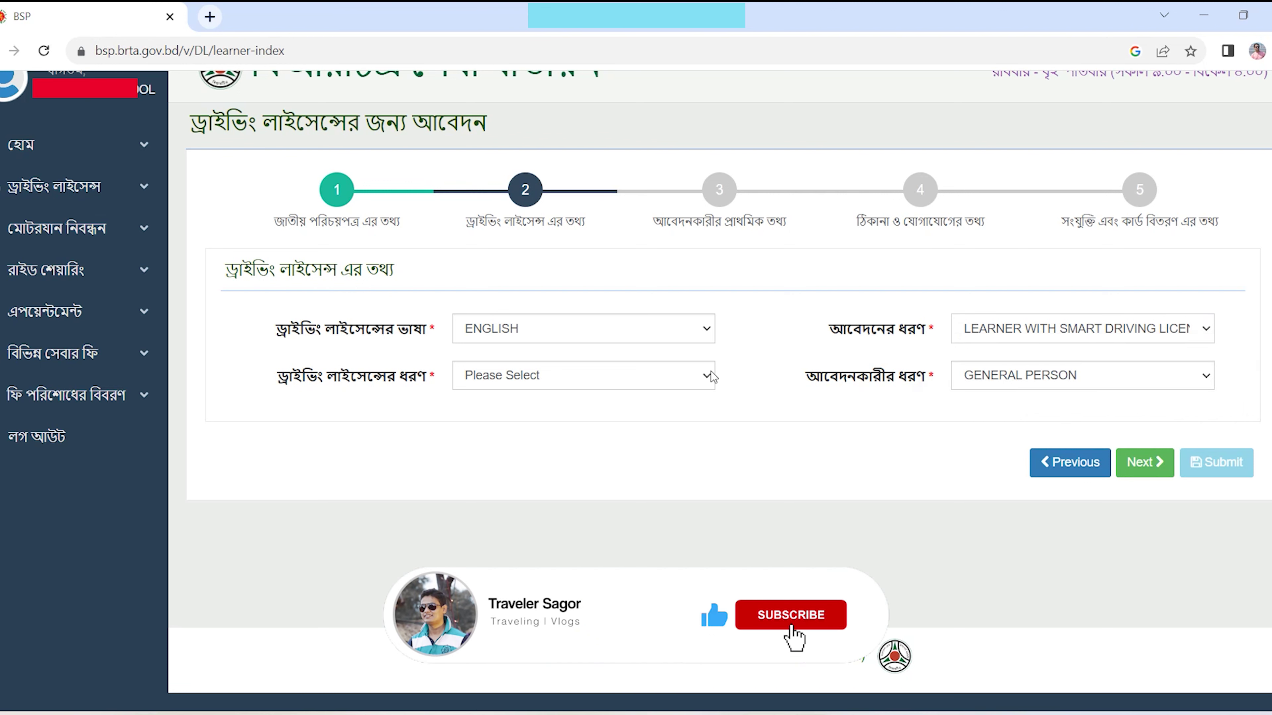
left_click(515, 378)
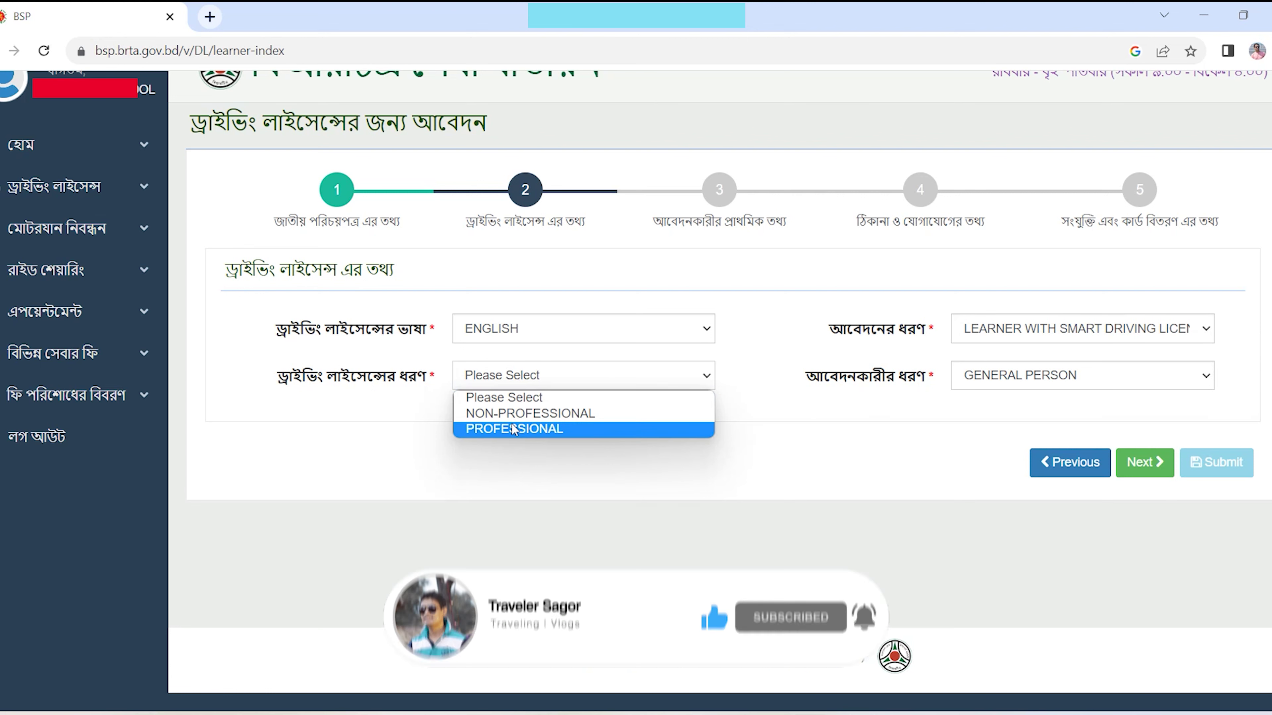
left_click(526, 414)
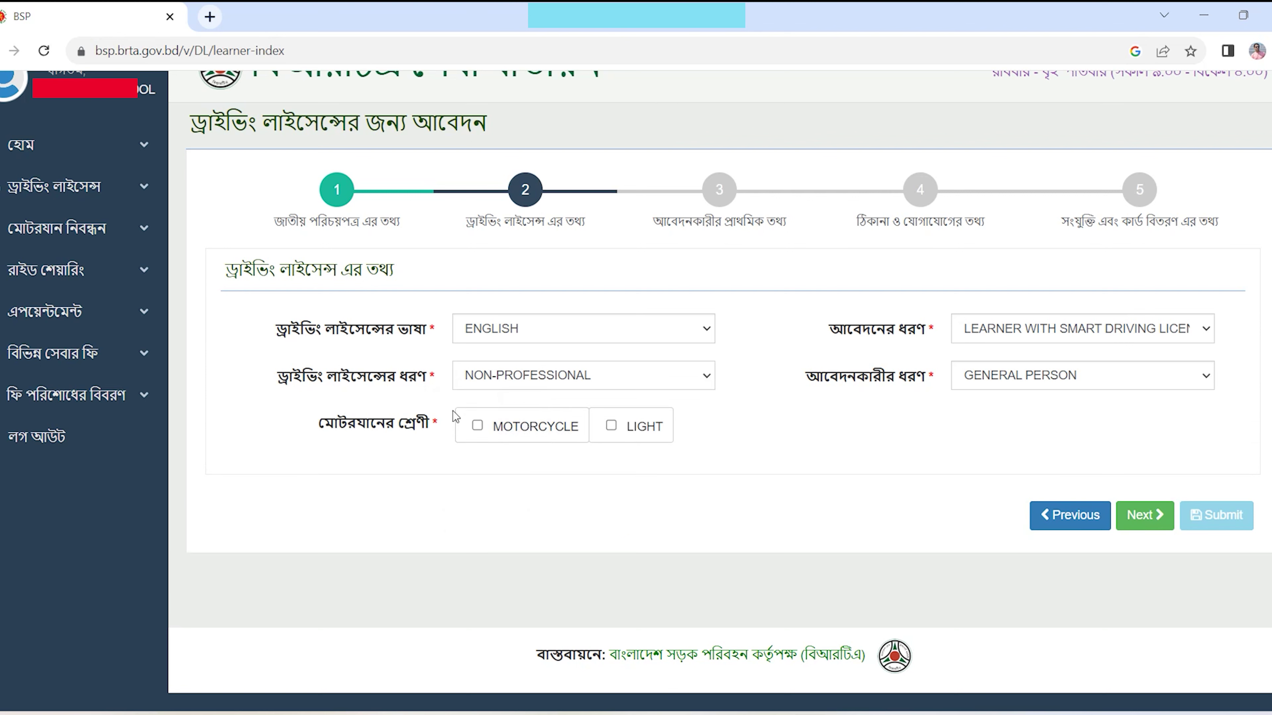
left_click(476, 430)
left_click(608, 427)
left_click(470, 429)
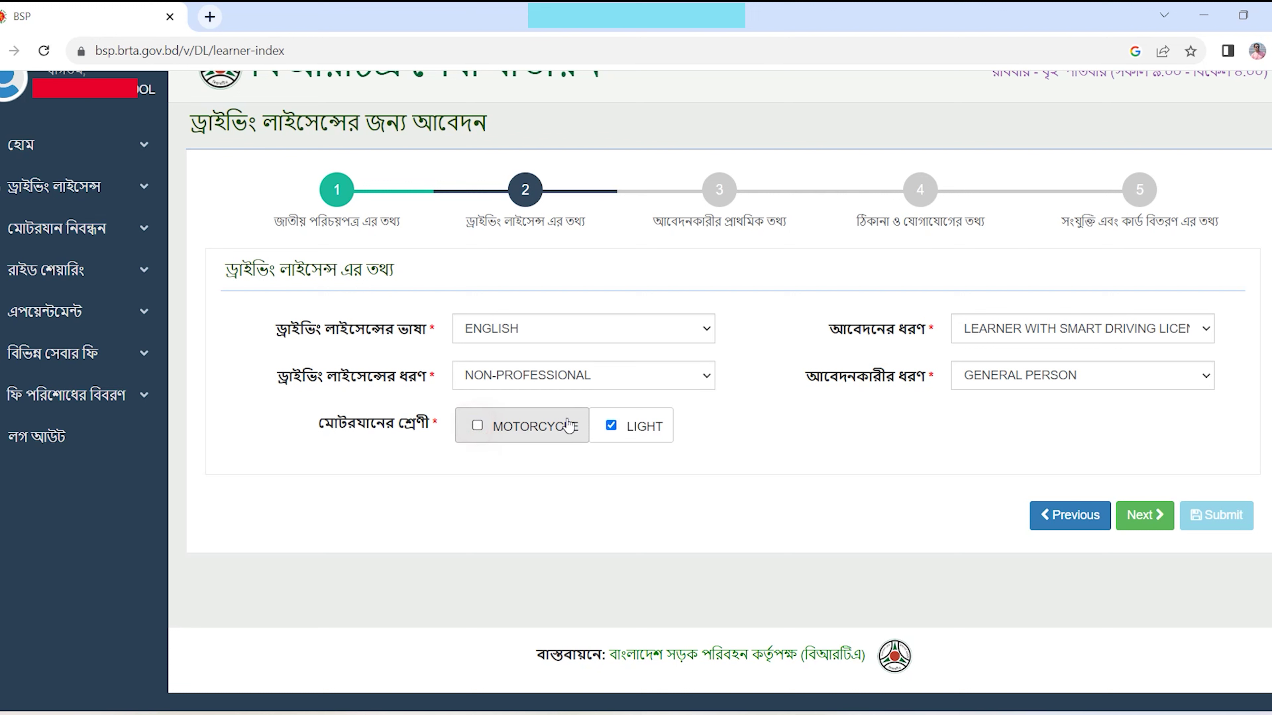
left_click(612, 428)
left_click(478, 429)
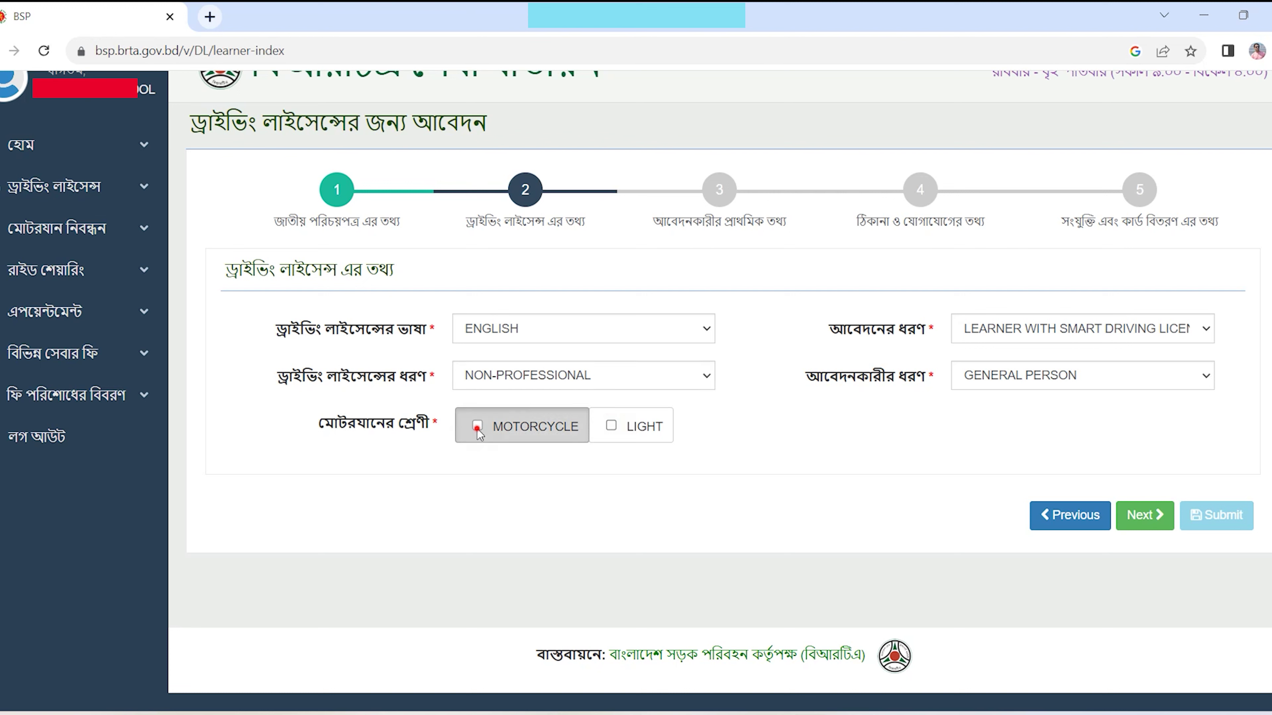
left_click(611, 427)
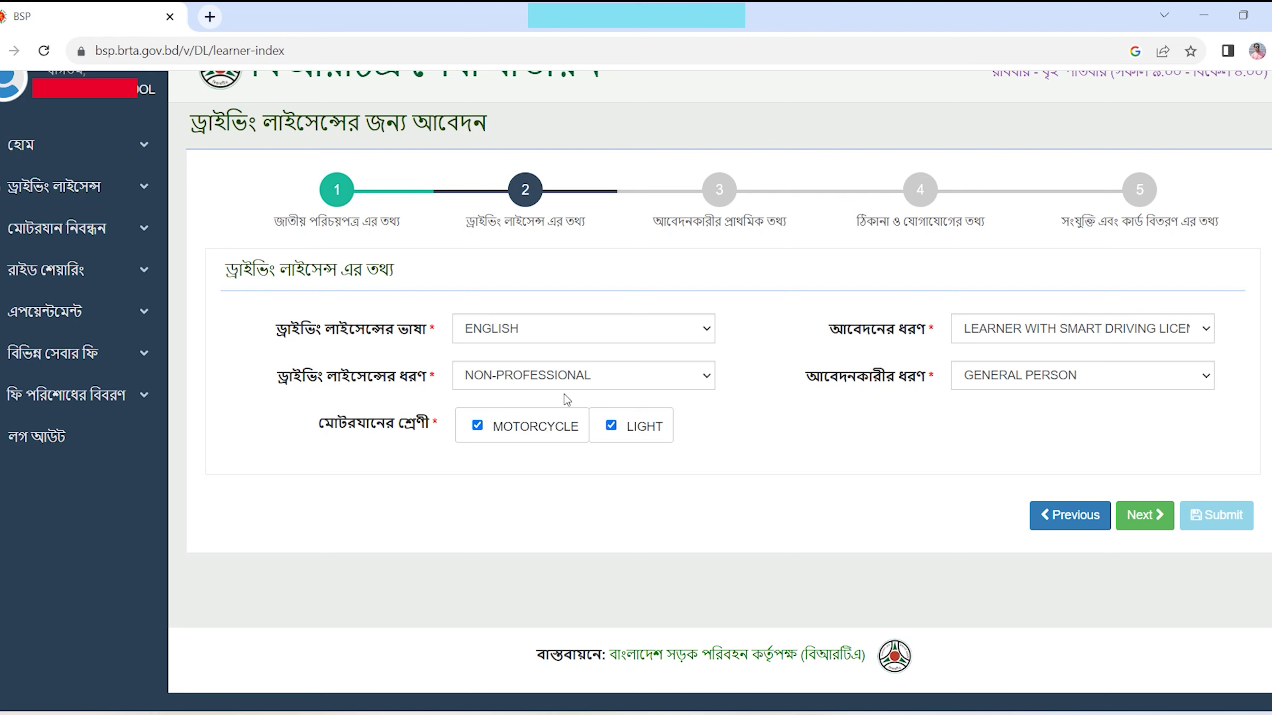
- Switch to PROFESSIONAL and test the class checkboxes including OTHERS, leaving only LIGHT ticked
left_click(616, 370)
left_click(560, 430)
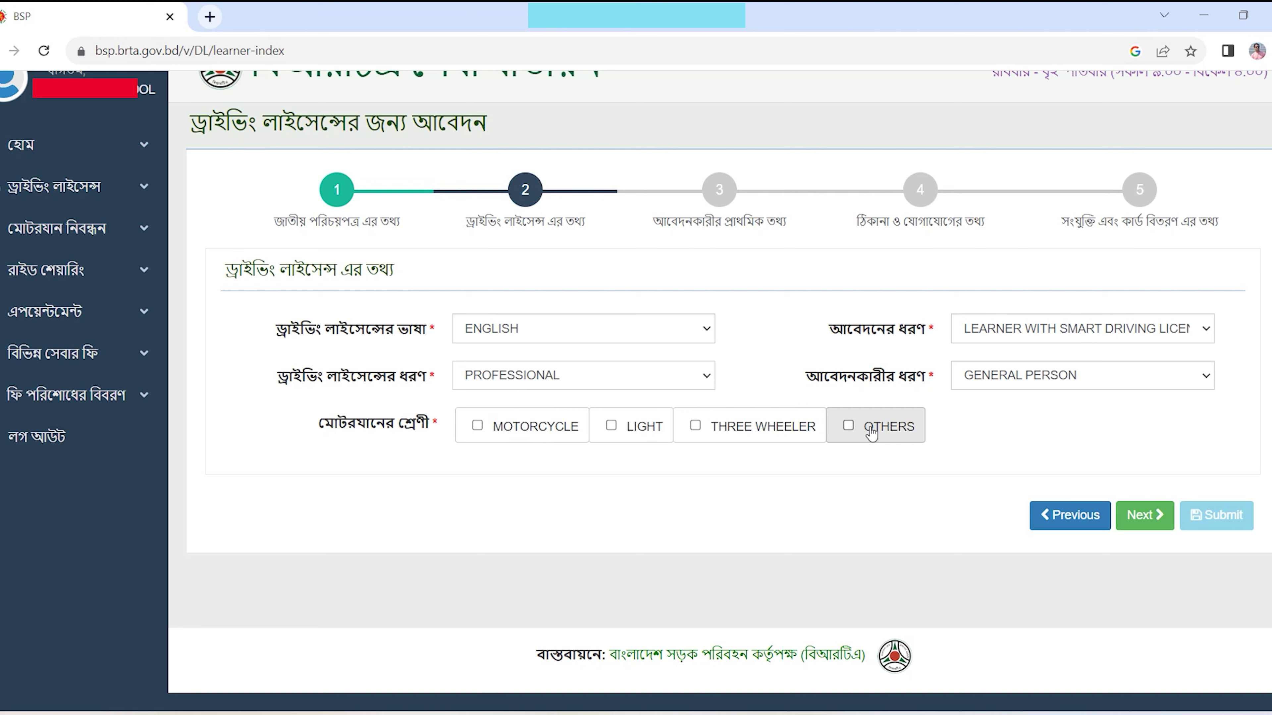
left_click(477, 427)
left_click(610, 426)
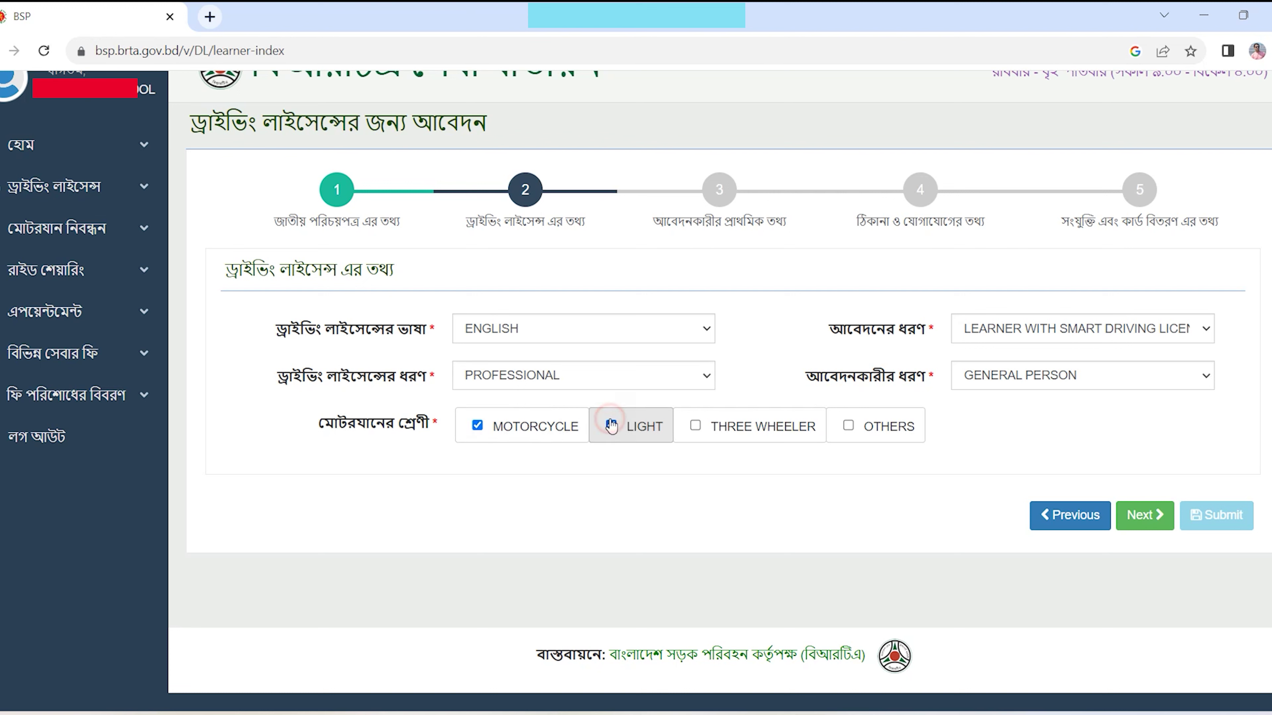
left_click(695, 427)
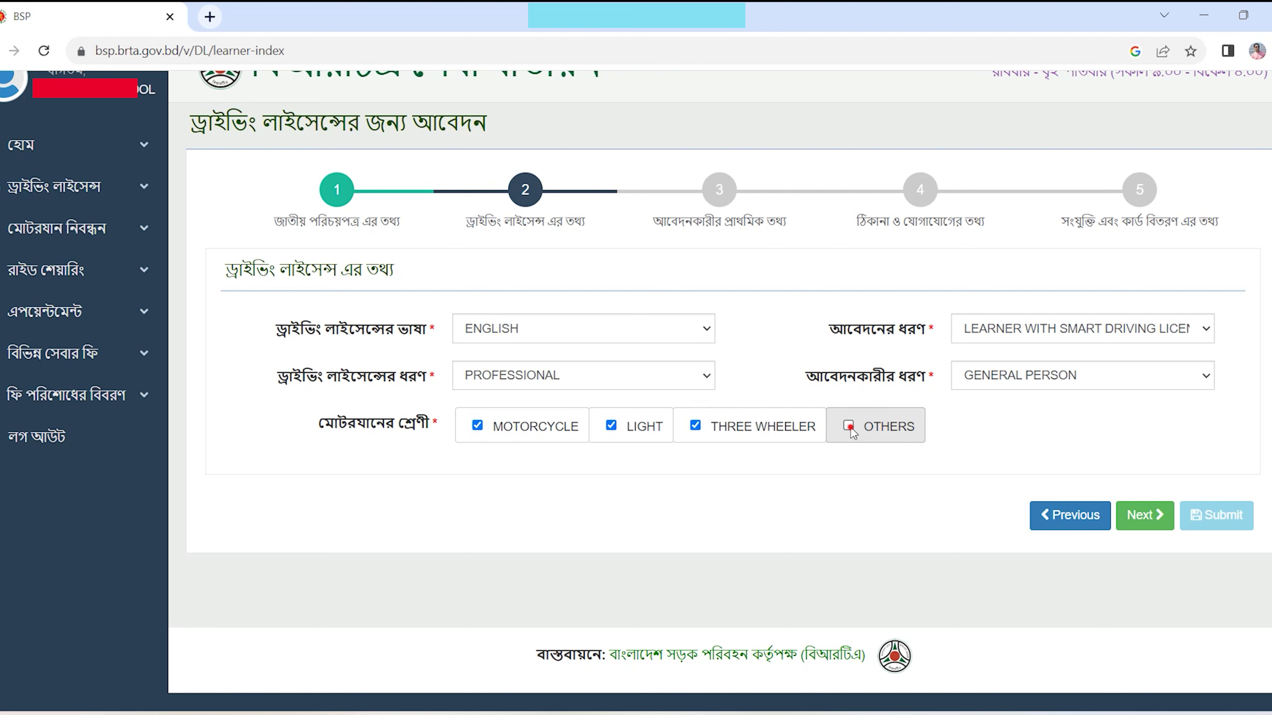
left_click(850, 429)
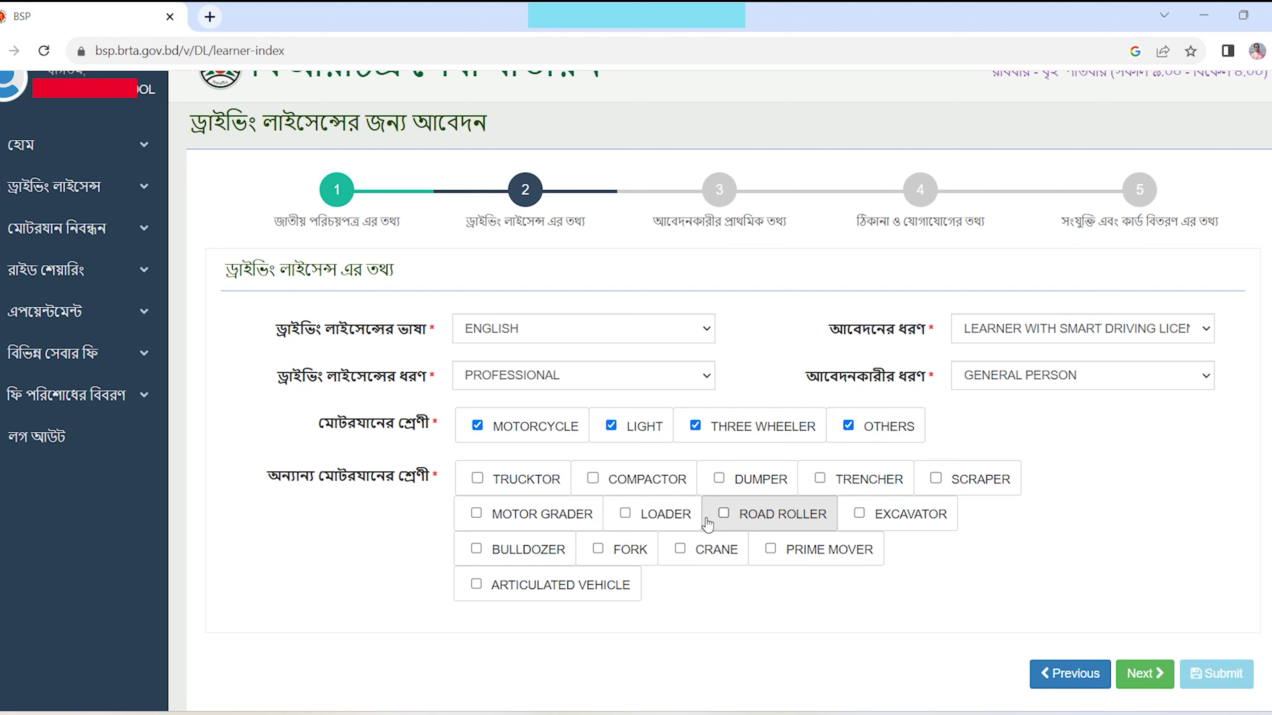
left_click(846, 430)
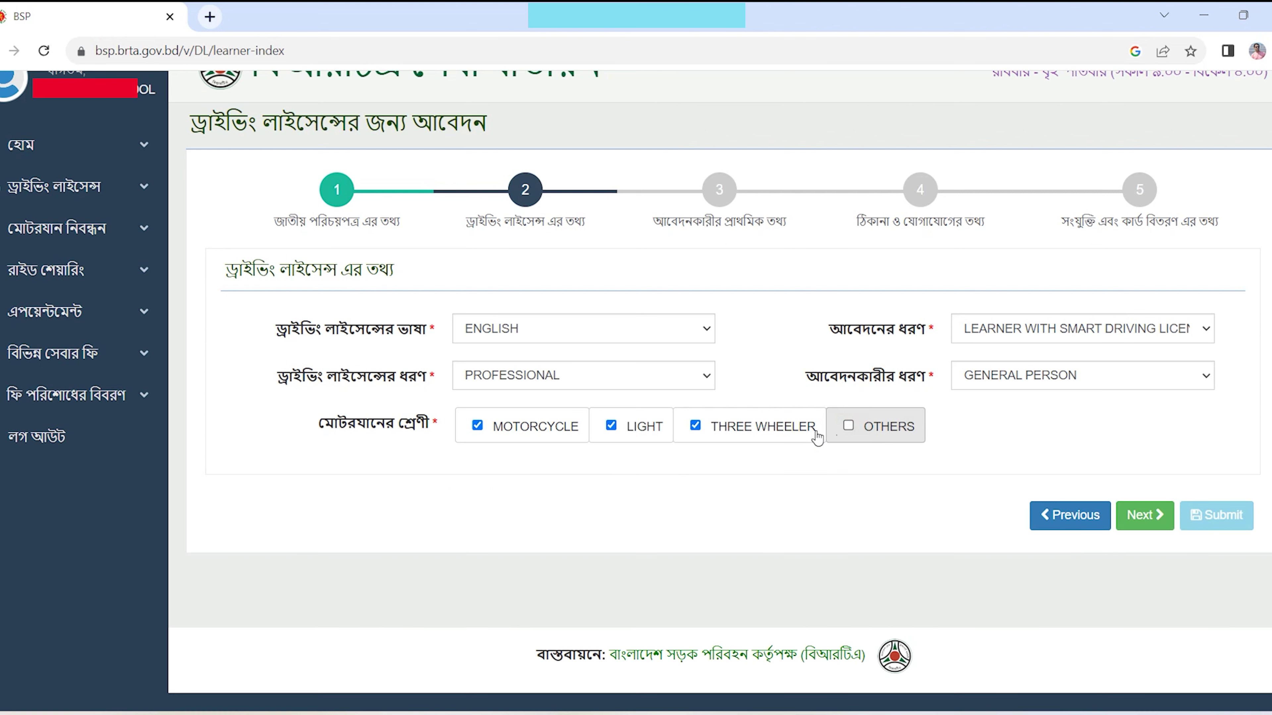
left_click(478, 426)
left_click(611, 425)
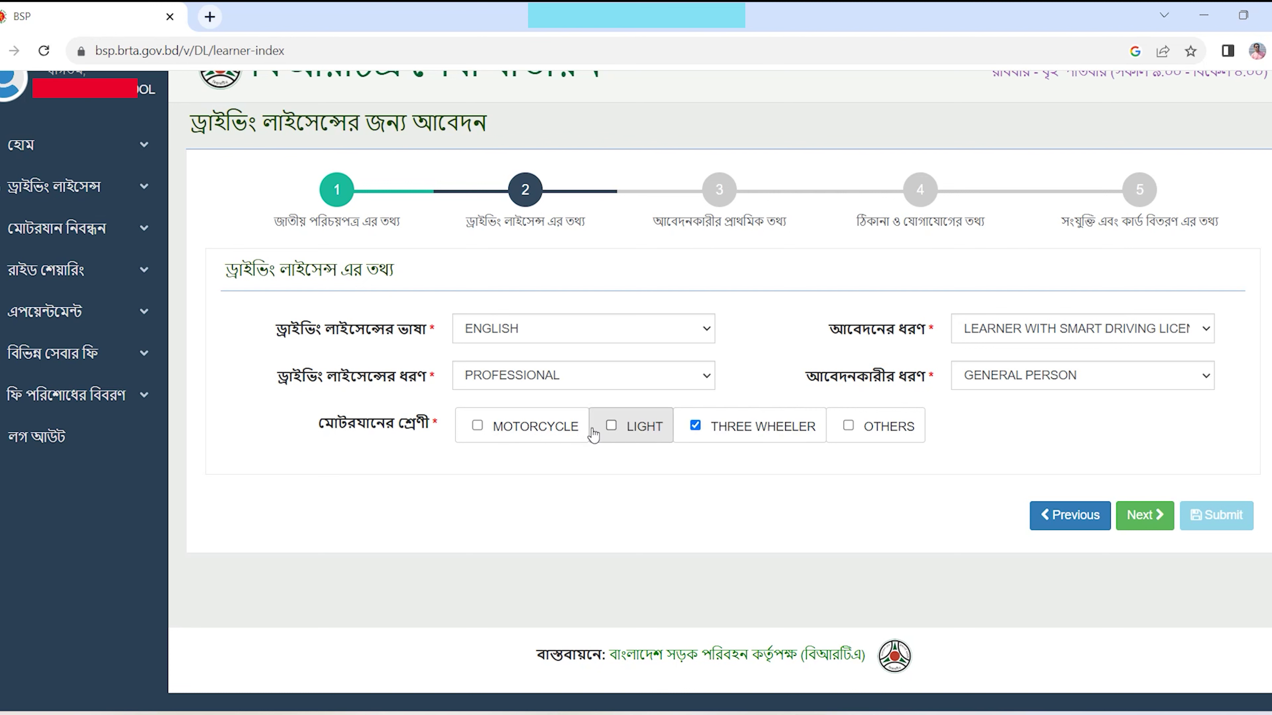
left_click(606, 426)
left_click(695, 425)
- Set NON-PROFESSIONAL with MOTORCYCLE and LIGHT, keep GENERAL PERSON, and save to reach step 3
left_click(622, 374)
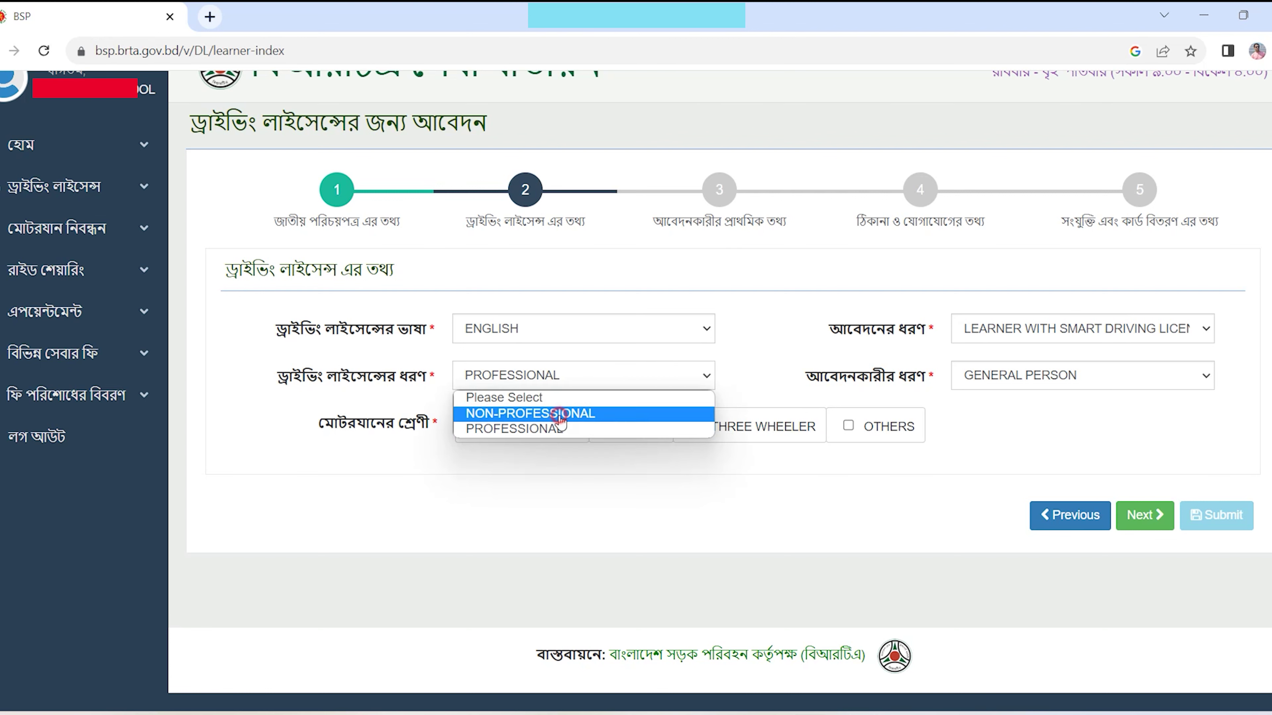
left_click(564, 413)
left_click(476, 427)
left_click(612, 429)
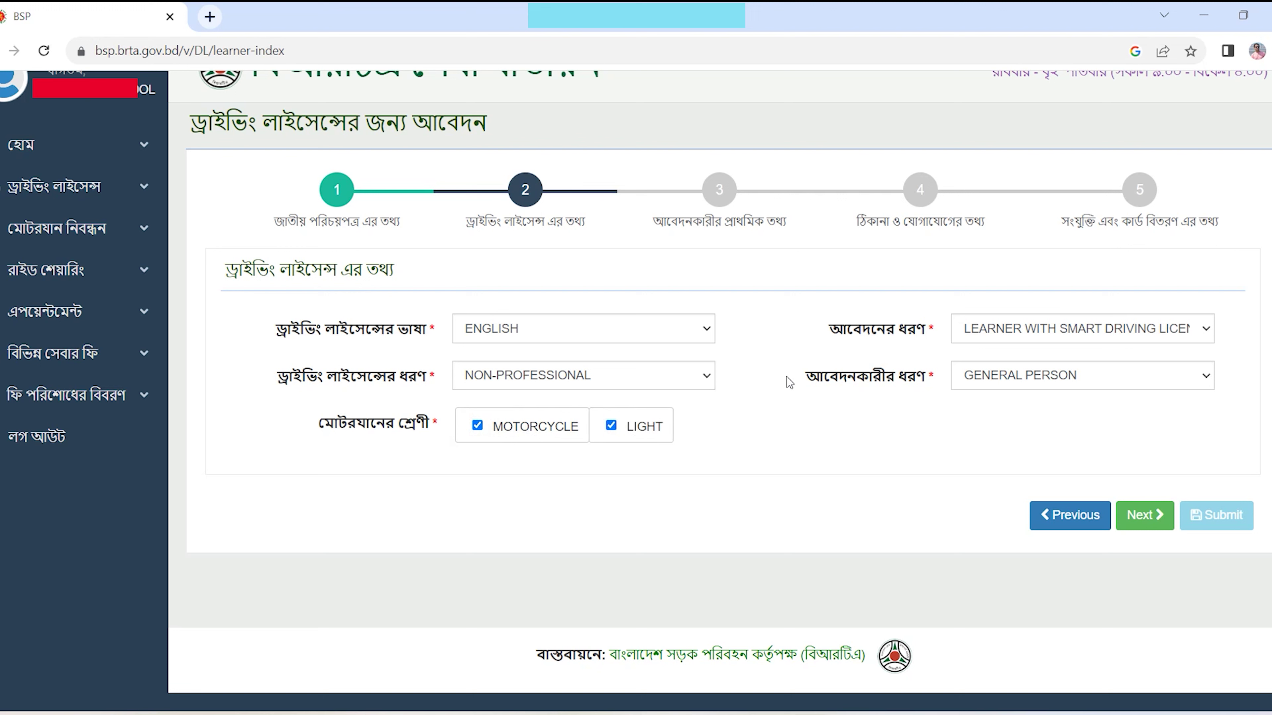
left_click(1017, 376)
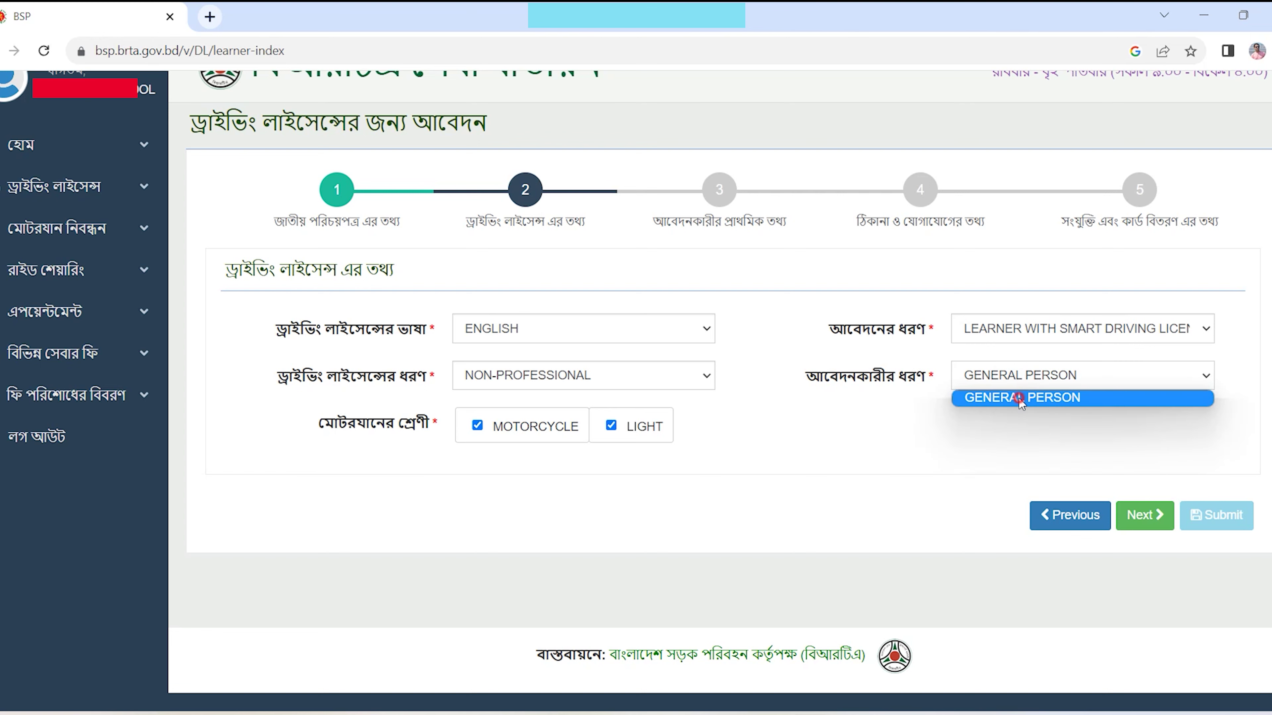
left_click(1019, 399)
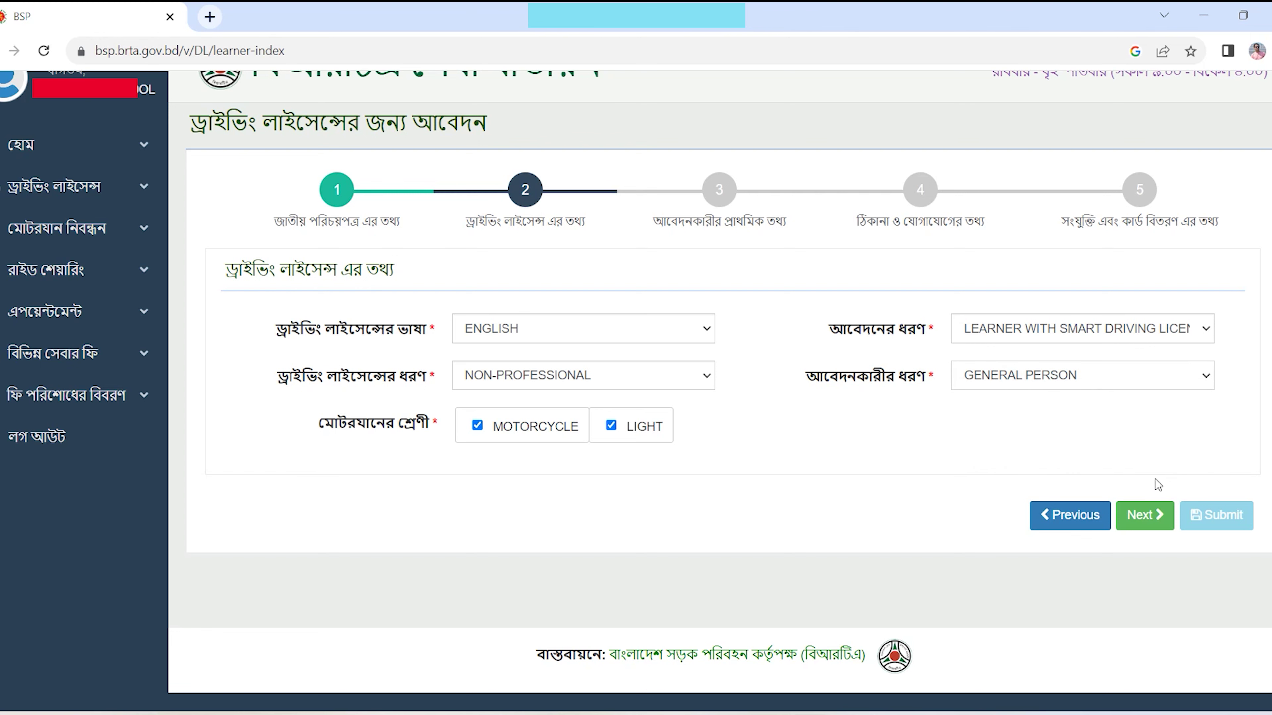
left_click(1149, 513)
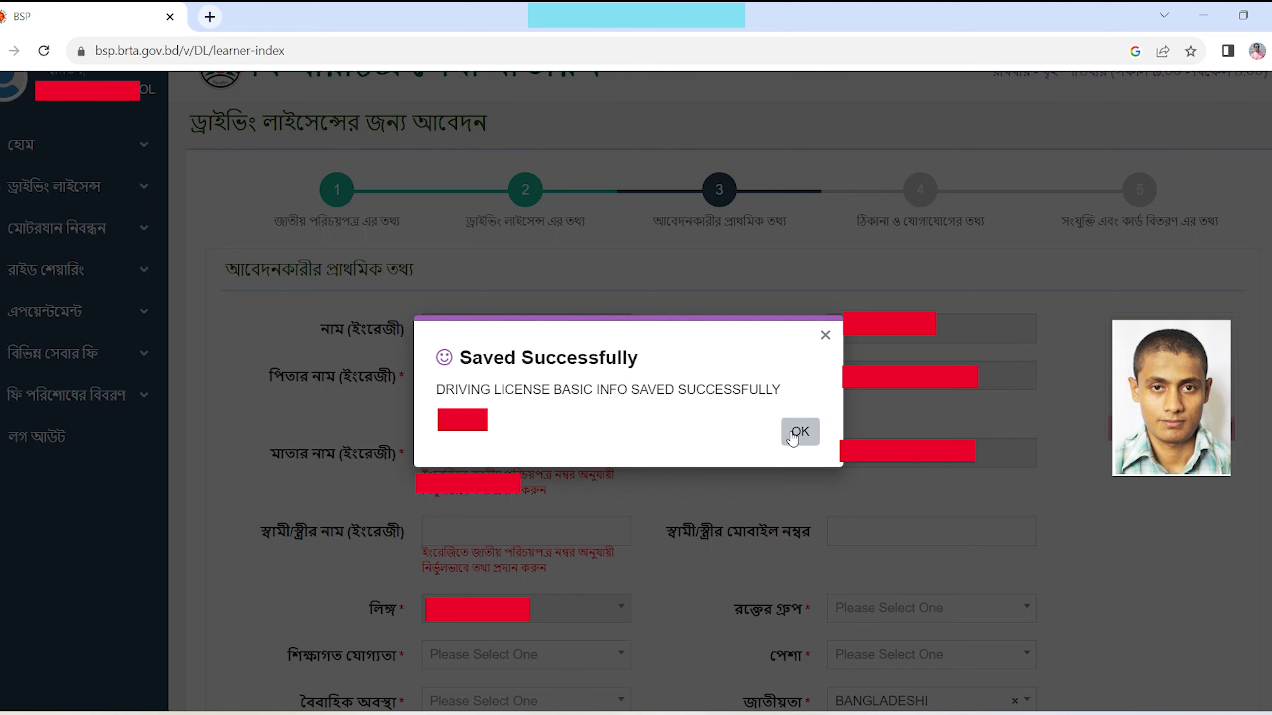
left_click(799, 432)
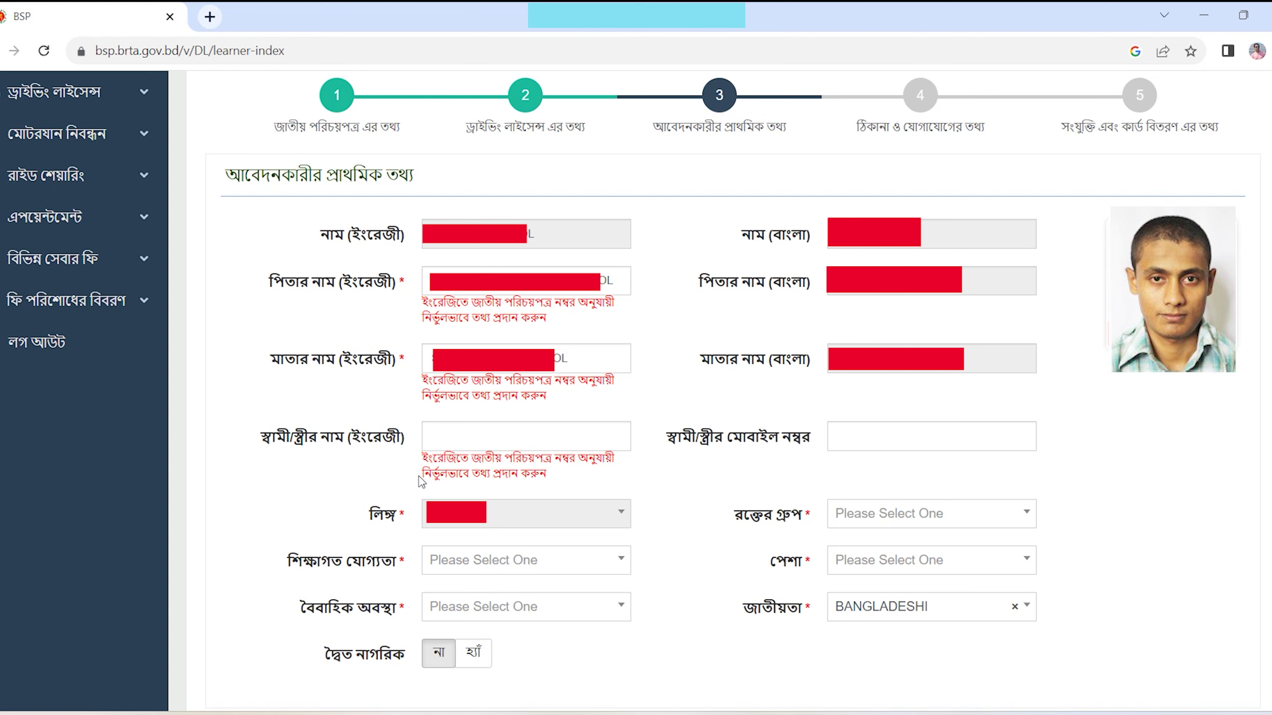
- Set blood group B(+)VE and occupation PRIVATE SERVICE, keeping nationality BANGLADESHI
left_click(467, 442)
left_click(908, 438)
left_click(907, 439)
scroll(858, 441, "down", 2)
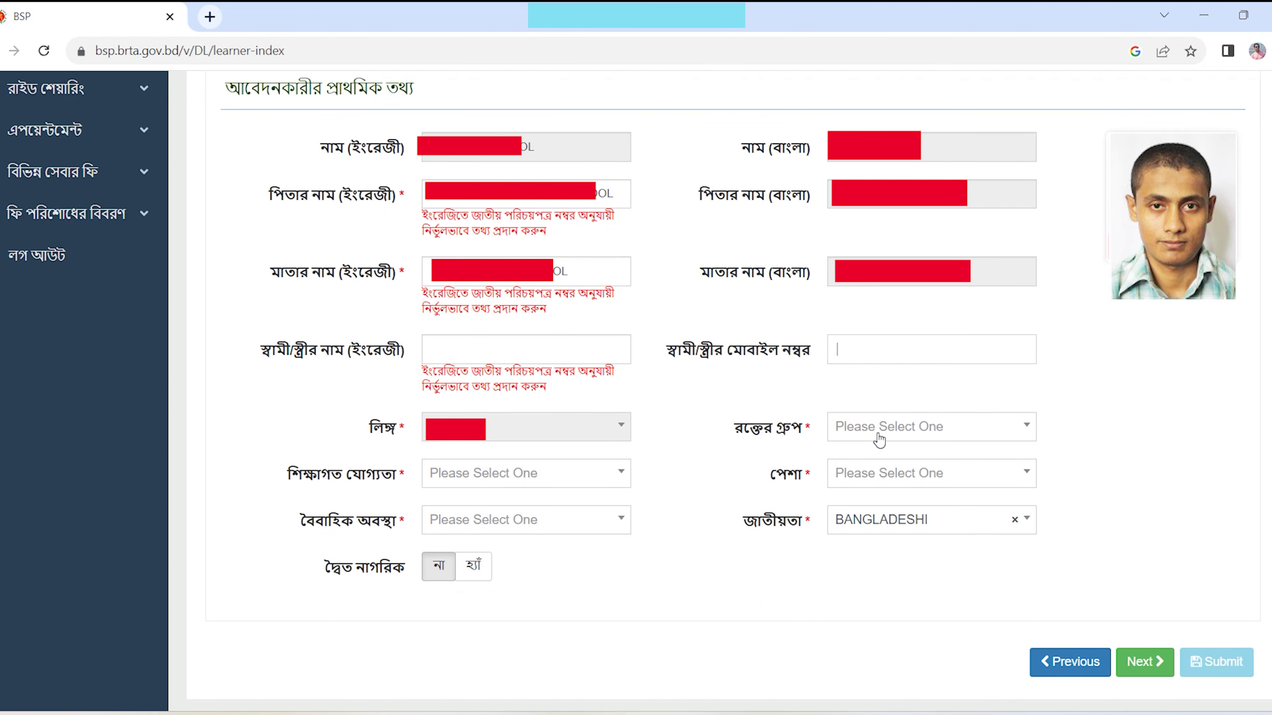
left_click(919, 437)
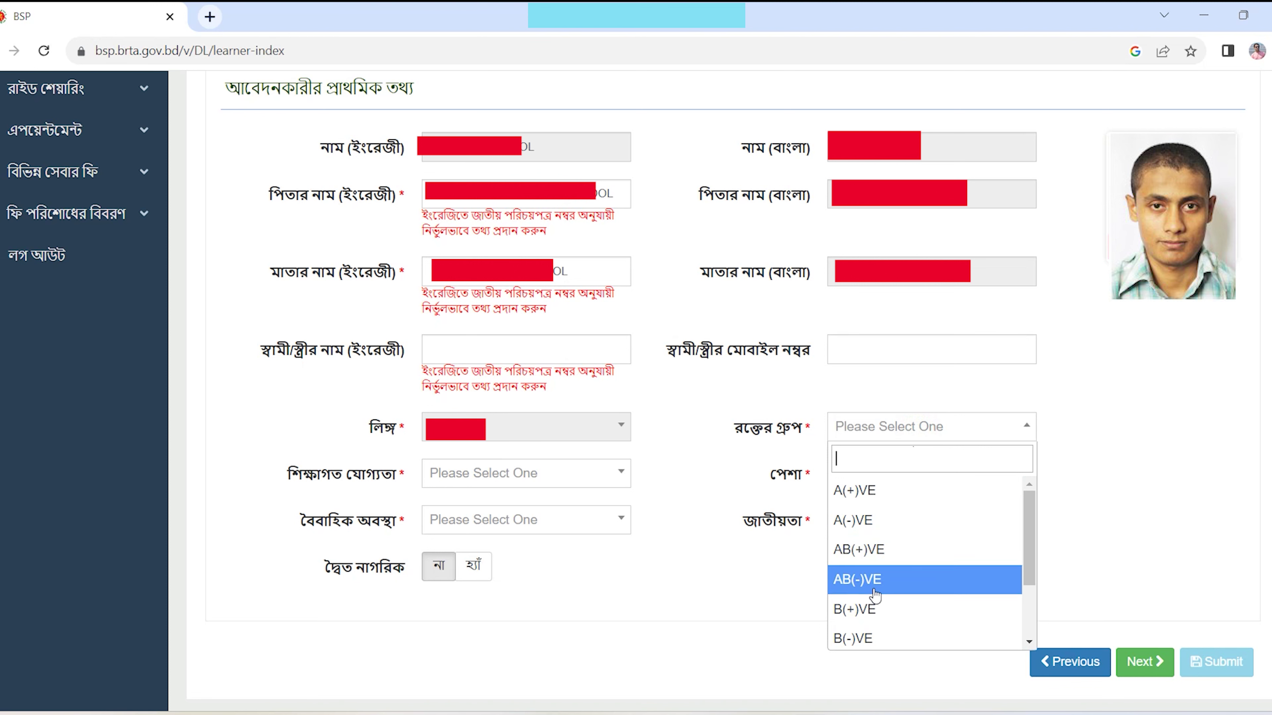
left_click(880, 618)
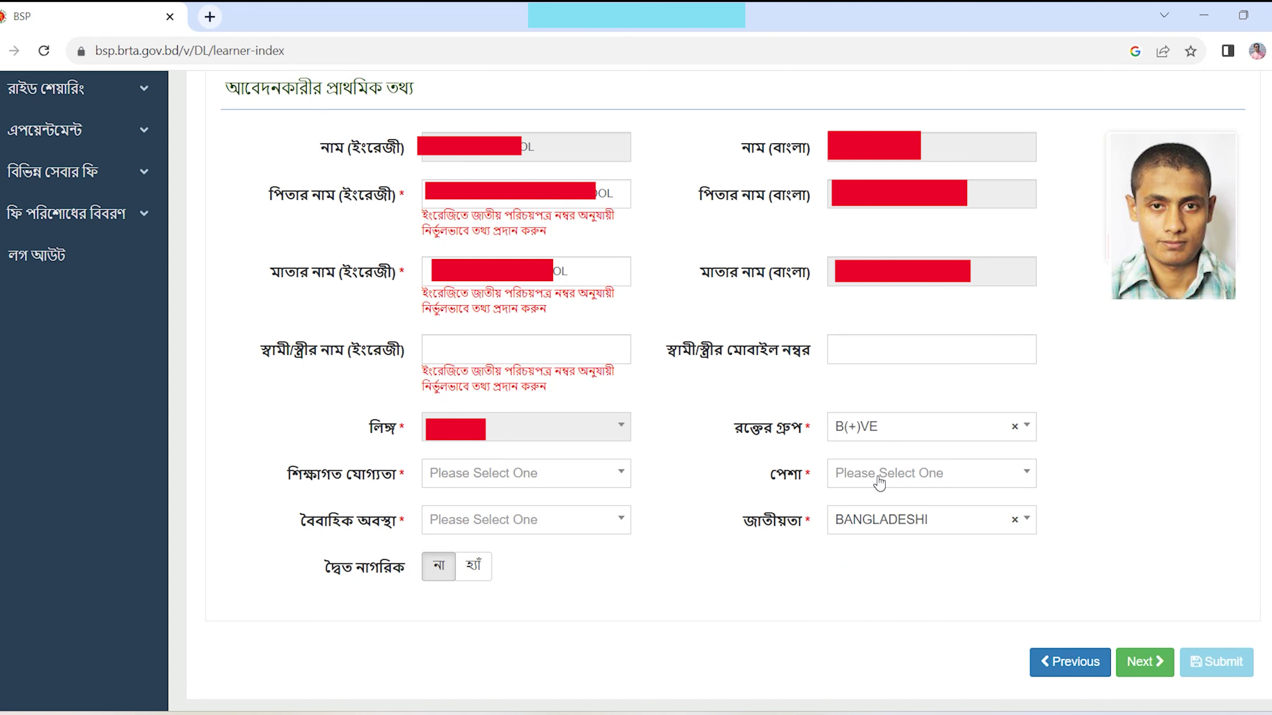
left_click(920, 476)
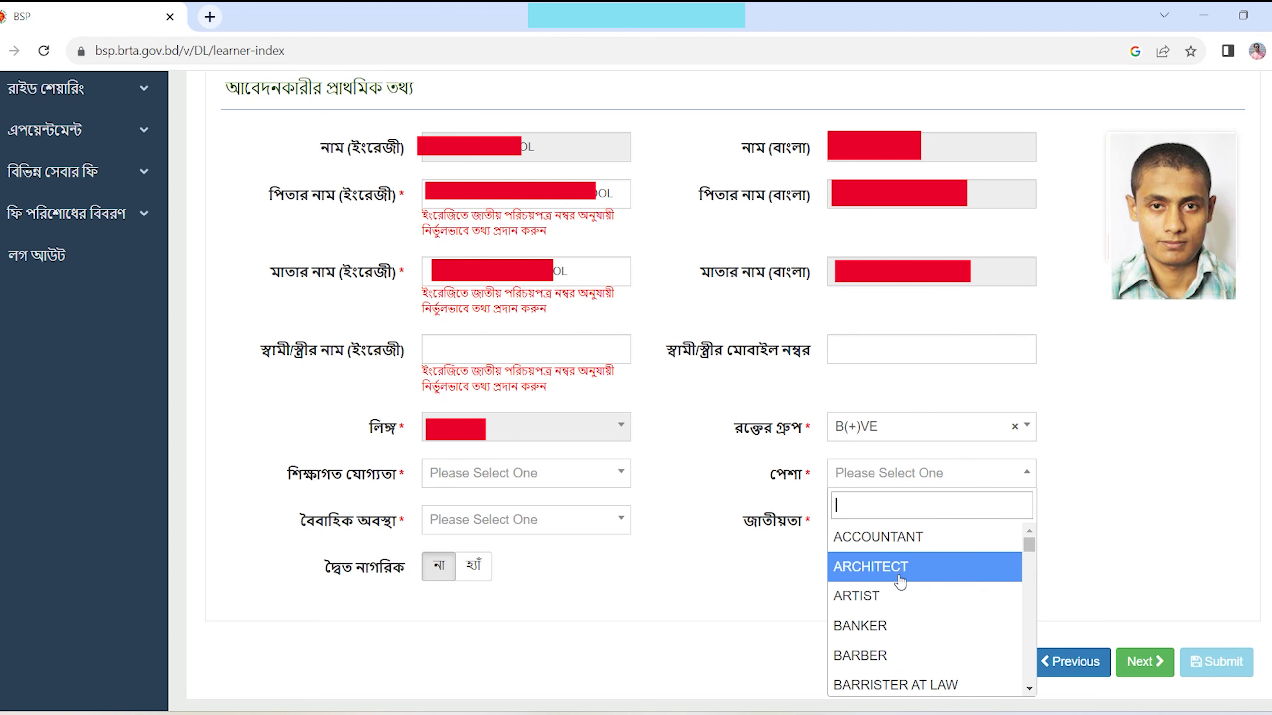
scroll(896, 649, "down", 1)
scroll(896, 648, "down", 5)
left_click(908, 553)
left_click(889, 522)
left_click(883, 518)
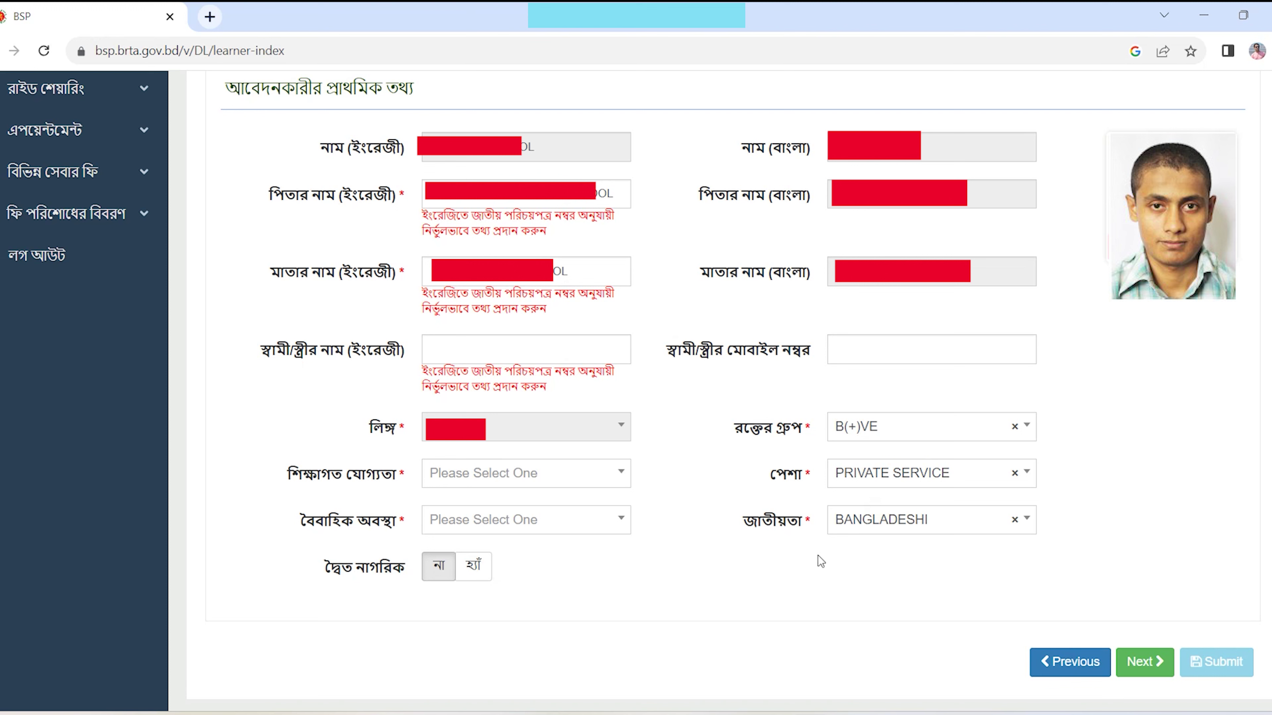
- Try several education levels, settling on MASTERS/EQUIVALENT
left_click(610, 480)
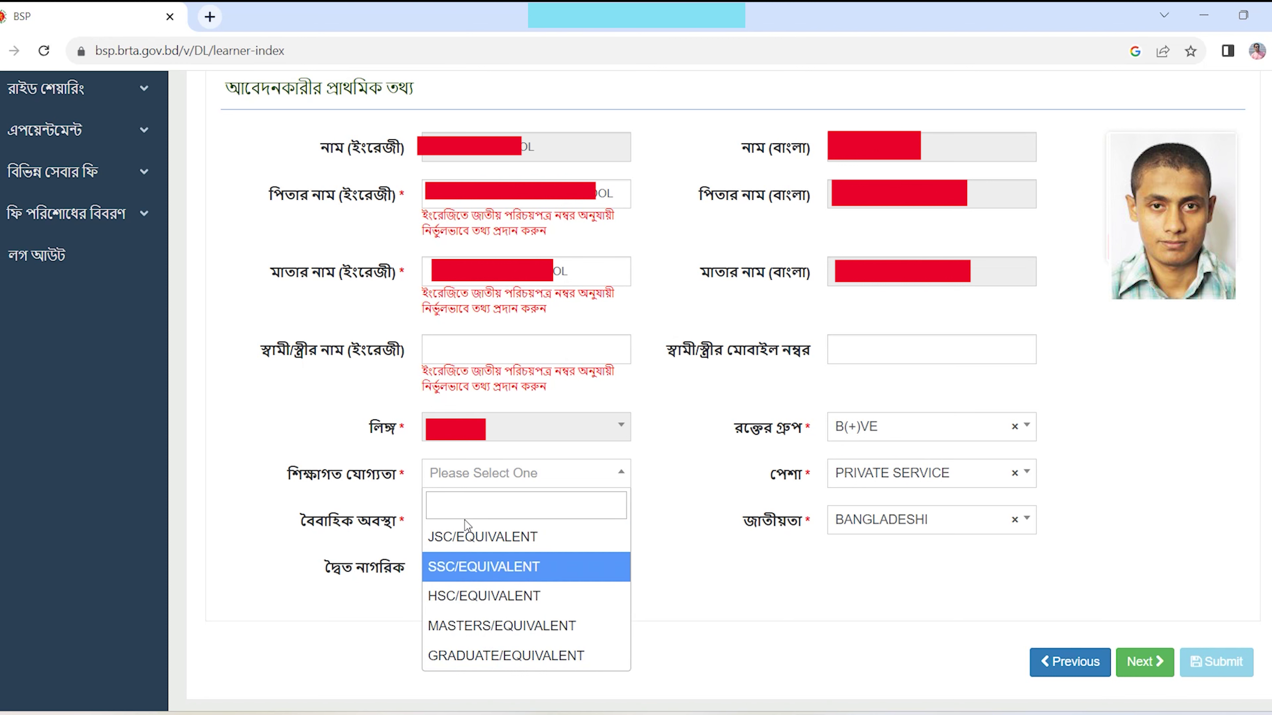
left_click(496, 537)
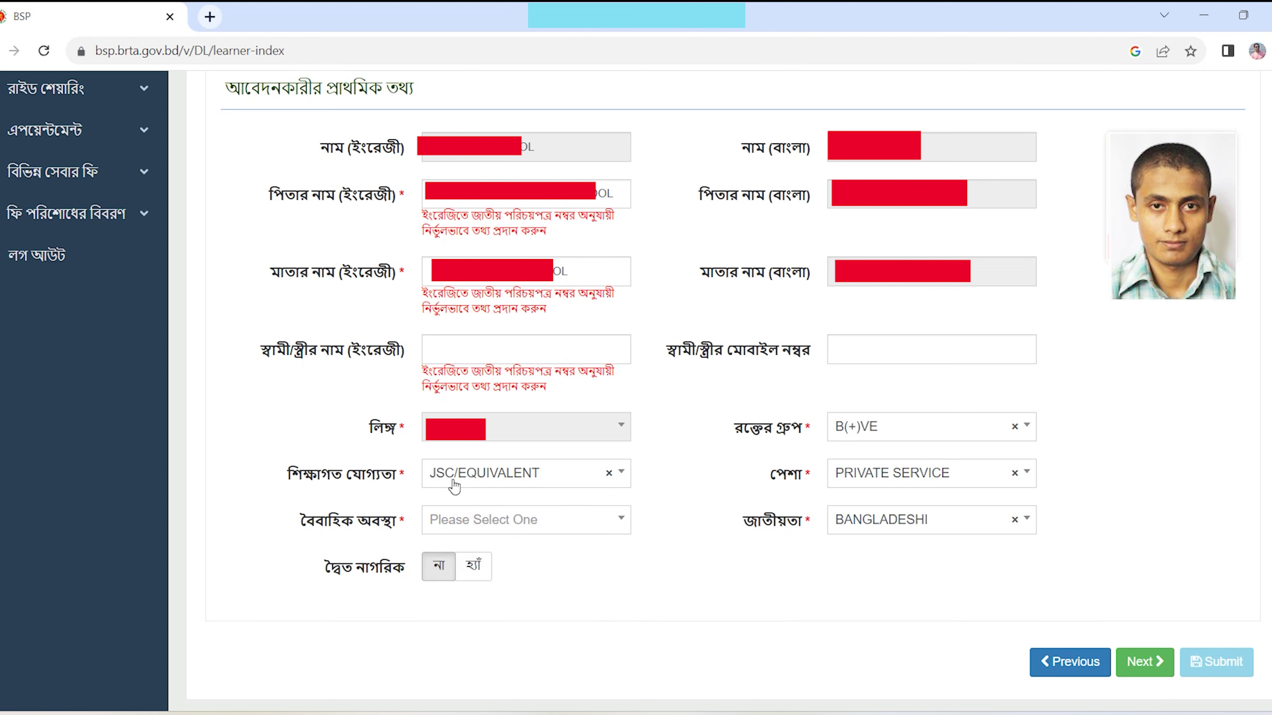
left_click(476, 479)
left_click(479, 626)
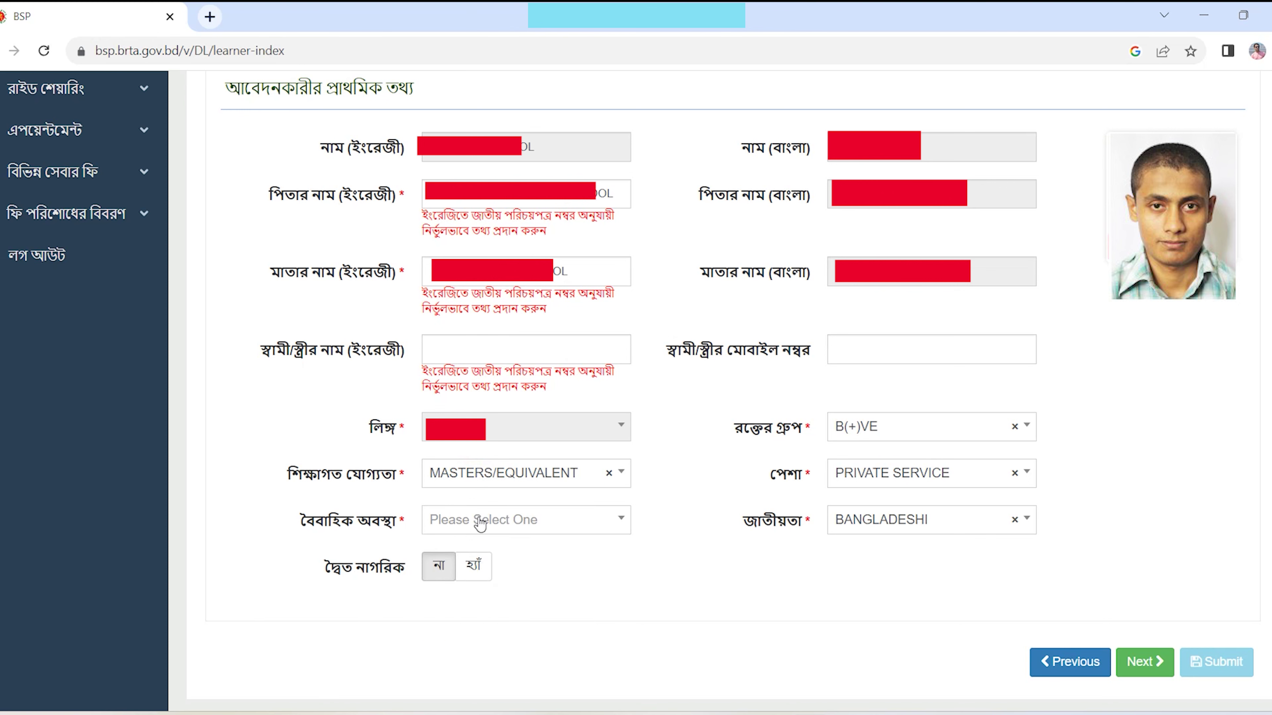
left_click(503, 480)
left_click(499, 608)
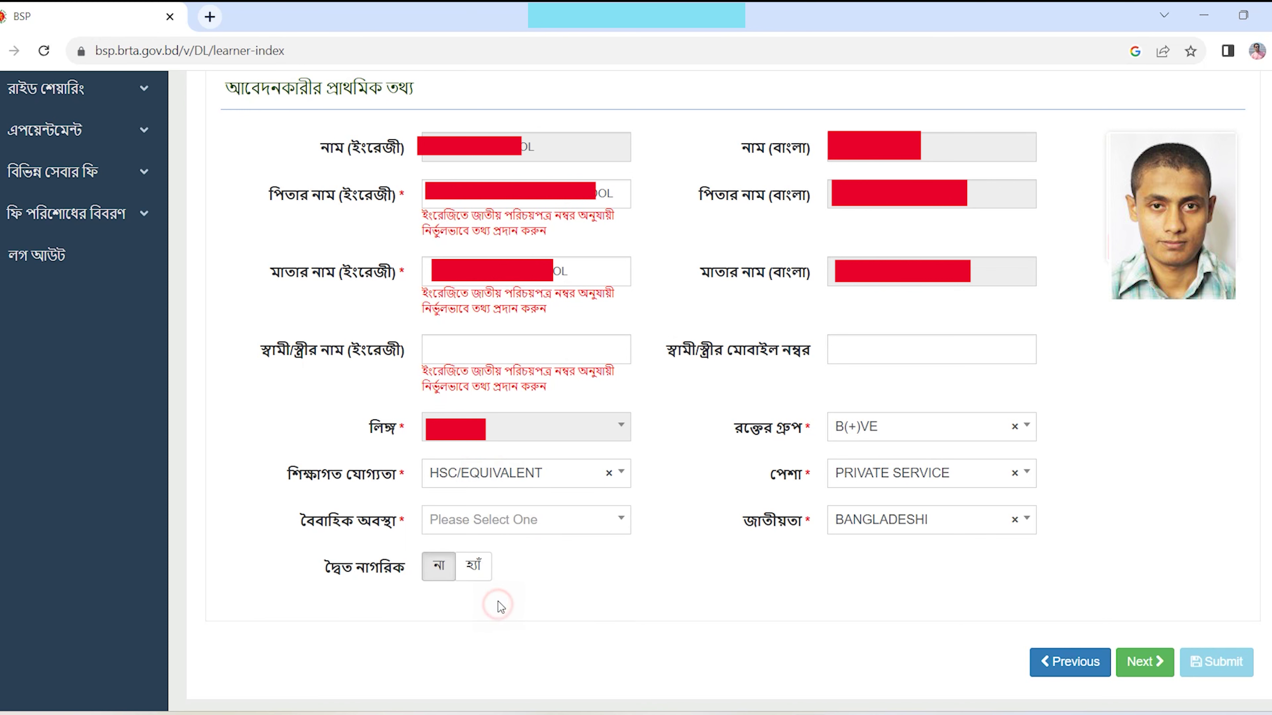
left_click(511, 476)
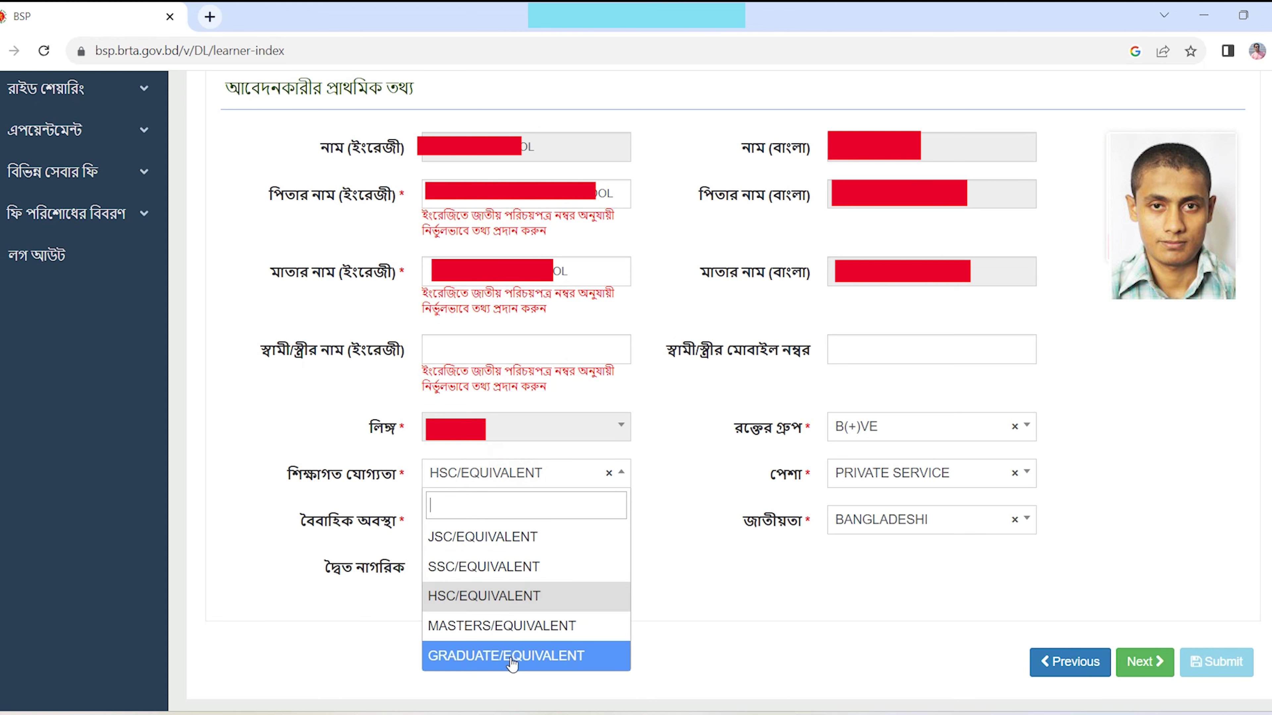
left_click(517, 632)
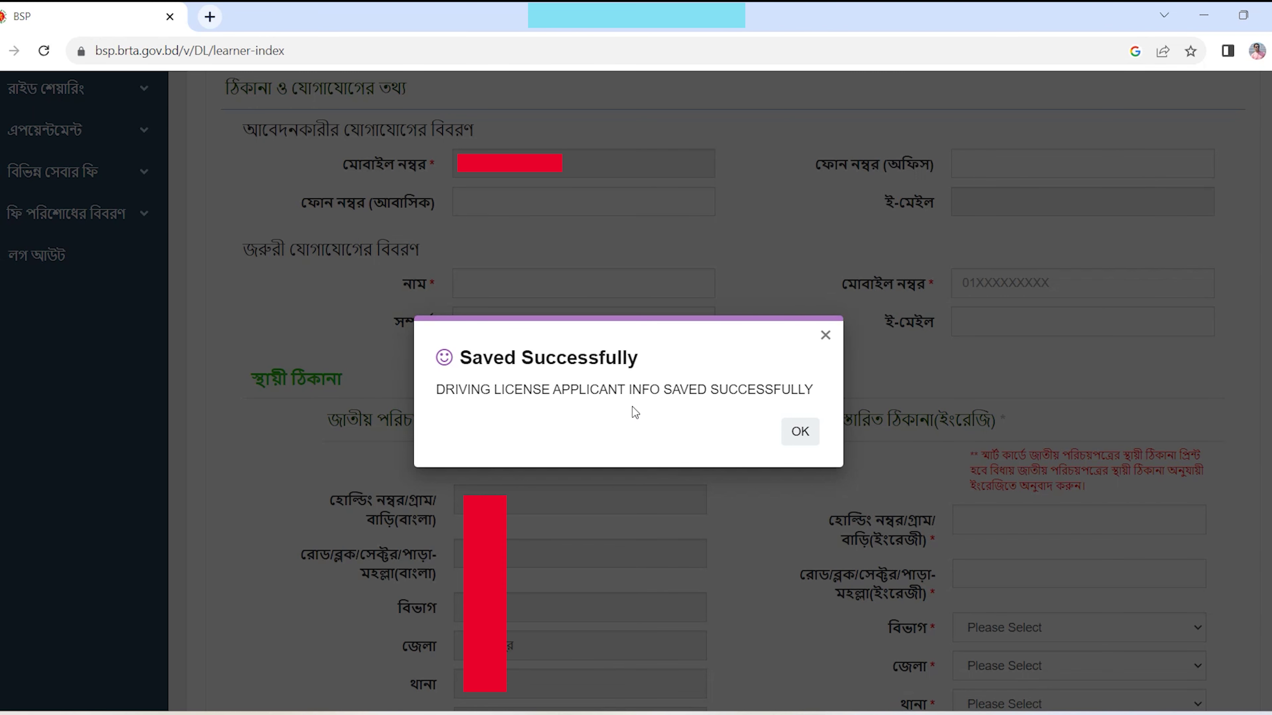
- Dismiss the saved confirmation and fill in the emergency contact's name
left_click(799, 434)
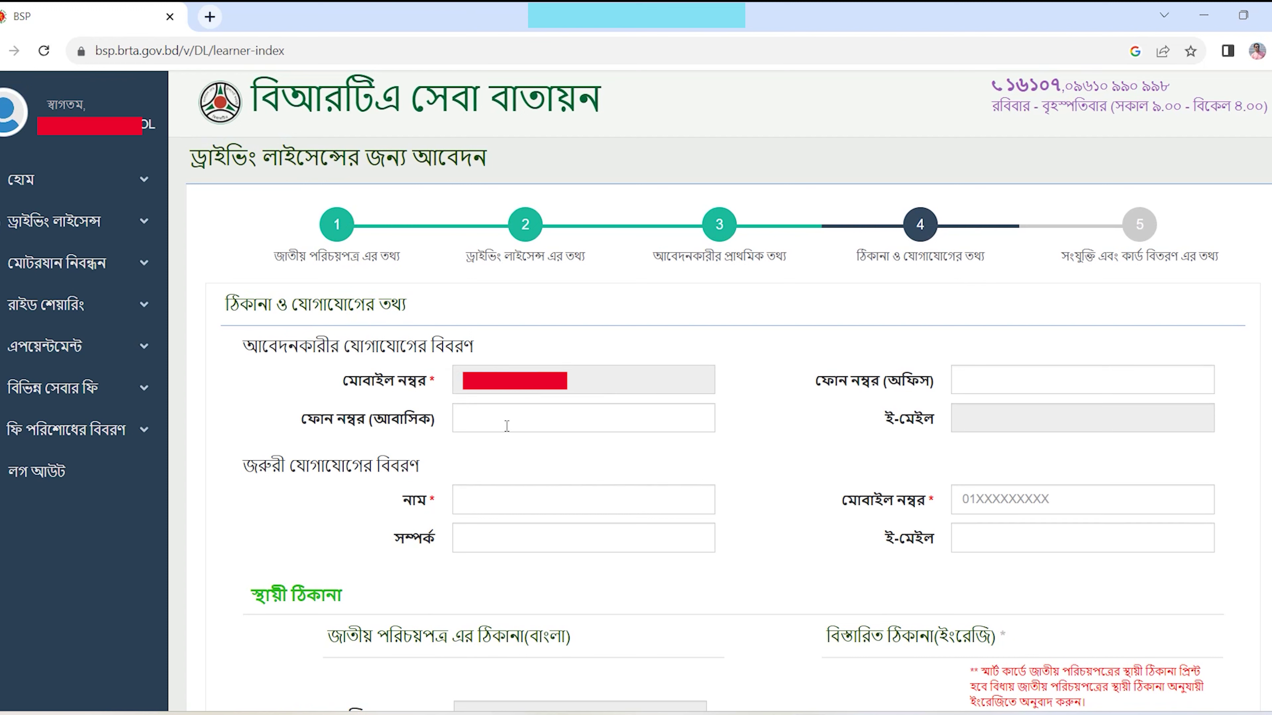
left_click(466, 387)
left_click(496, 506)
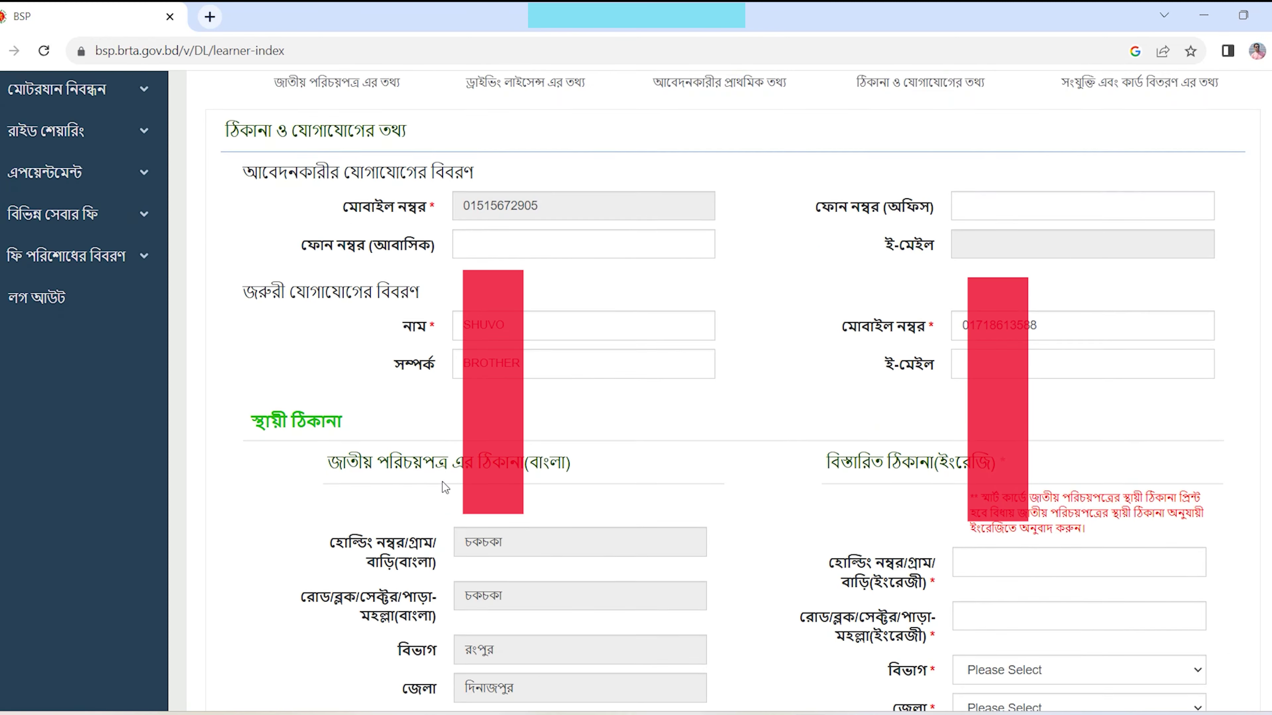
scroll(524, 429, "down", 5)
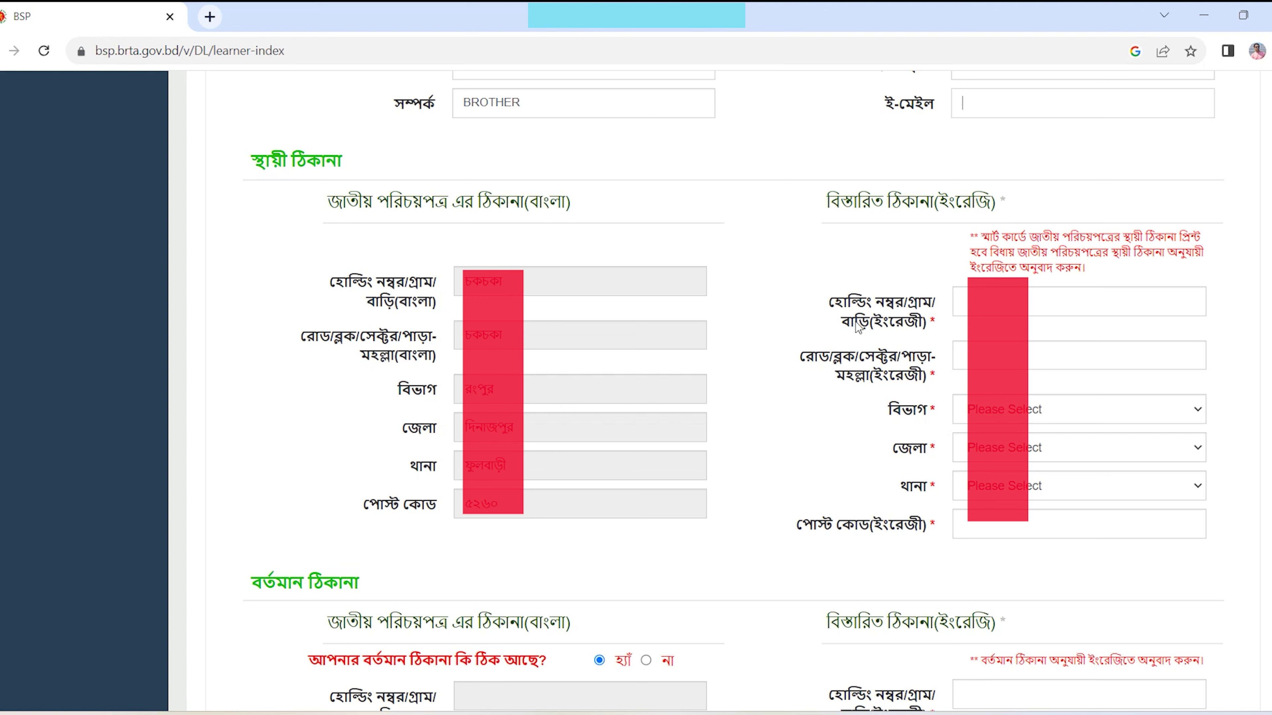
- Set the permanent address to division RANGPUR, district DINAJPUR, thana FULBARI
left_click(1076, 409)
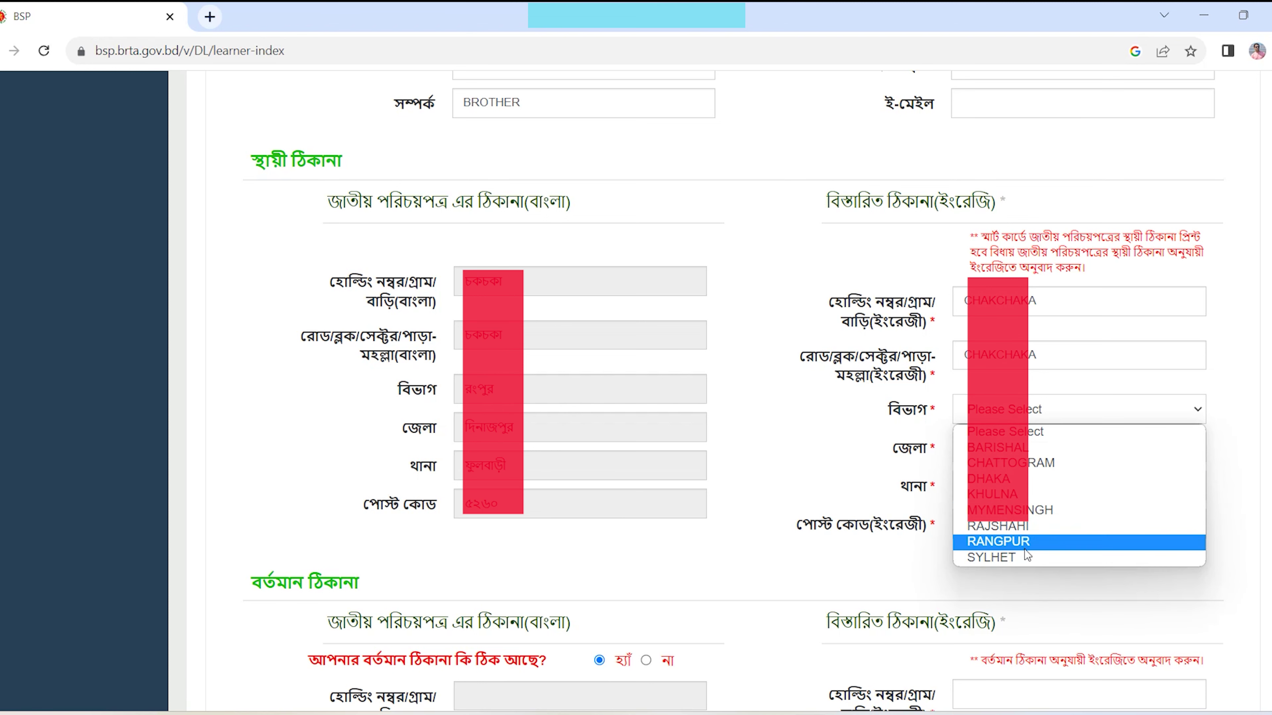
left_click(1027, 546)
left_click(1027, 450)
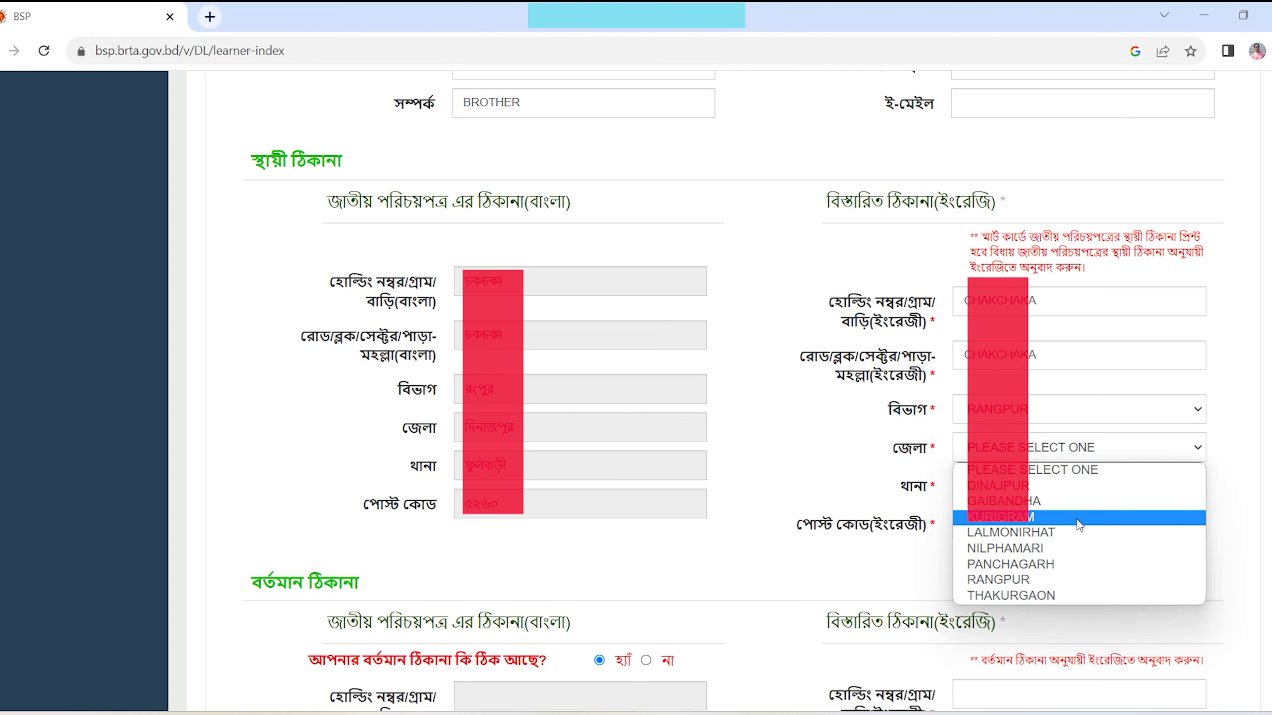
left_click(1034, 495)
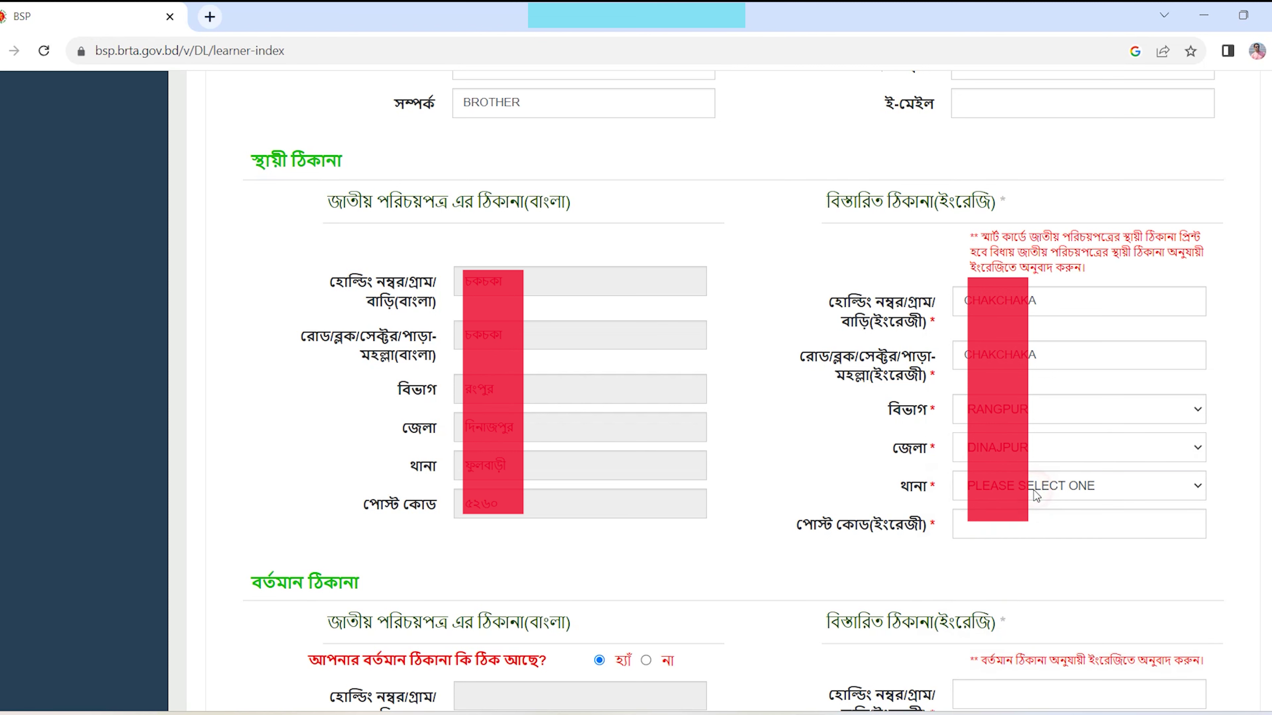
left_click(1076, 486)
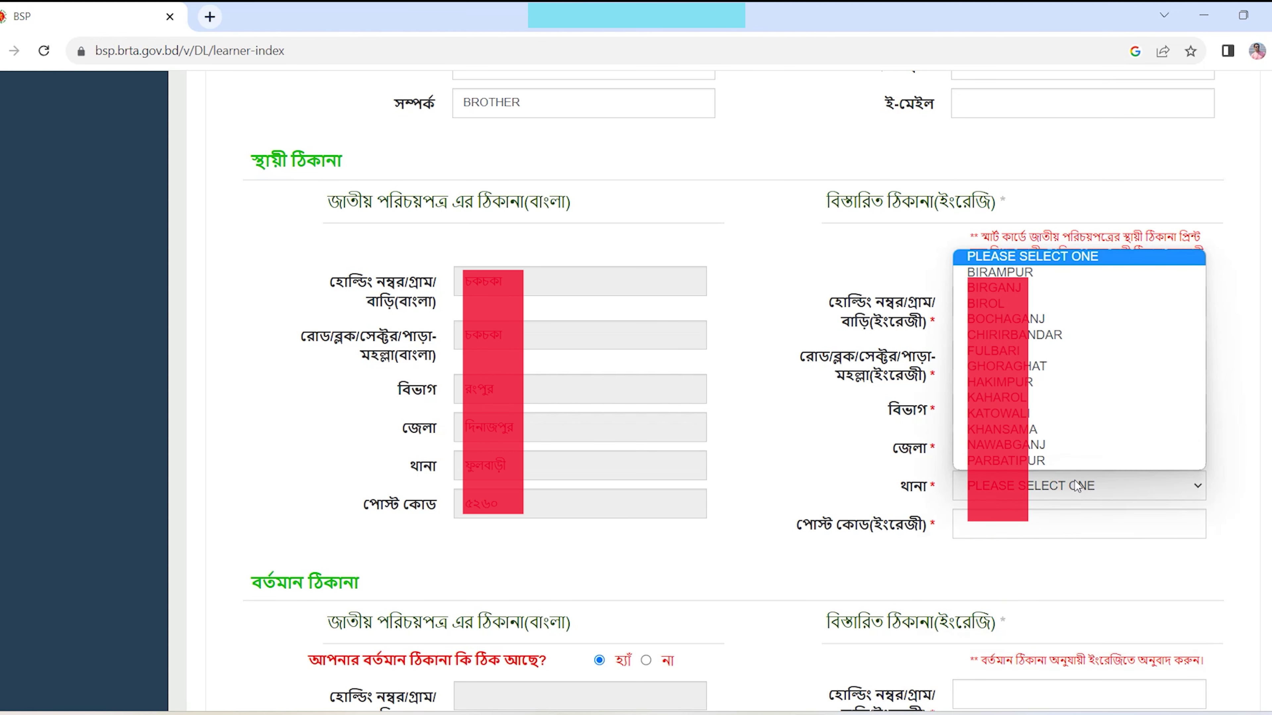
left_click(1011, 351)
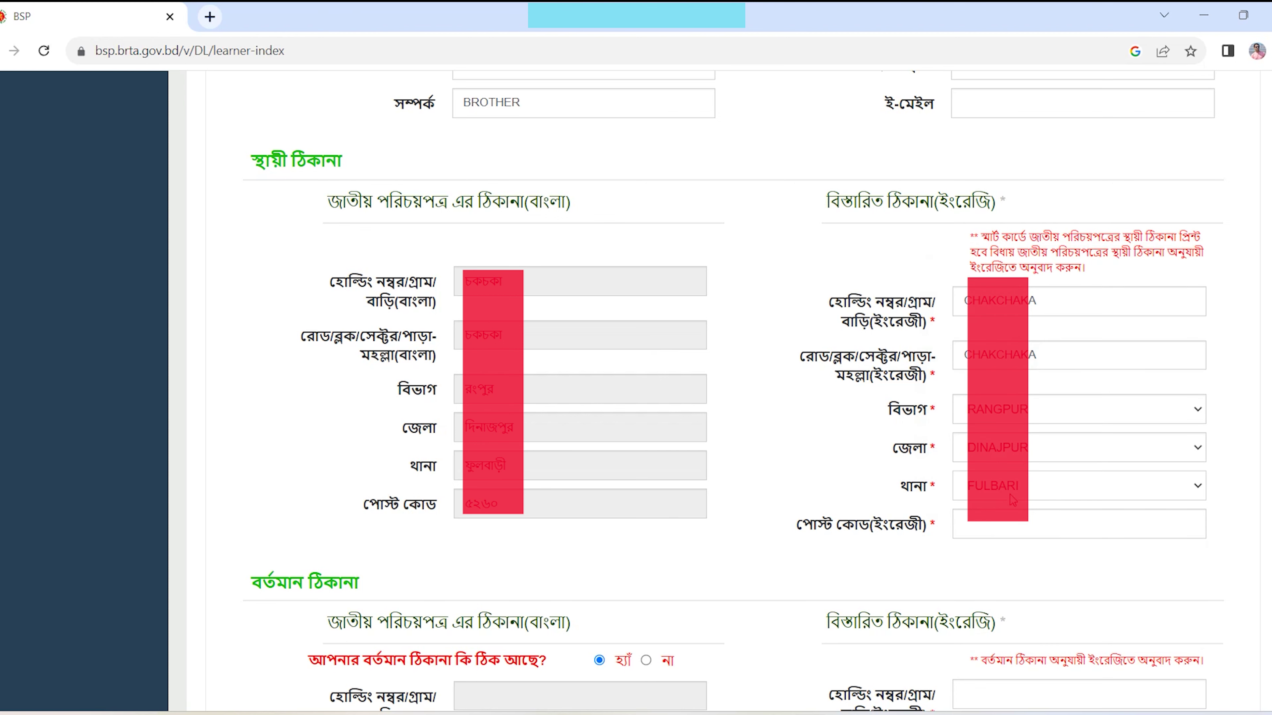
scroll(1009, 527, "down", 8)
left_click(646, 226)
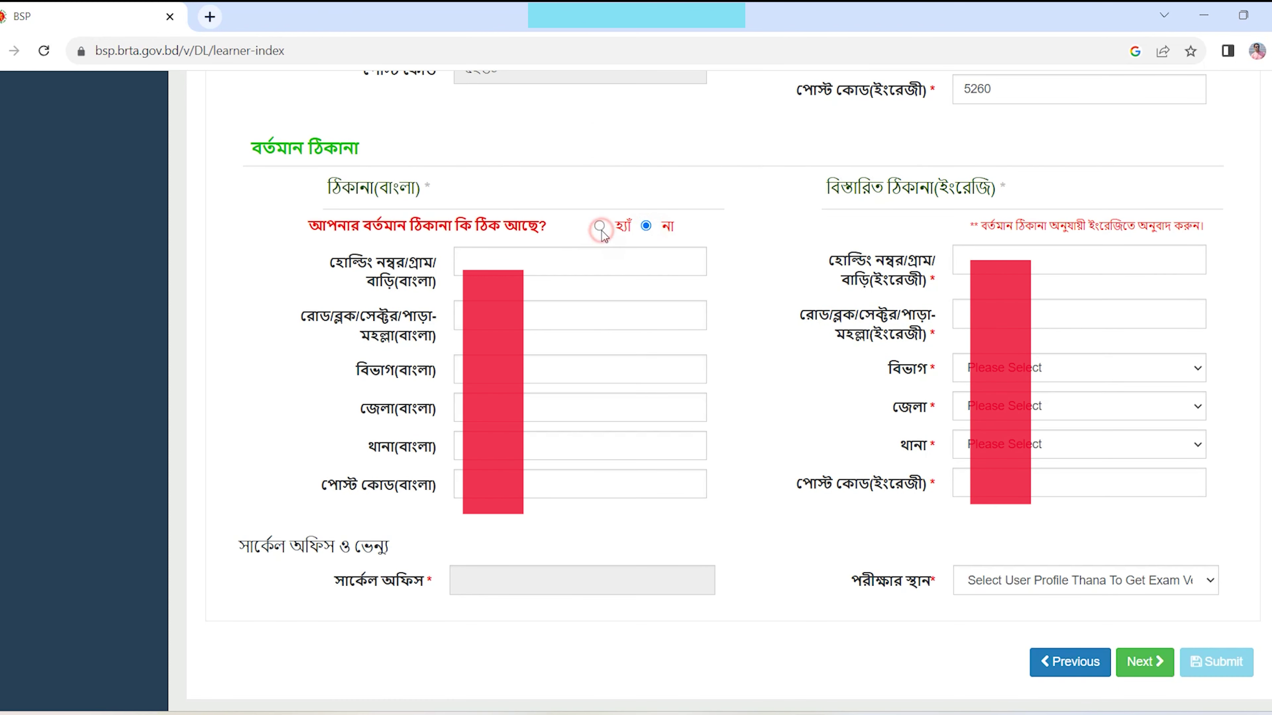
- Toggle the present-address option, finally keeping it the same as the NID address
left_click(646, 227)
left_click(598, 226)
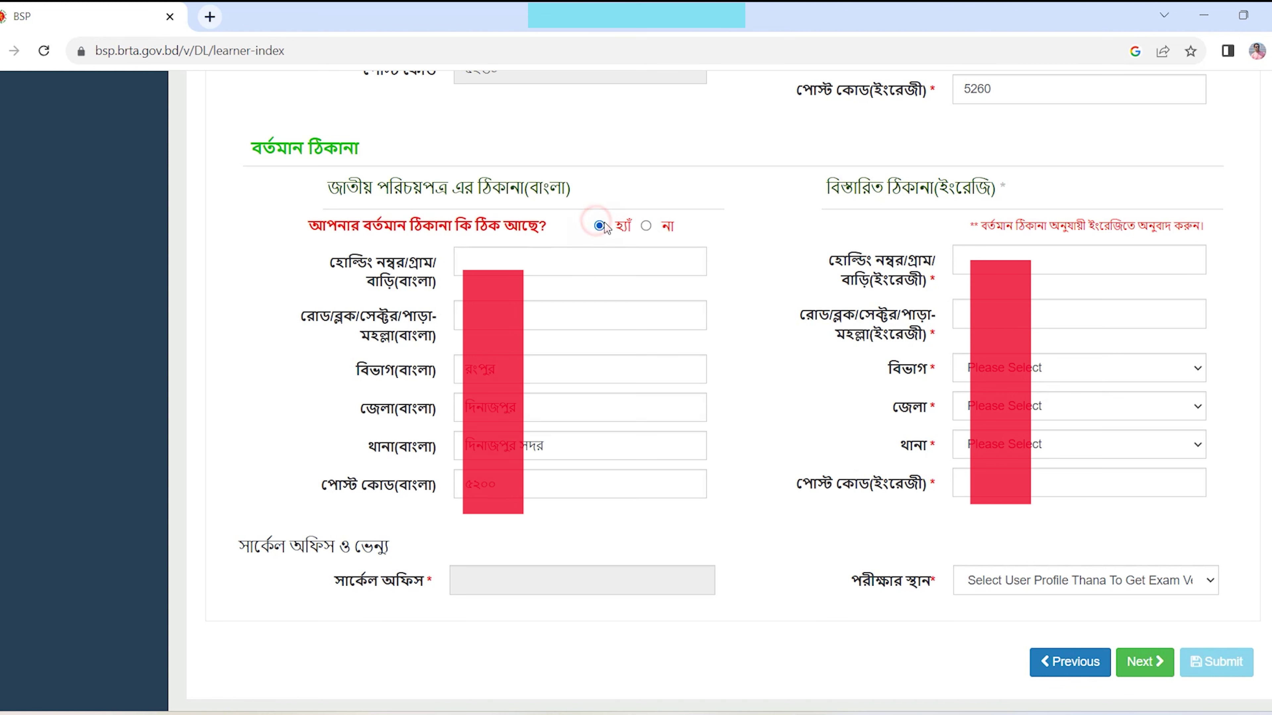
left_click(646, 226)
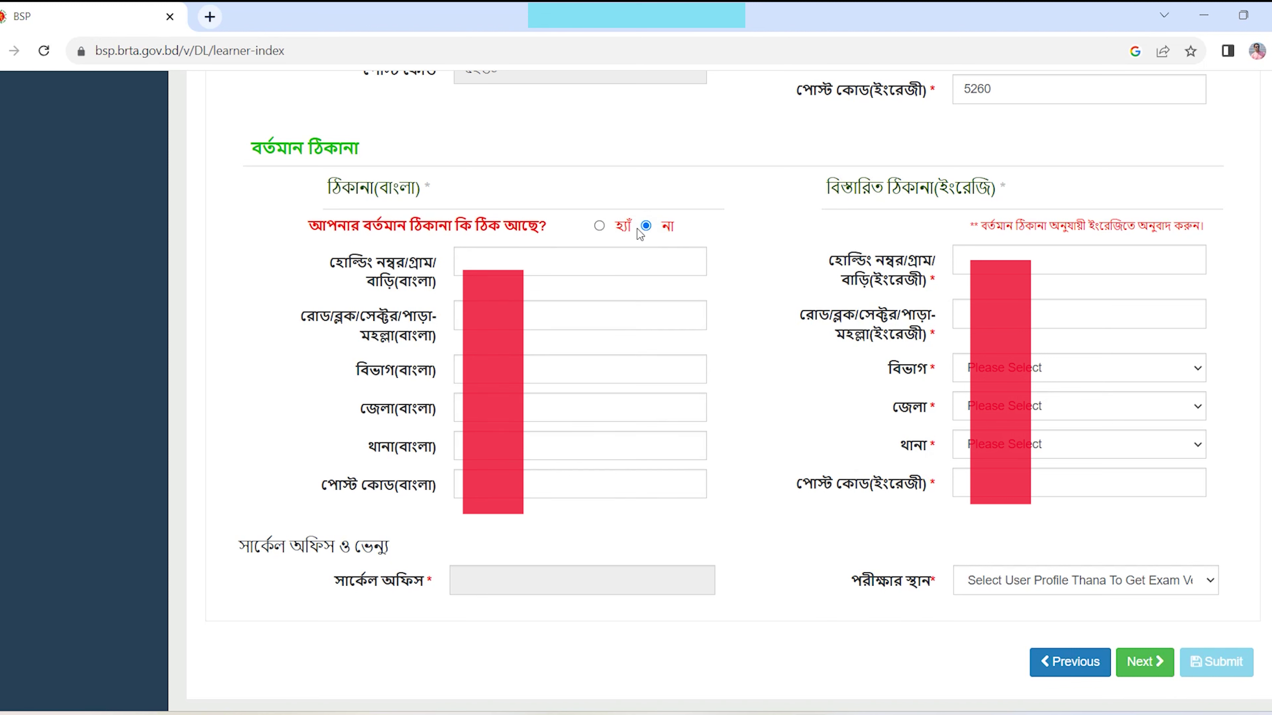
left_click(534, 265)
left_click(599, 226)
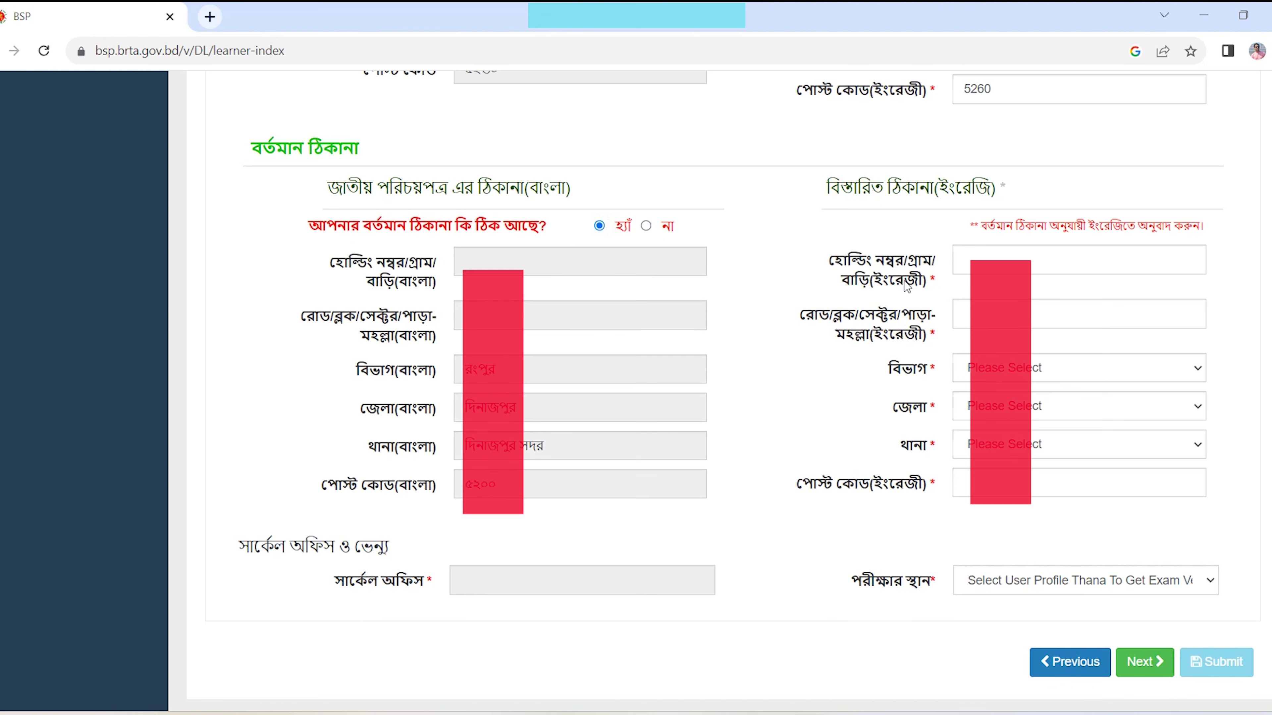
- Fill the English holding number and division, confirm circle office DINAJPUR and venue BRTA, and save
left_click(998, 267)
left_click(1106, 376)
left_click(1002, 496)
scroll(846, 500, "down", 3)
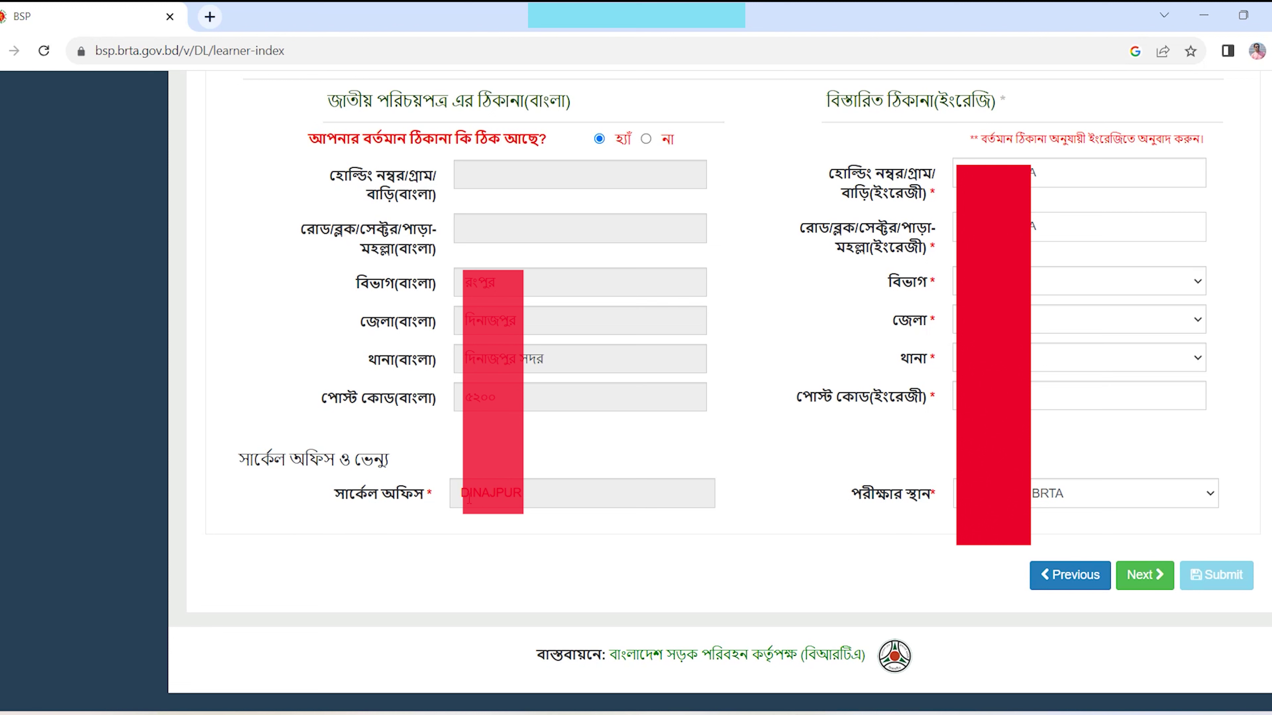
double_click(524, 490)
left_click_drag(243, 458, 405, 457)
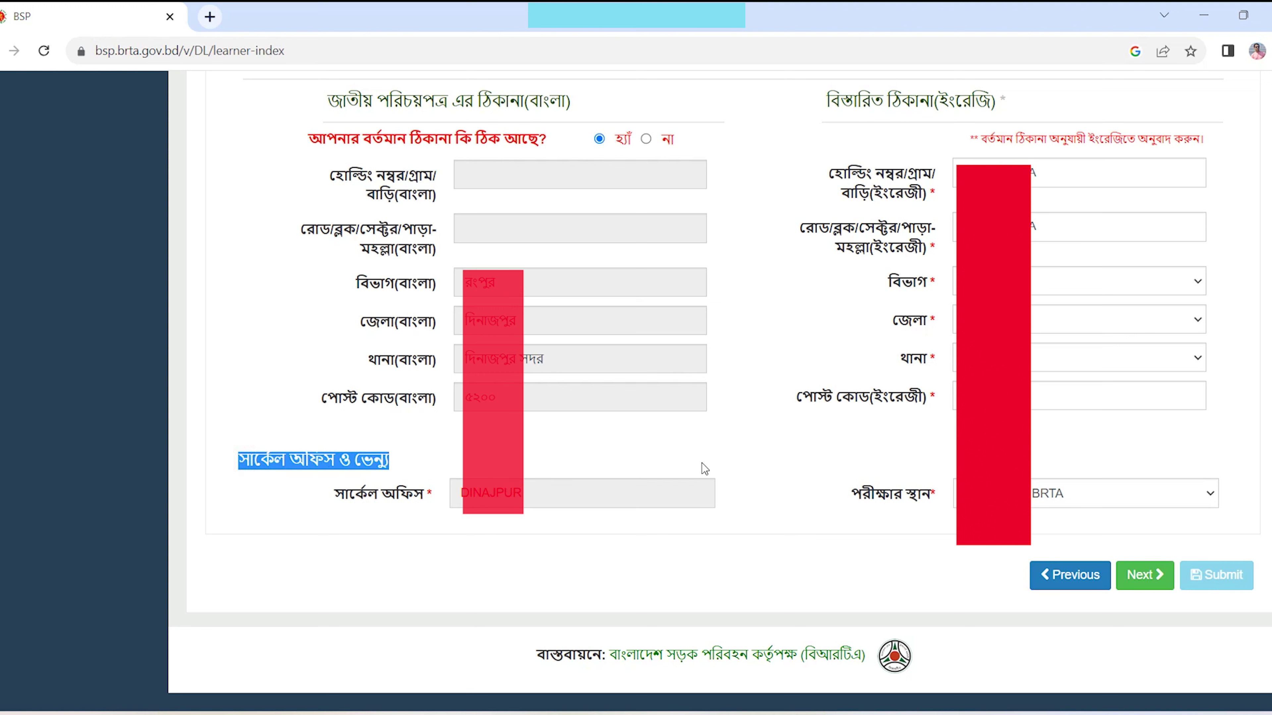
left_click(1140, 488)
left_click(1138, 490)
left_click(854, 494)
left_click_drag(872, 496, 941, 498)
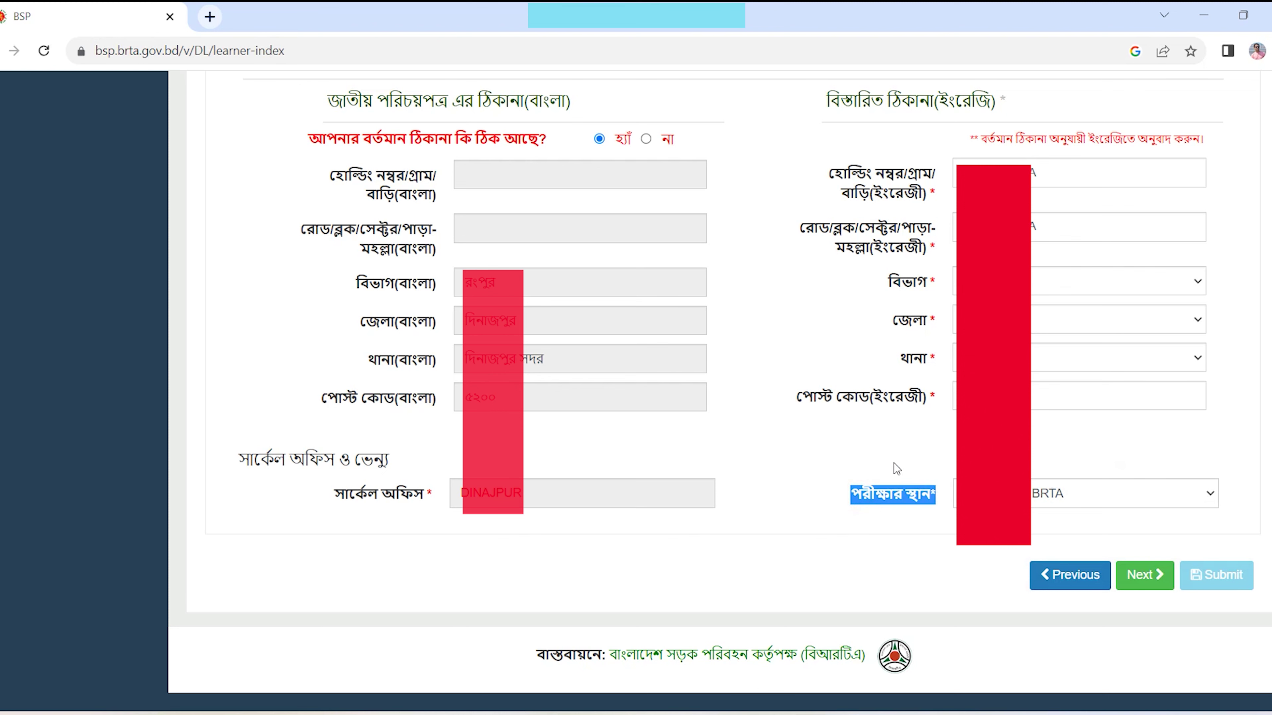
left_click(1151, 581)
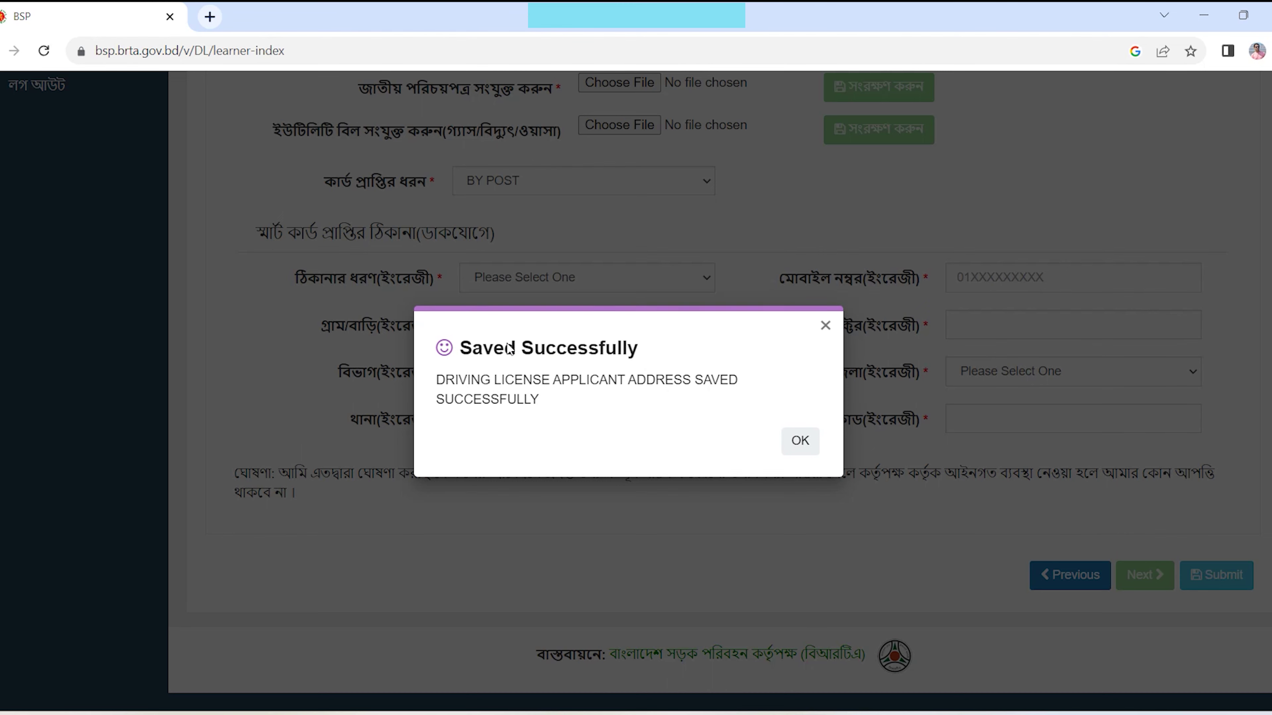
- Attach the BRTA Medical Certificate Form file, which is rejected for size, and open a new tab
left_click(813, 442)
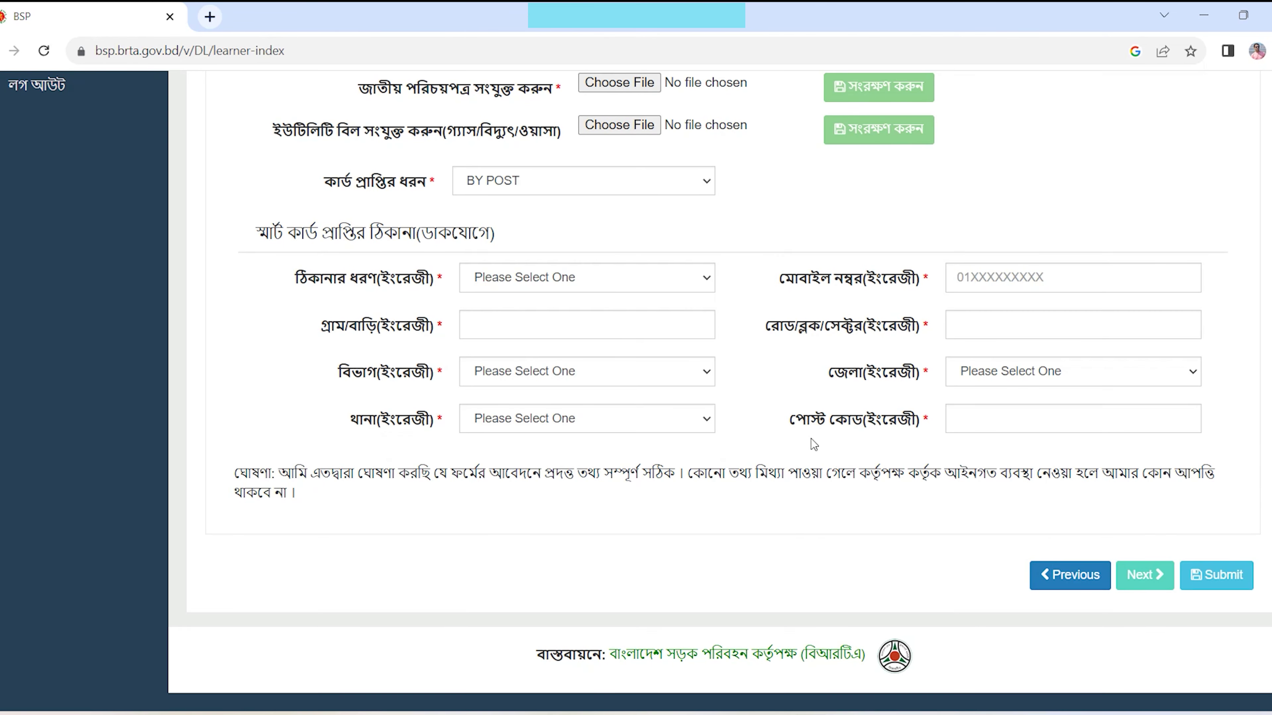
scroll(810, 439, "up", 5)
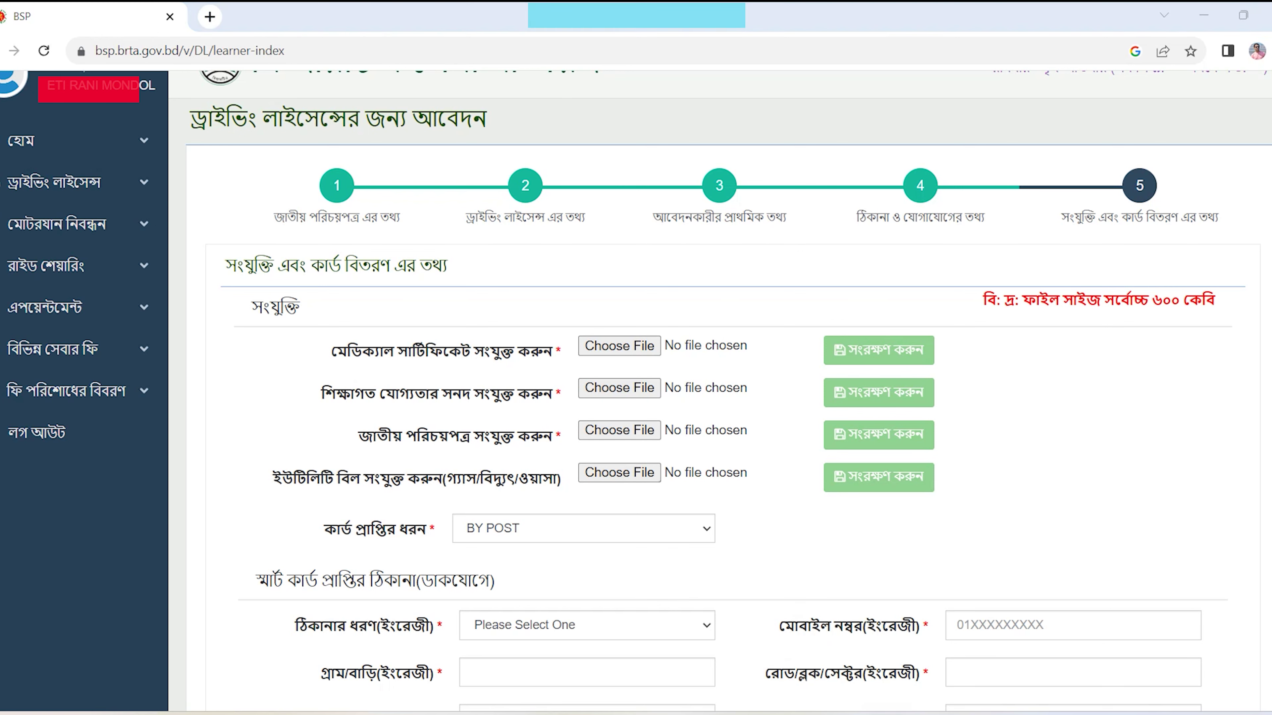
key("alt+Tab")
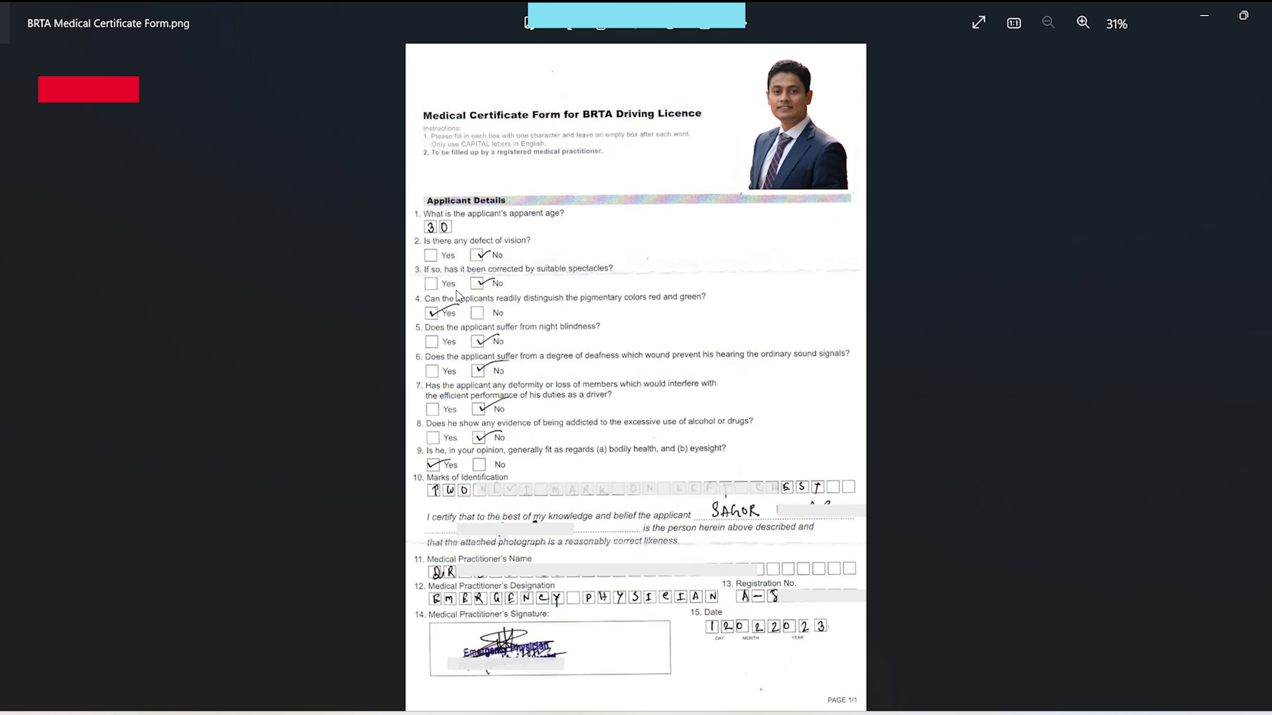
left_click(638, 352)
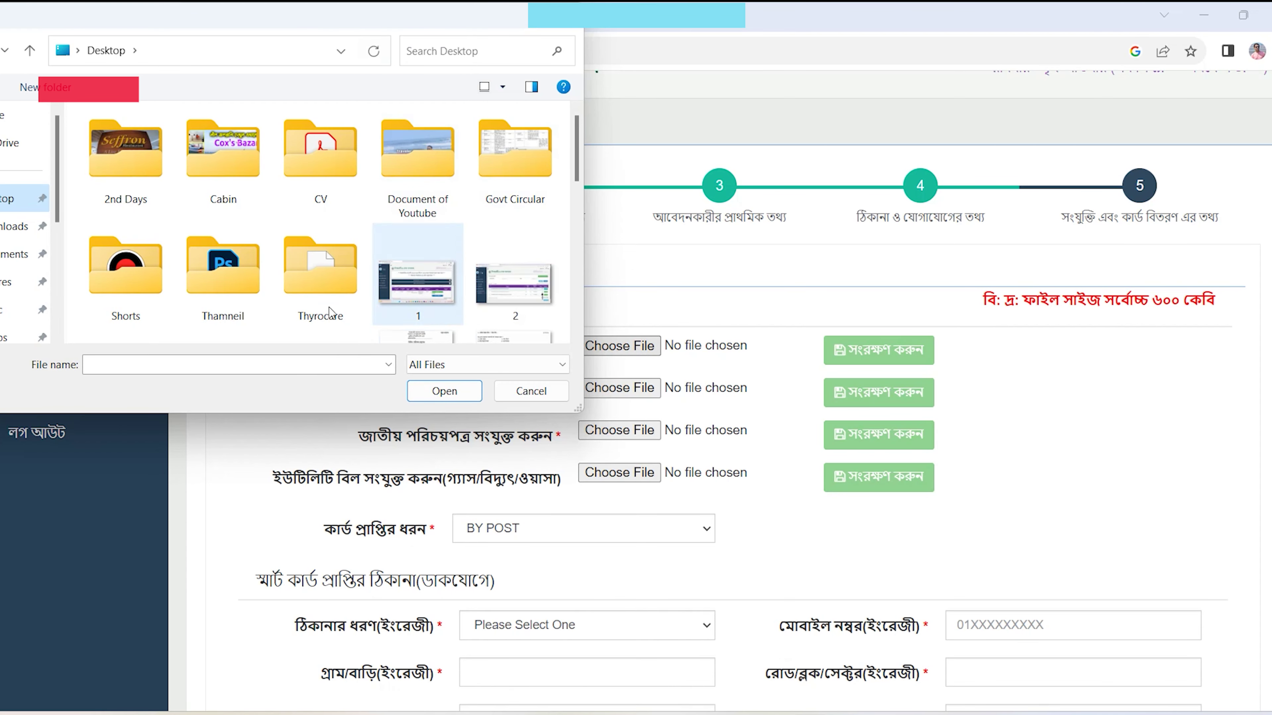
scroll(353, 286, "down", 5)
left_click(515, 150)
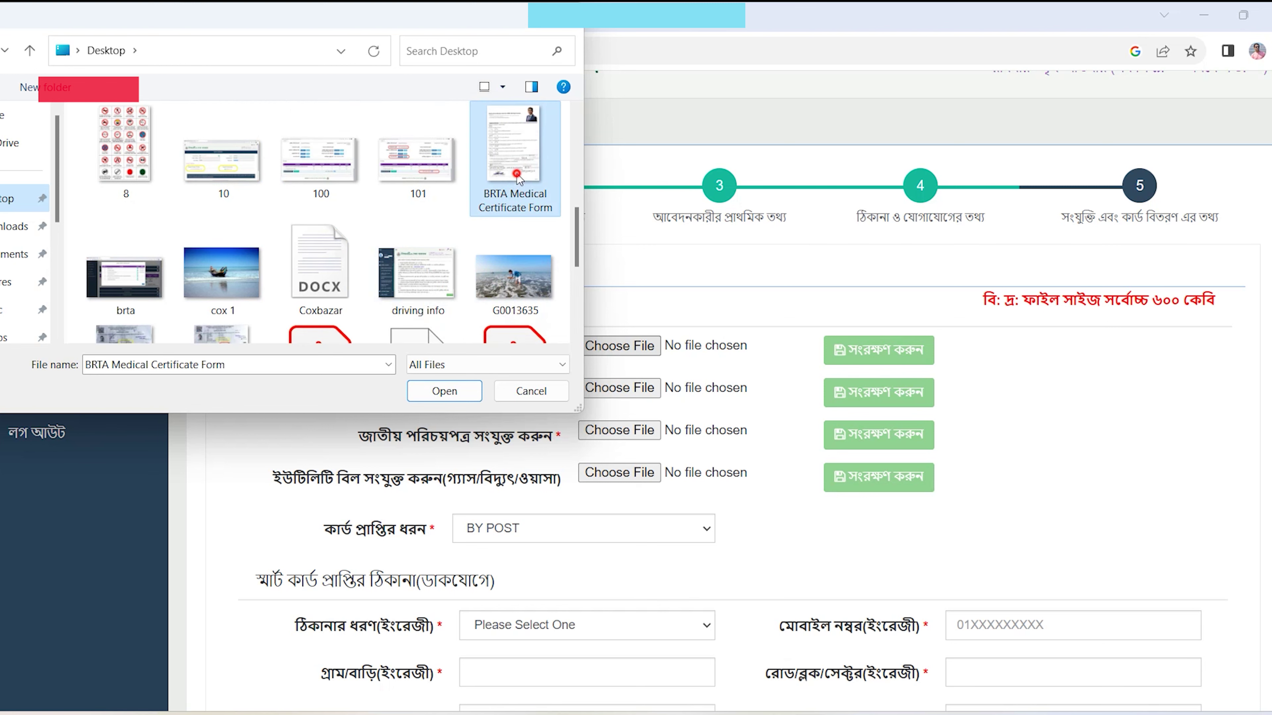
left_click(461, 393)
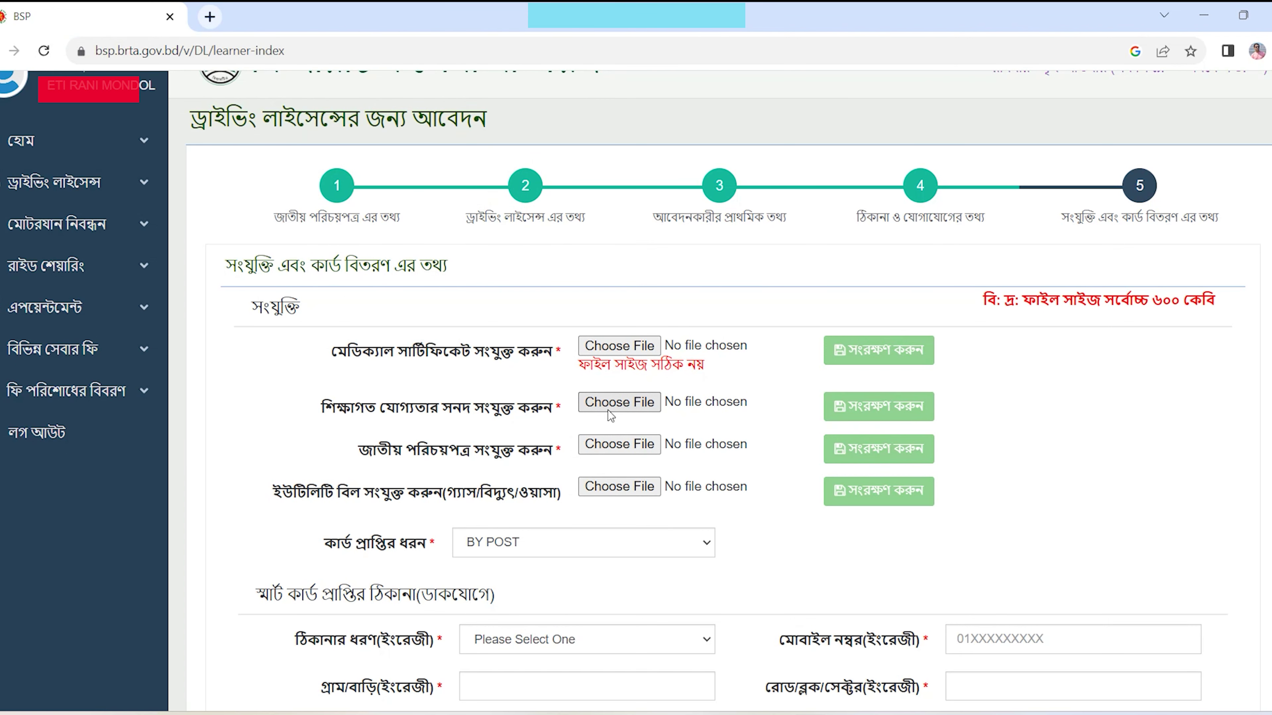
key("ctrl+t")
left_click(472, 371)
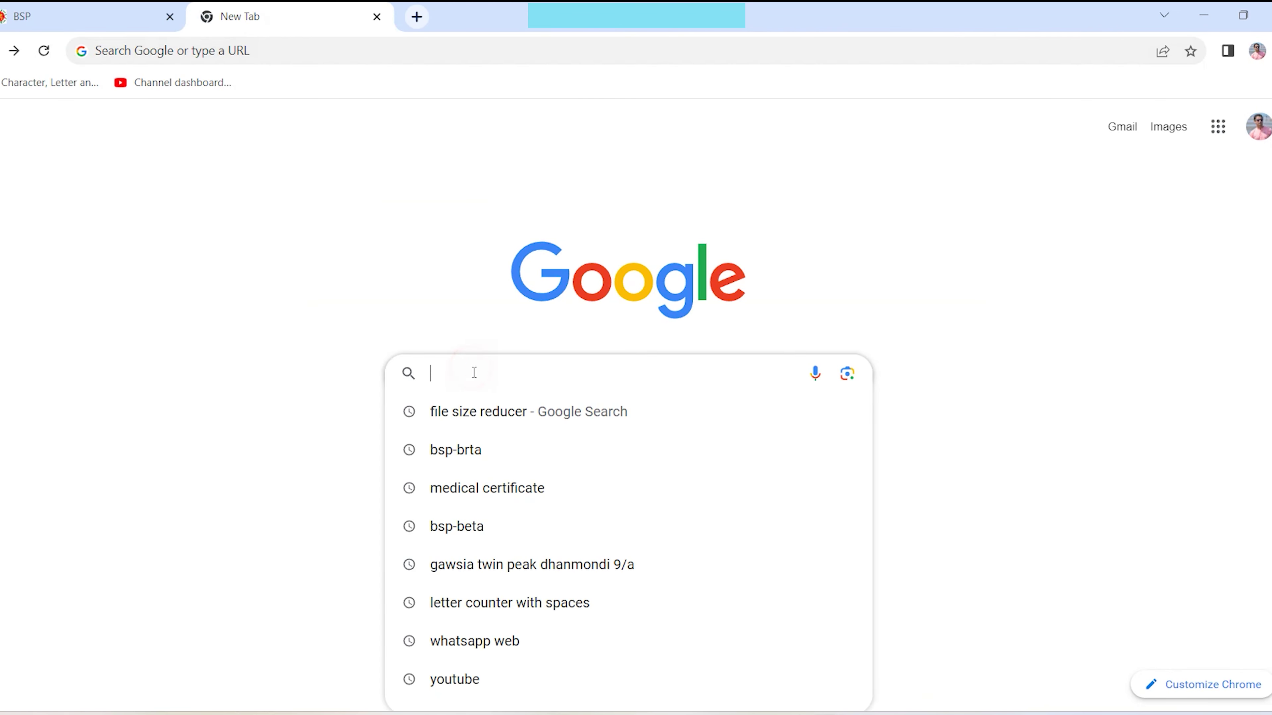
- Search for 'file size reducer' and open Compress2Go's image compressor
left_click(471, 423)
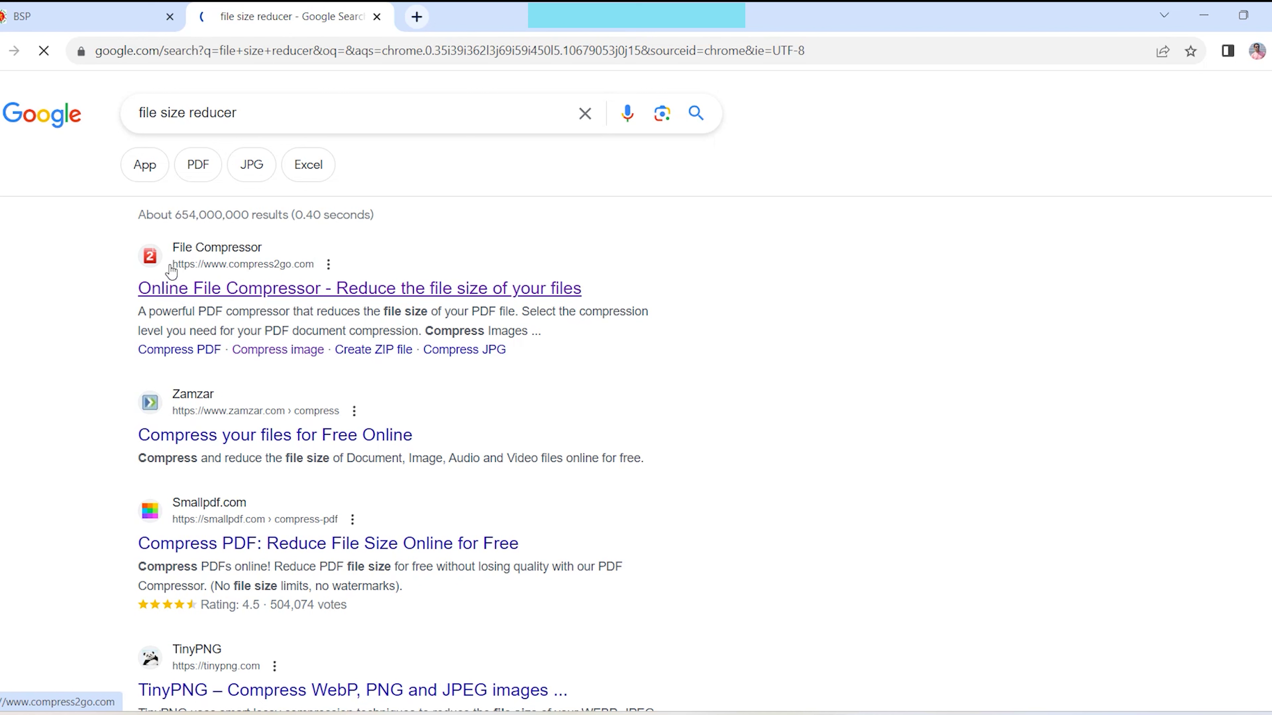
left_click(211, 289)
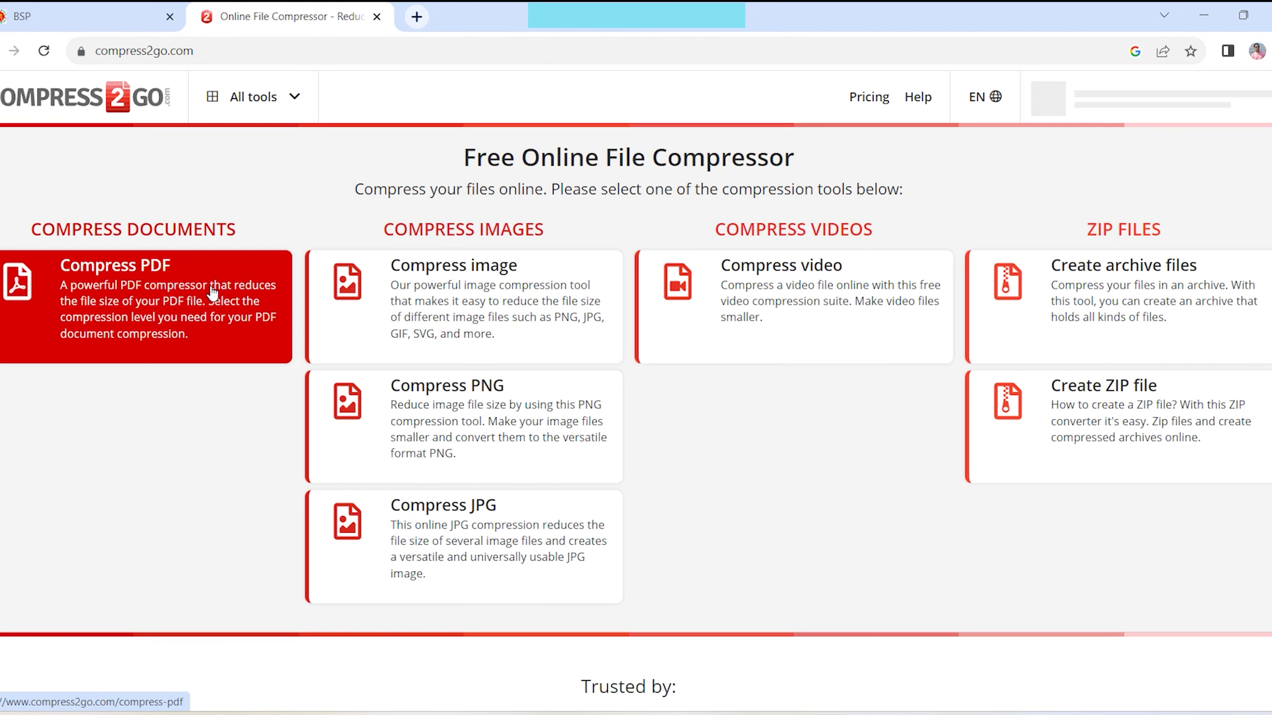
left_click(457, 295)
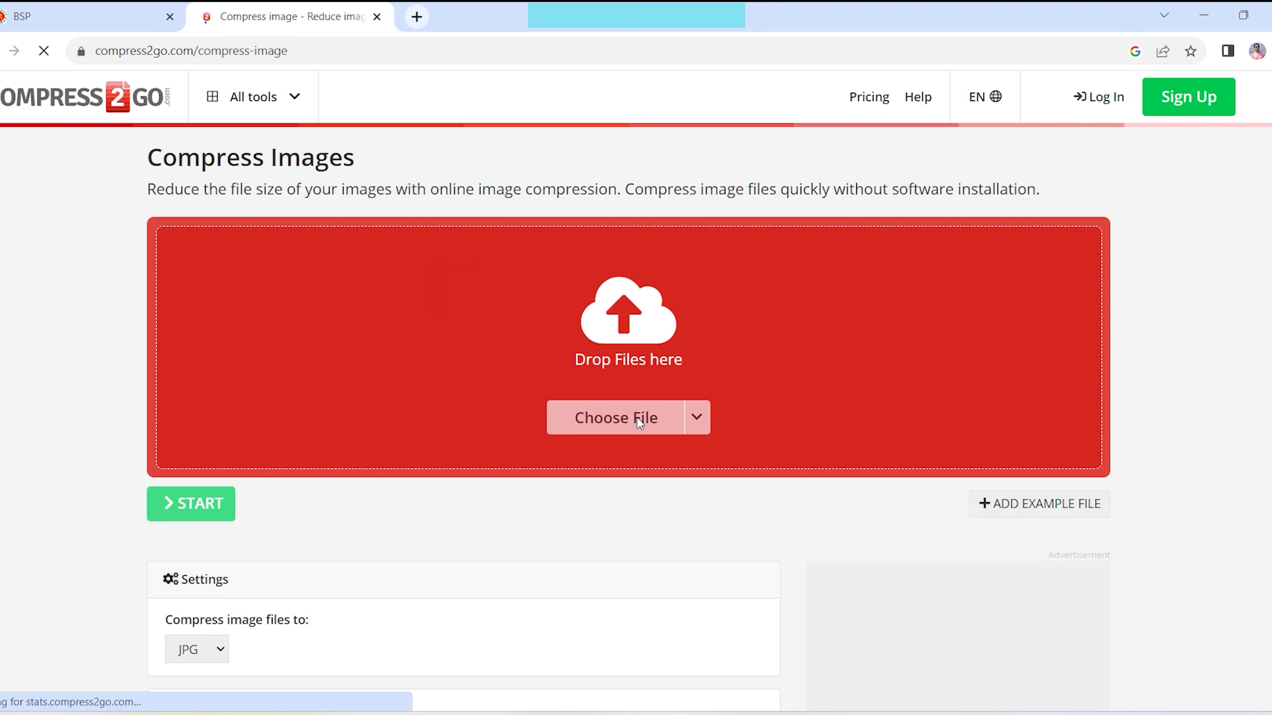
- Upload MBA Certificate.jpg, choose Smallest File compression, and start compressing
left_click(650, 422)
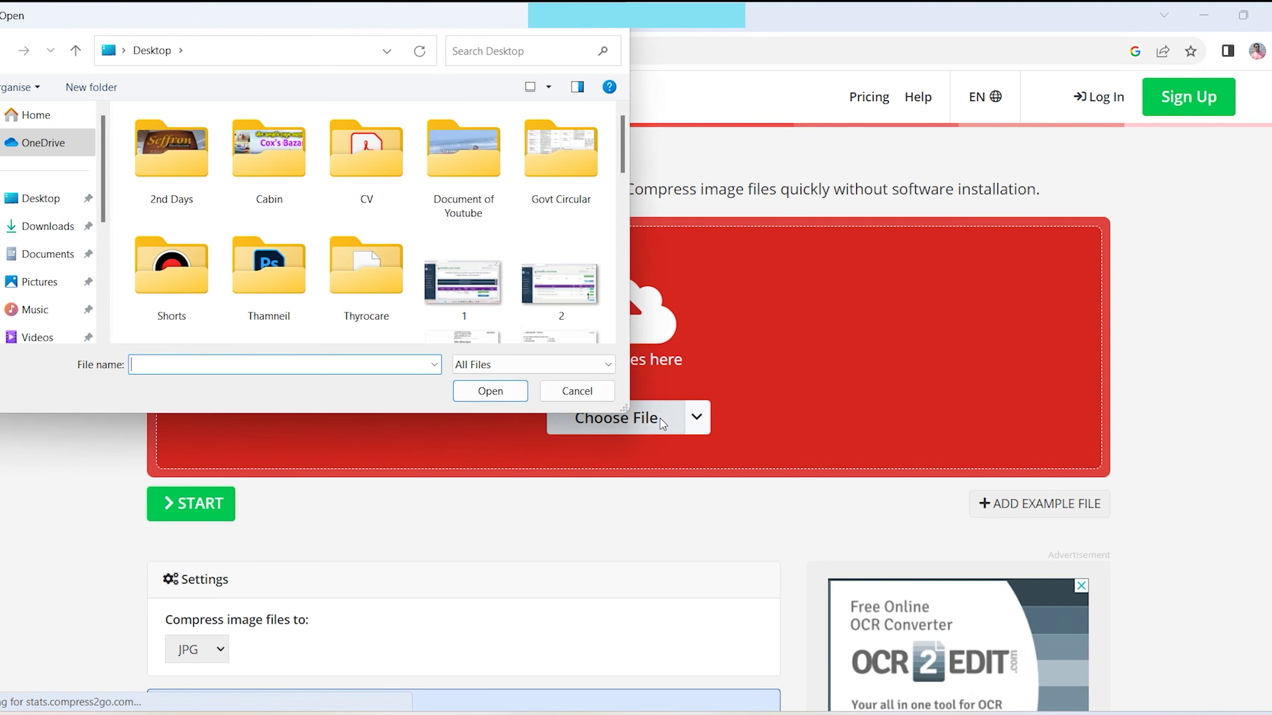
scroll(474, 176, "down", 6)
left_click(474, 177)
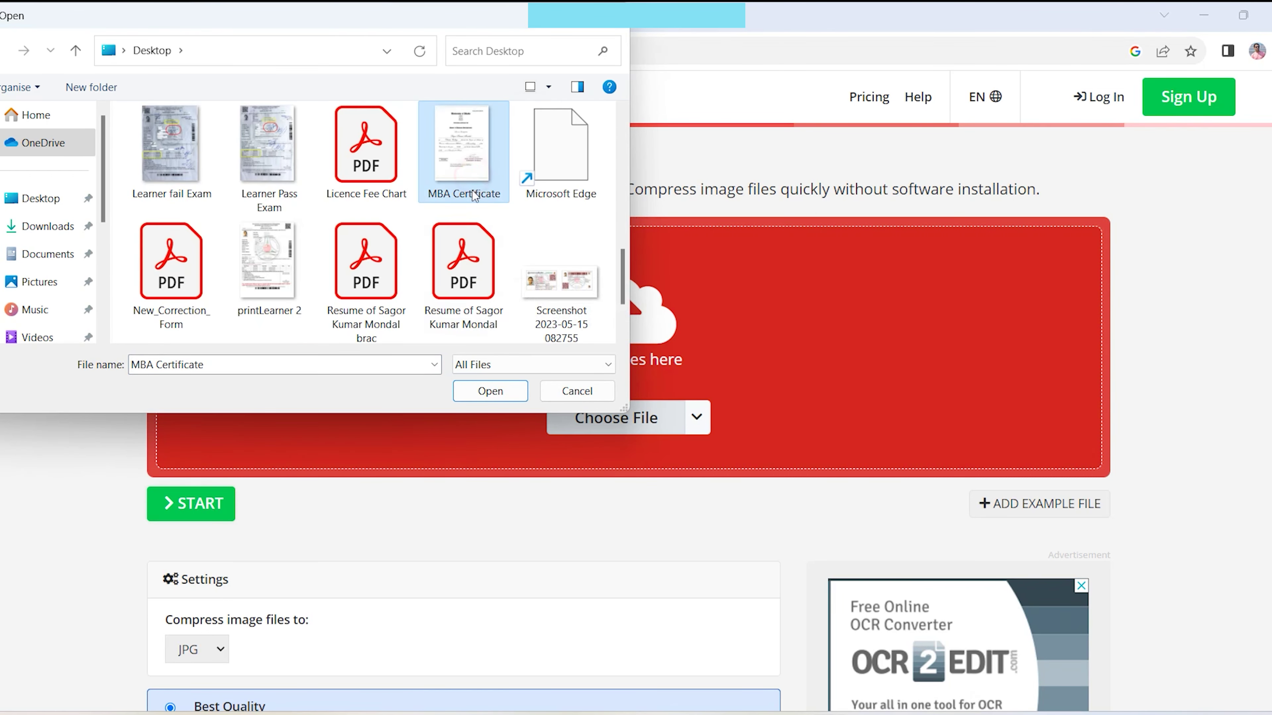
left_click(489, 391)
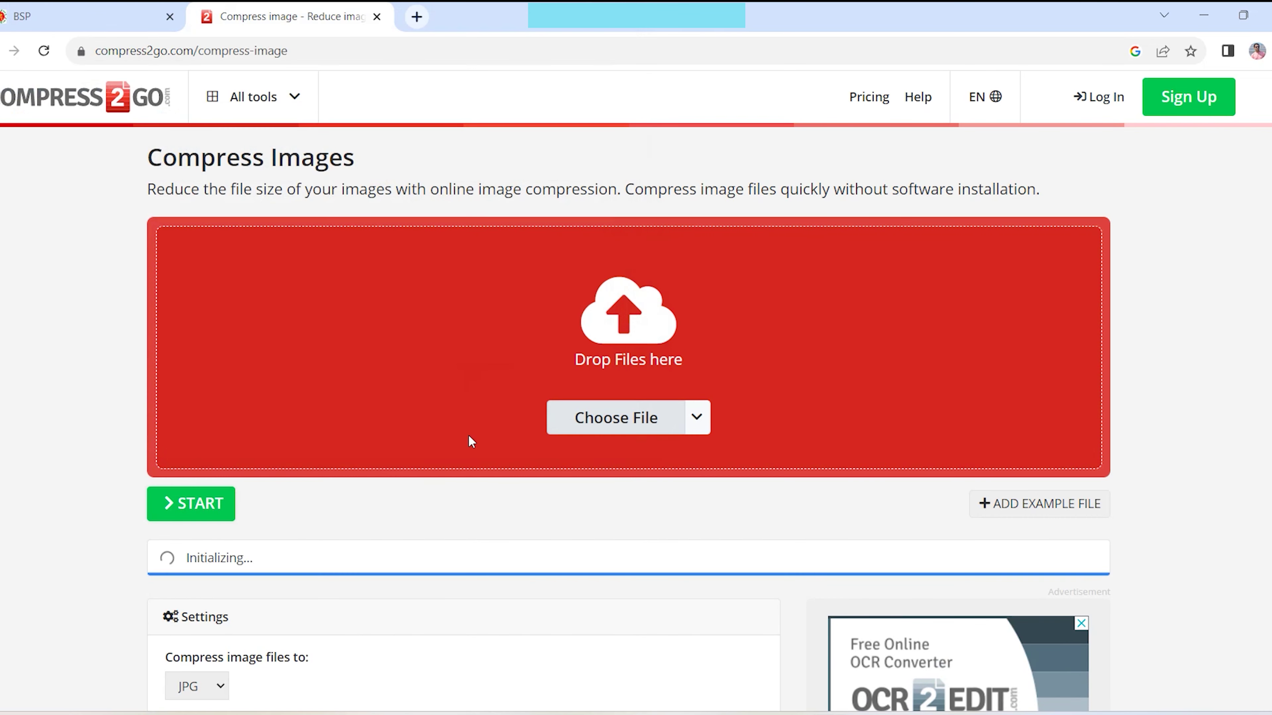
scroll(321, 461, "down", 3)
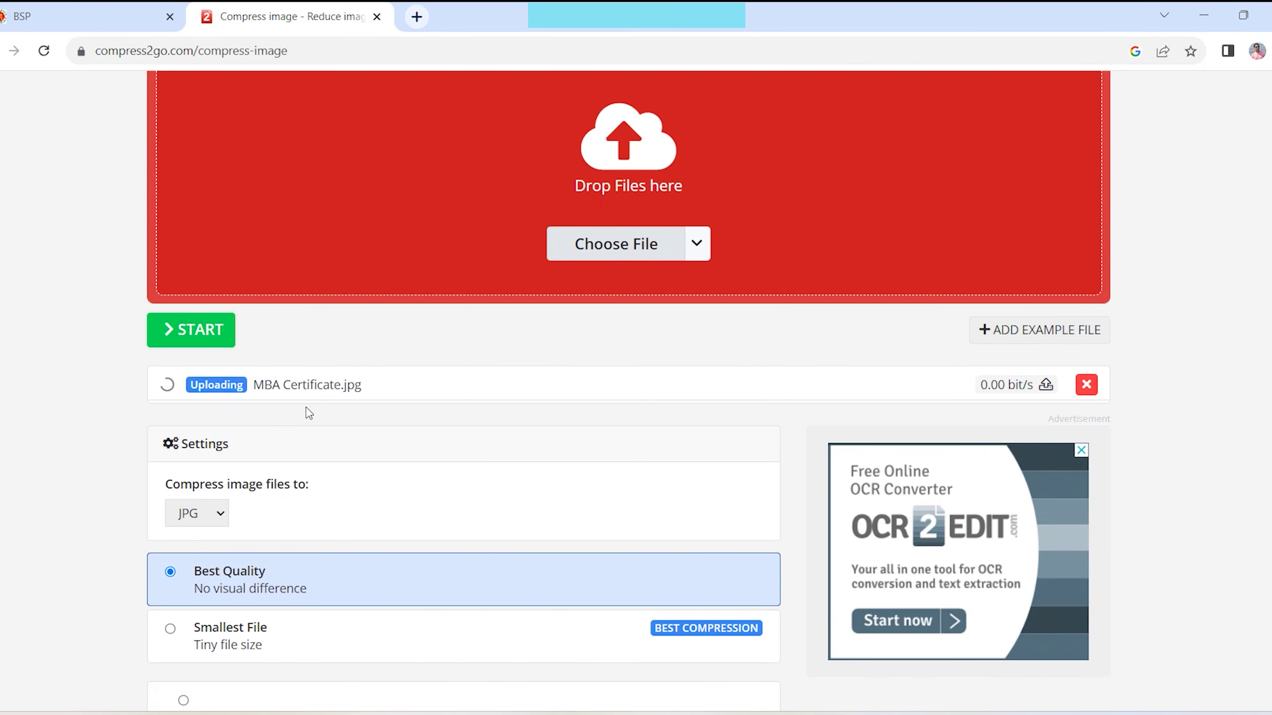
scroll(318, 408, "down", 5)
left_click(746, 364)
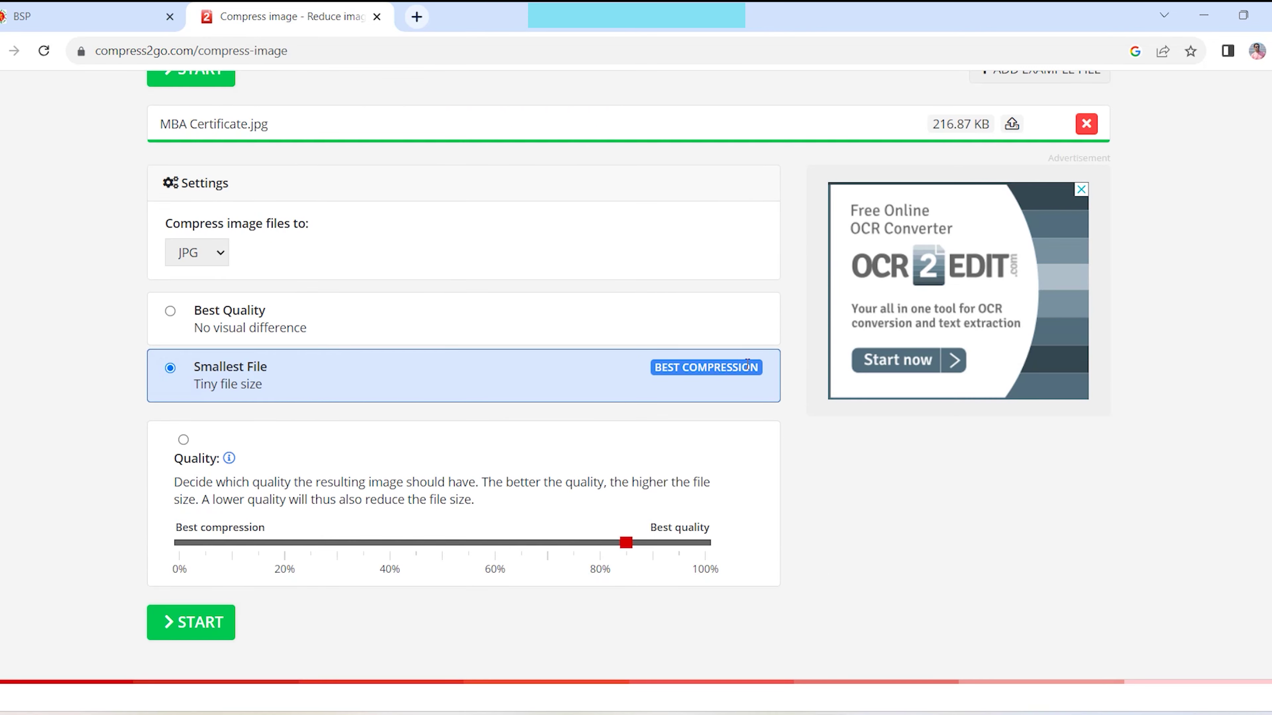
left_click(214, 632)
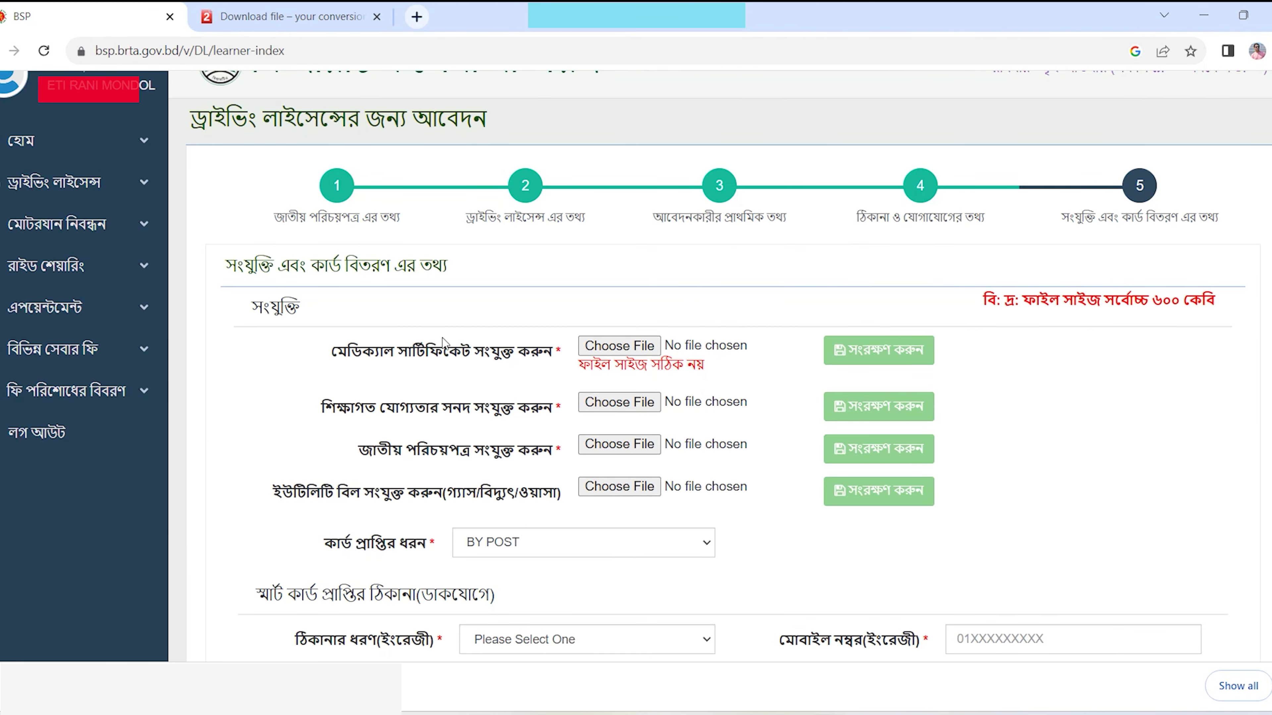
- Attach BRTA Medical Certificate Form (1).jpg from Downloads as the medical certificate and save it
left_click(623, 348)
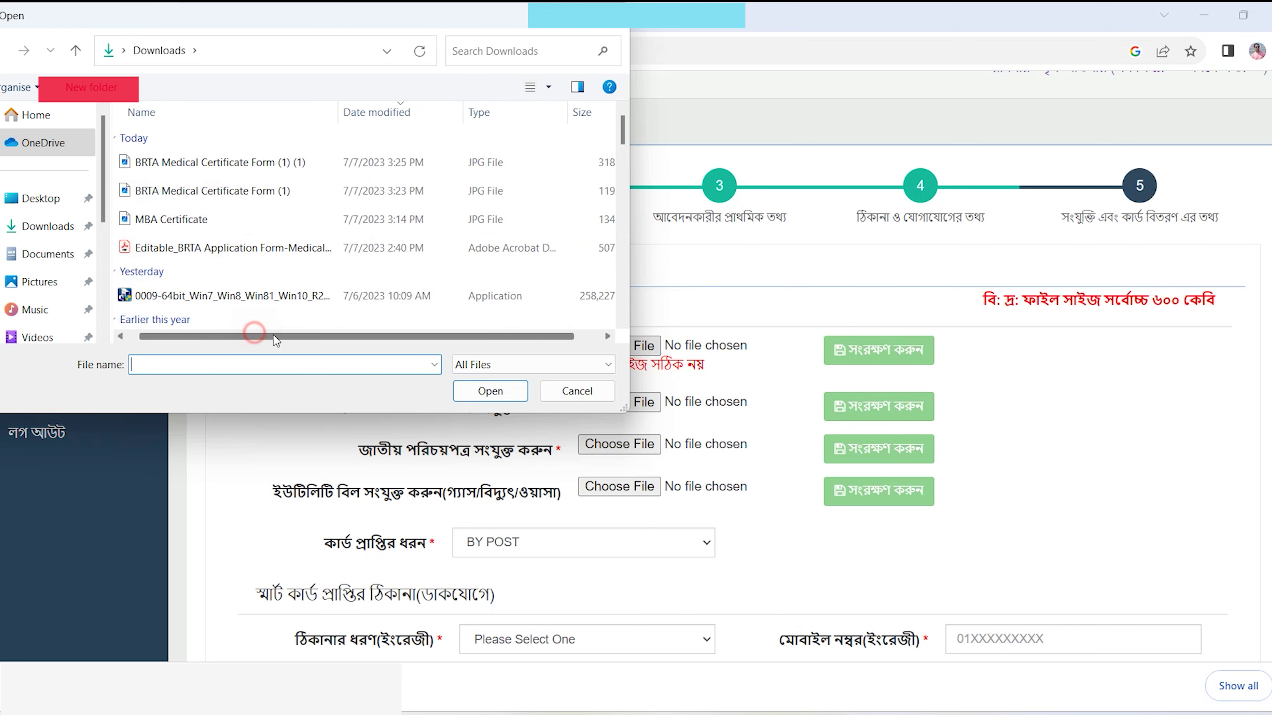
left_click_drag(273, 335, 353, 335)
double_click(250, 191)
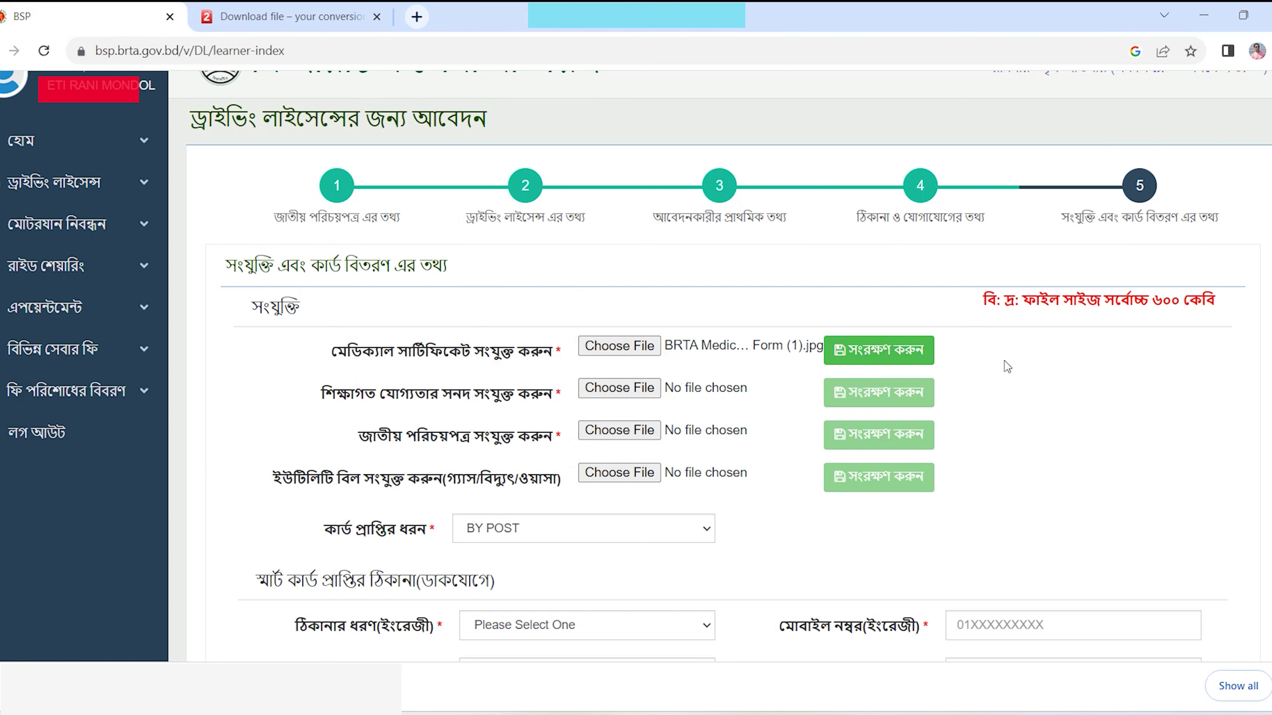
left_click(894, 357)
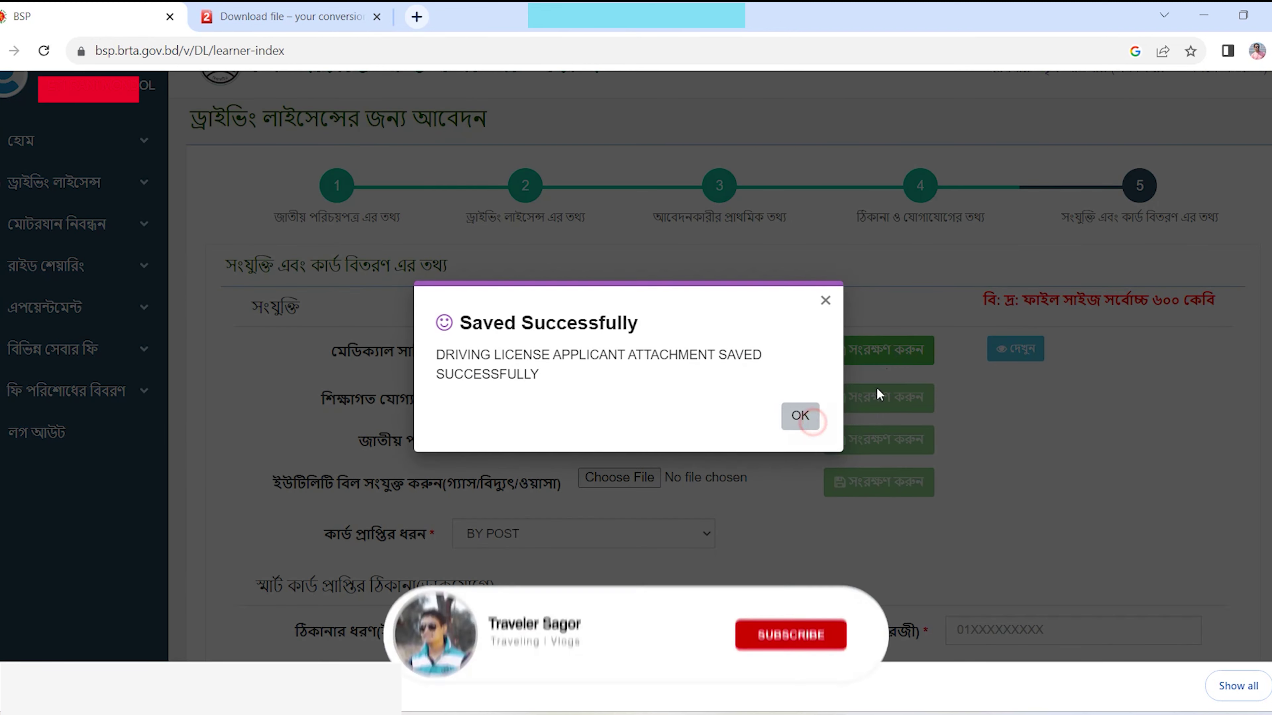
left_click(800, 415)
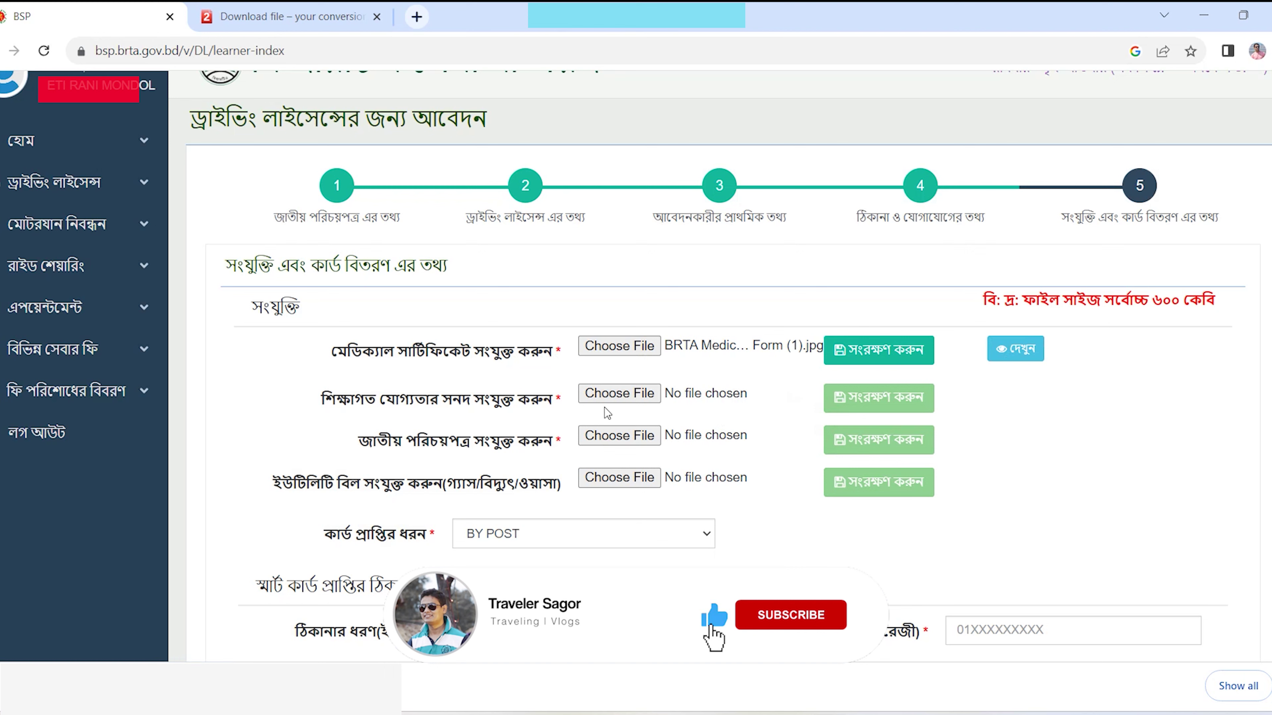
- Attach MBA Certificate.jpg as the educational qualification document and save it
left_click(616, 400)
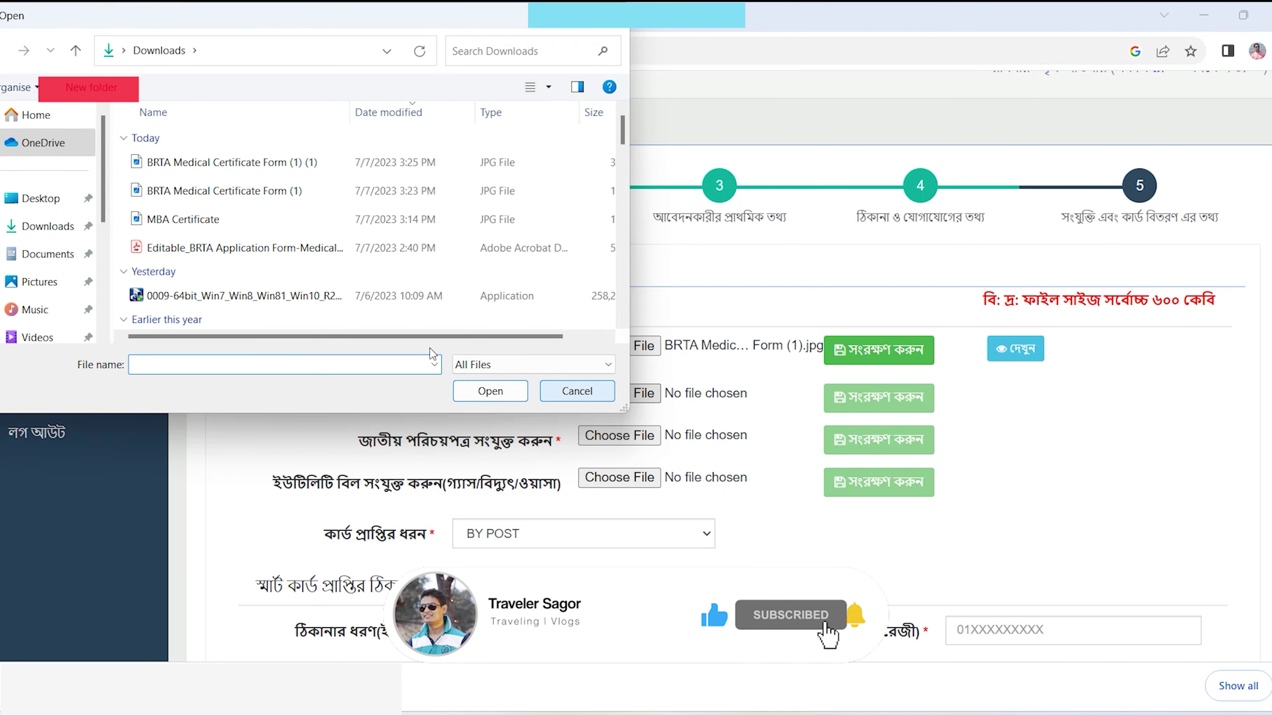
left_click(244, 224)
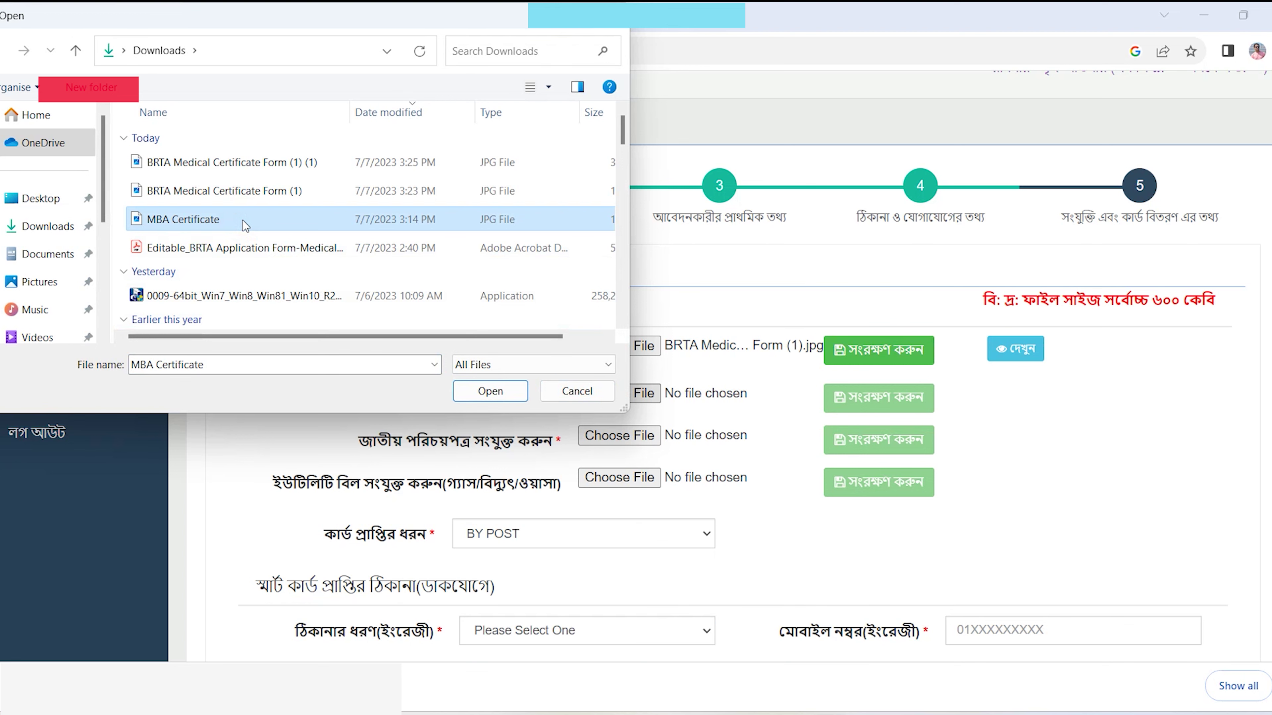
left_click(242, 222)
left_click(489, 393)
left_click(919, 401)
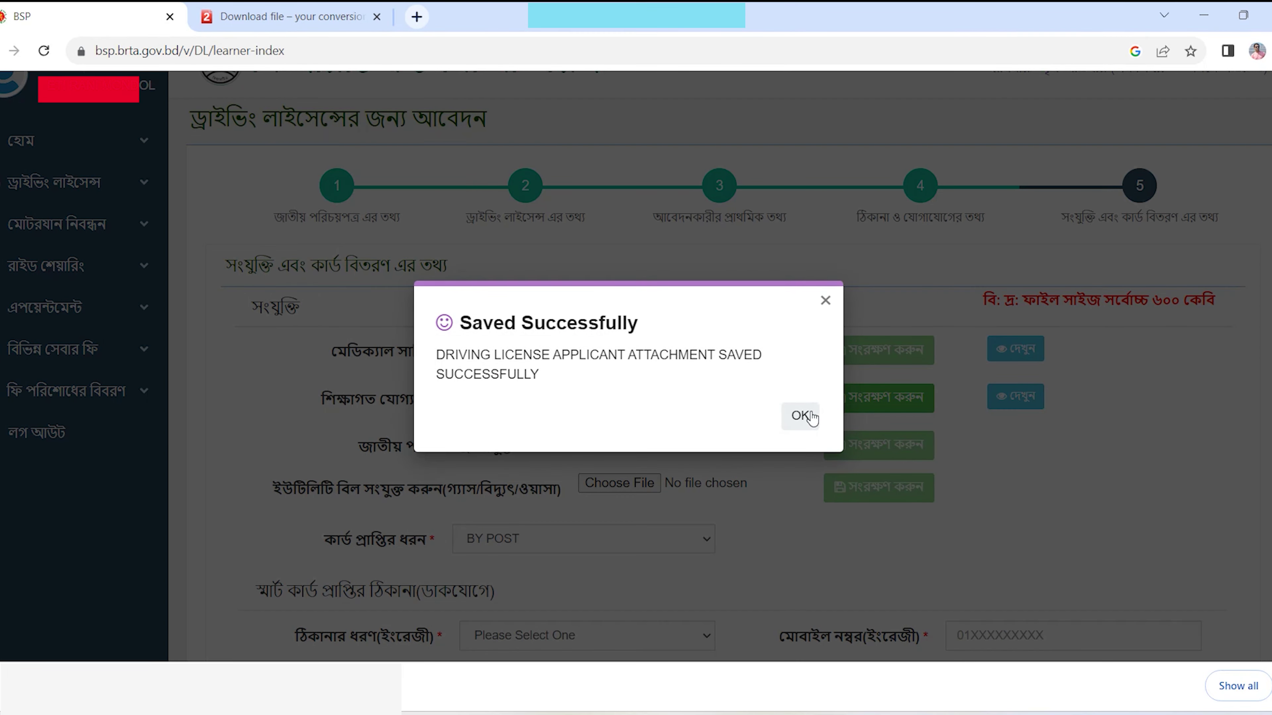
left_click(799, 415)
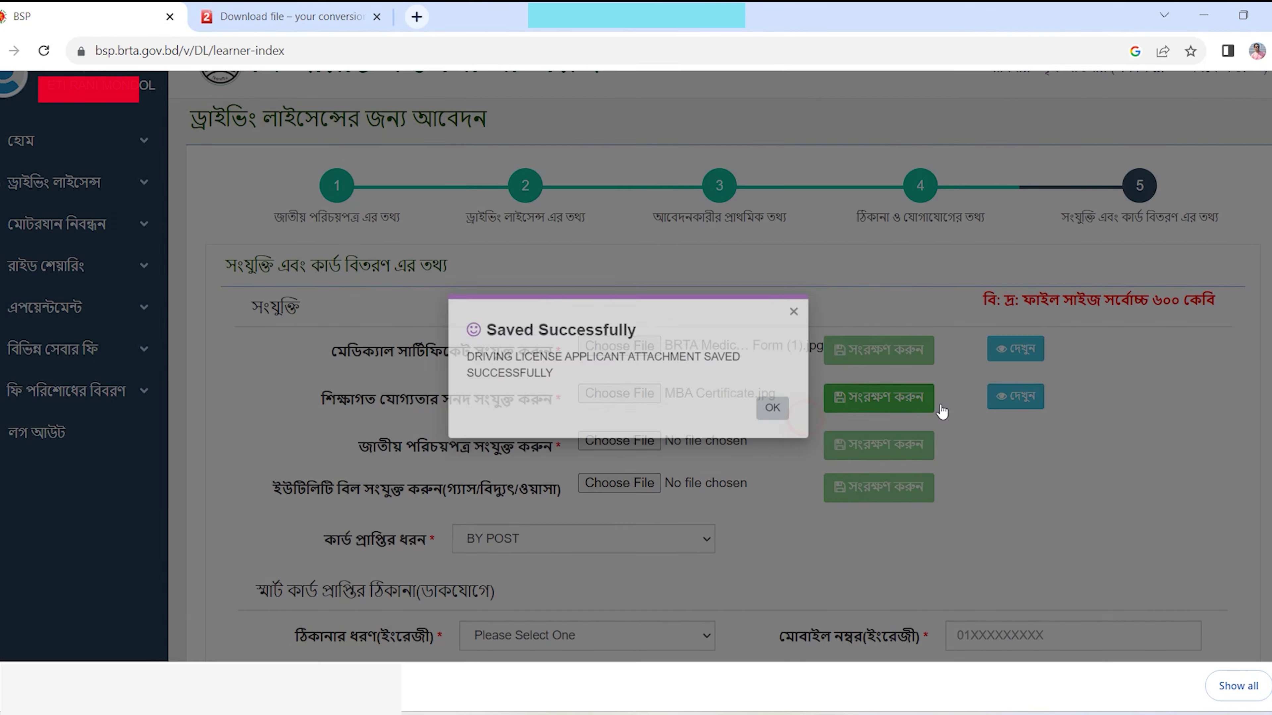
- Preview the attached MBA certificate, then close the preview
left_click(1015, 397)
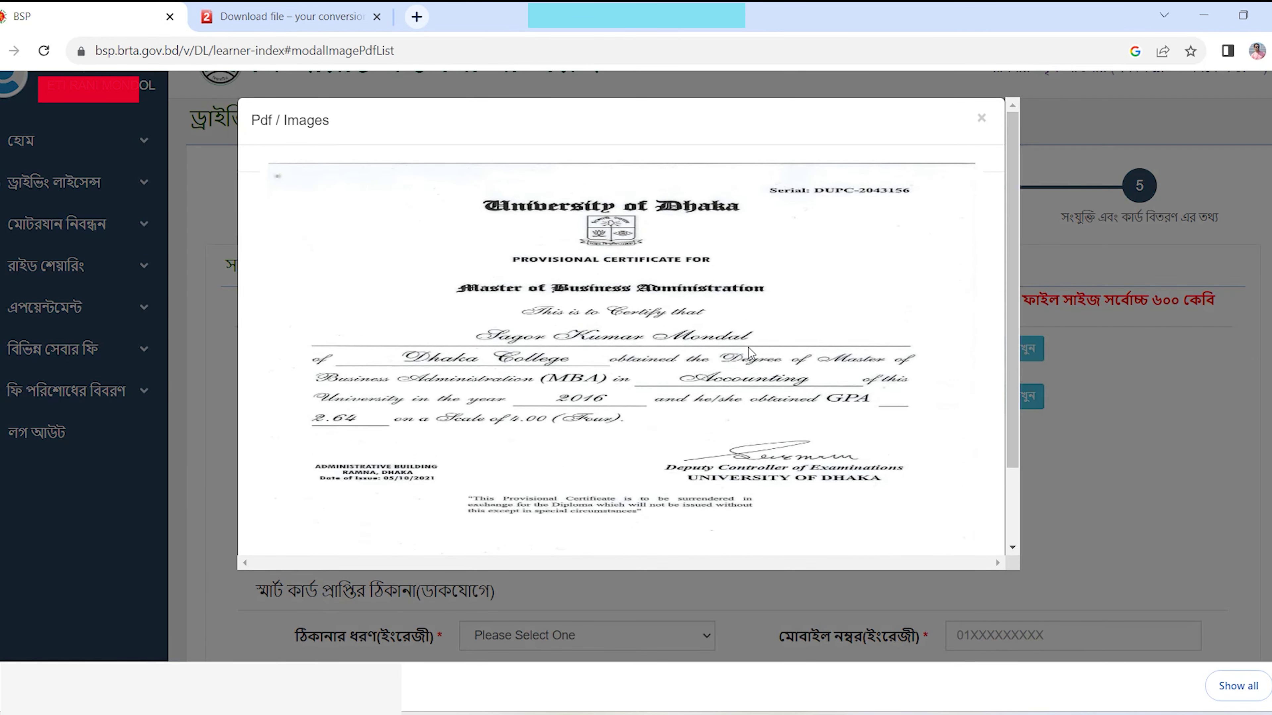
left_click(981, 118)
scroll(701, 325, "down", 2)
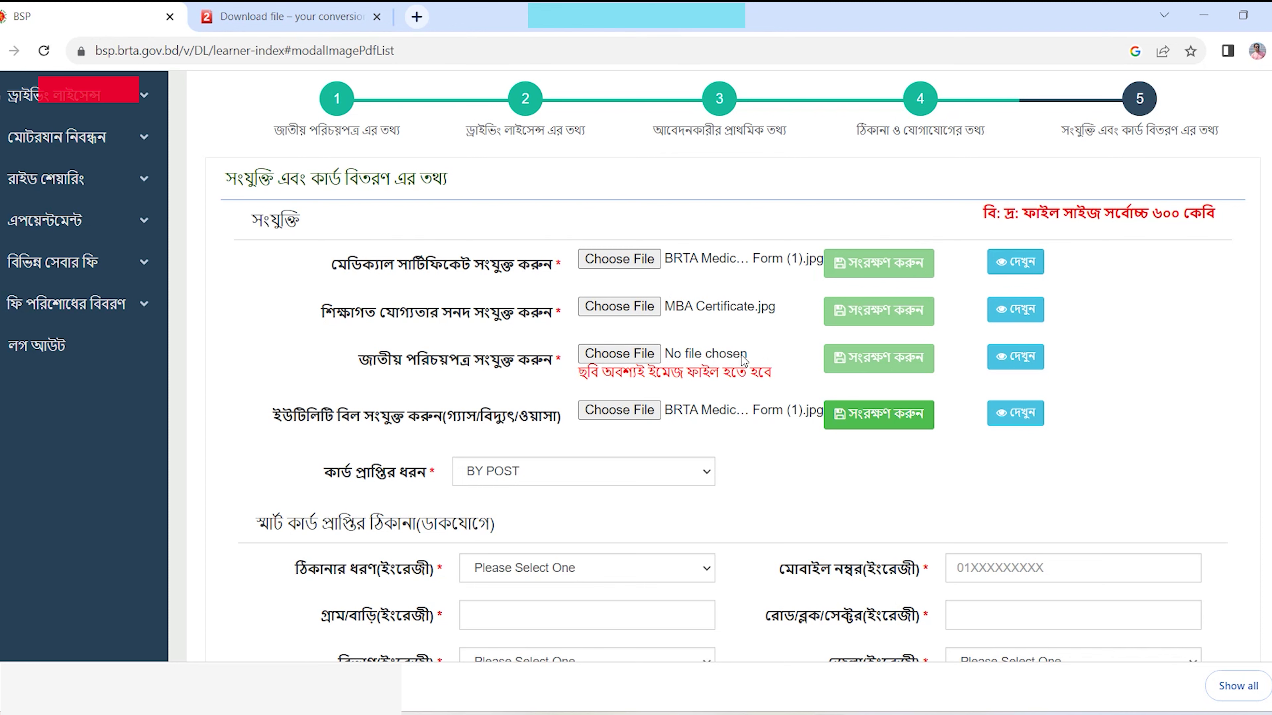
- Review the MBA certificate and medical certificate previews, closing each
left_click(1014, 309)
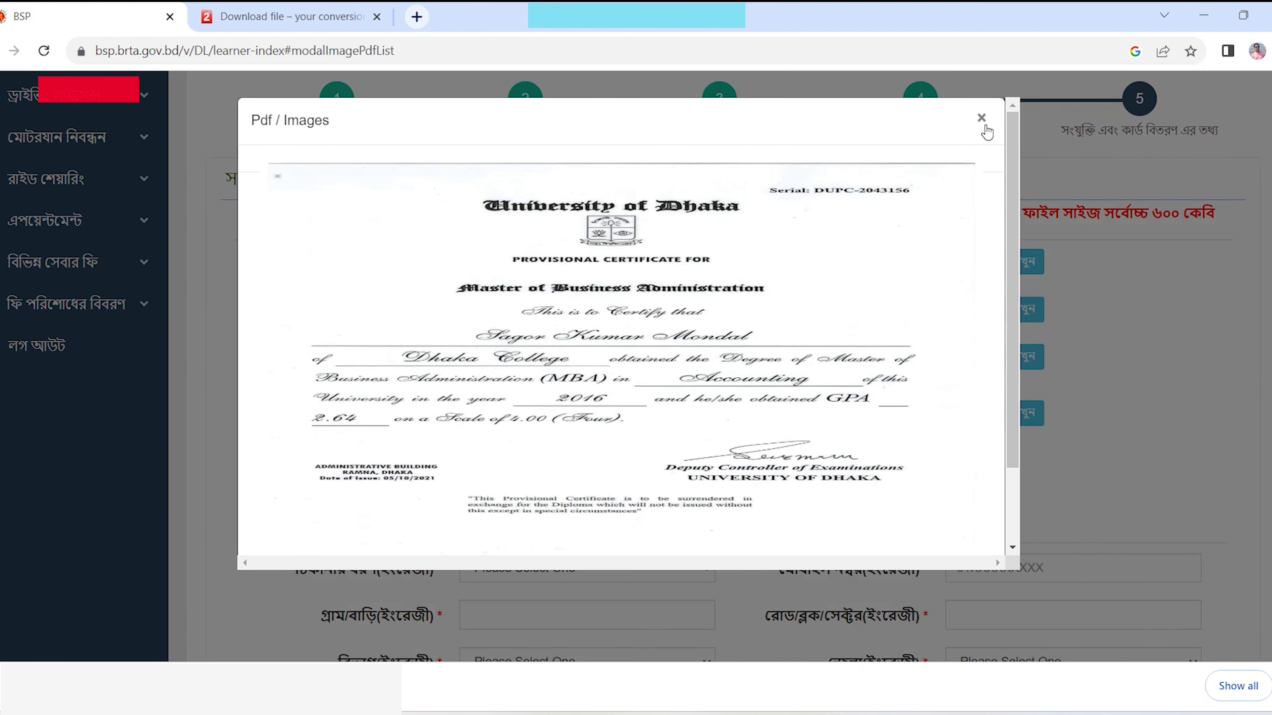
left_click(981, 119)
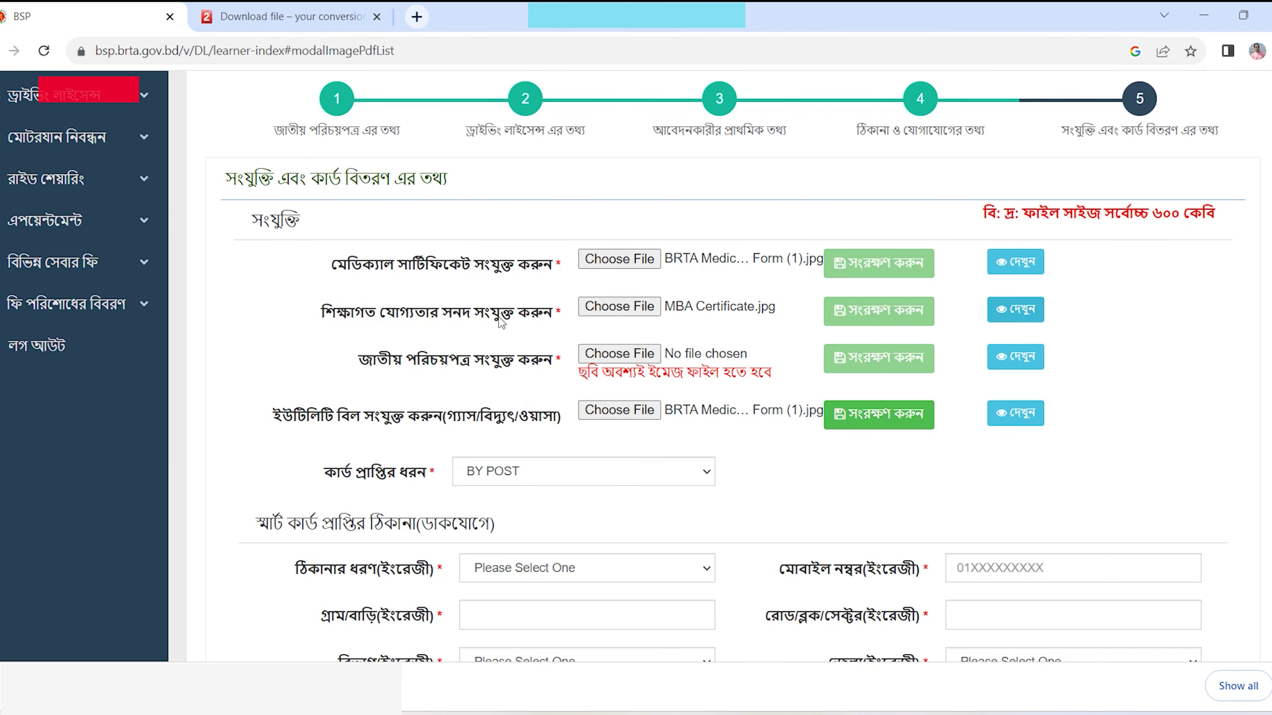
left_click(1007, 263)
scroll(536, 311, "down", 2)
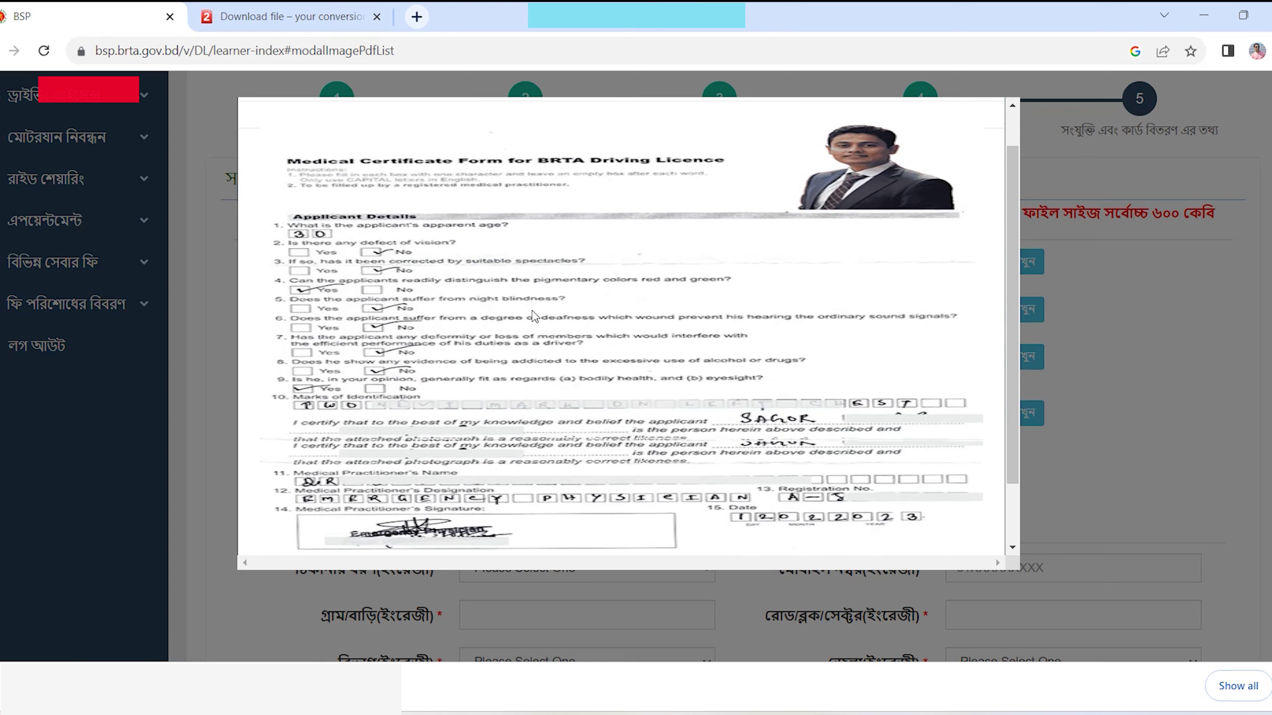
left_click(959, 523)
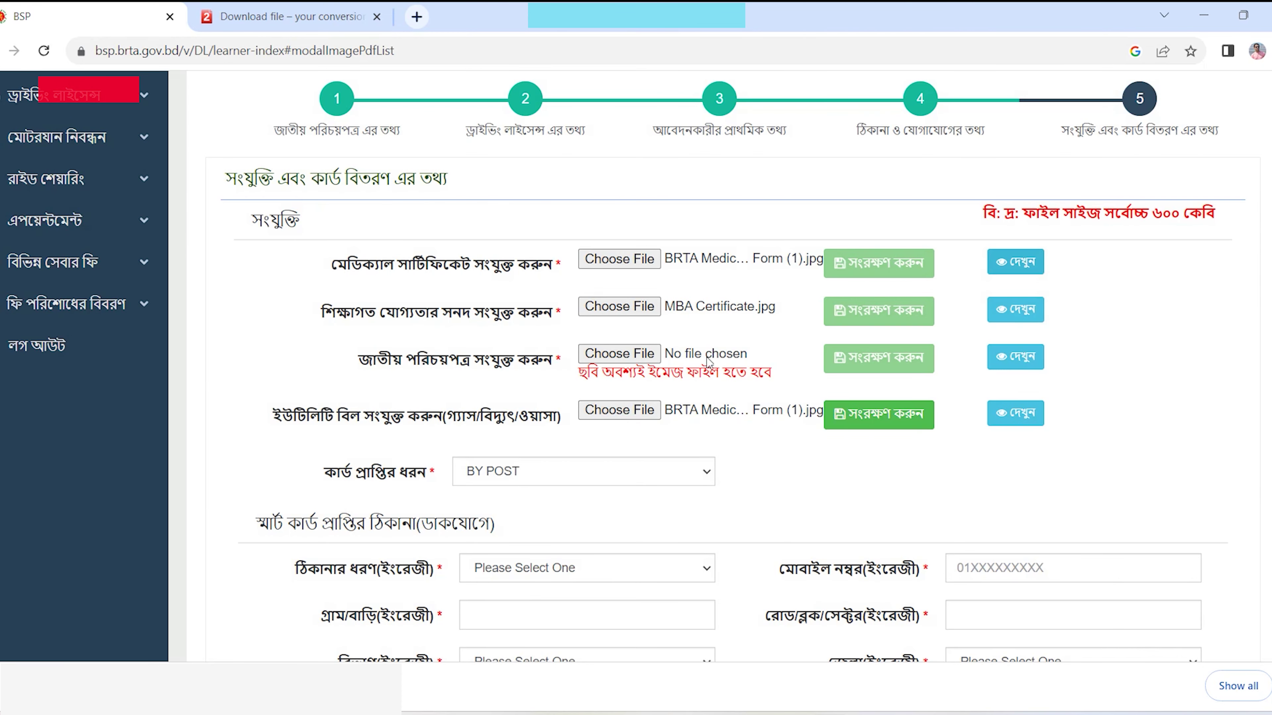
- Attach NID.jpg as the national ID document and save it
left_click(631, 362)
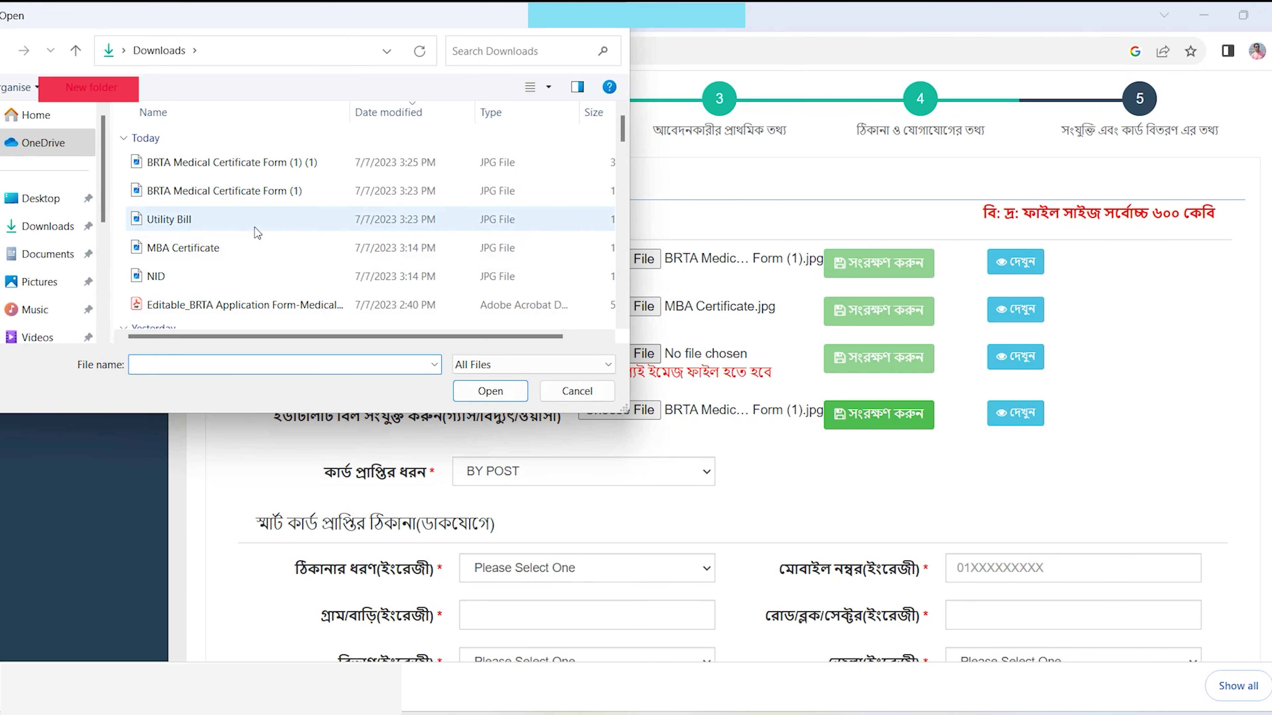
double_click(193, 278)
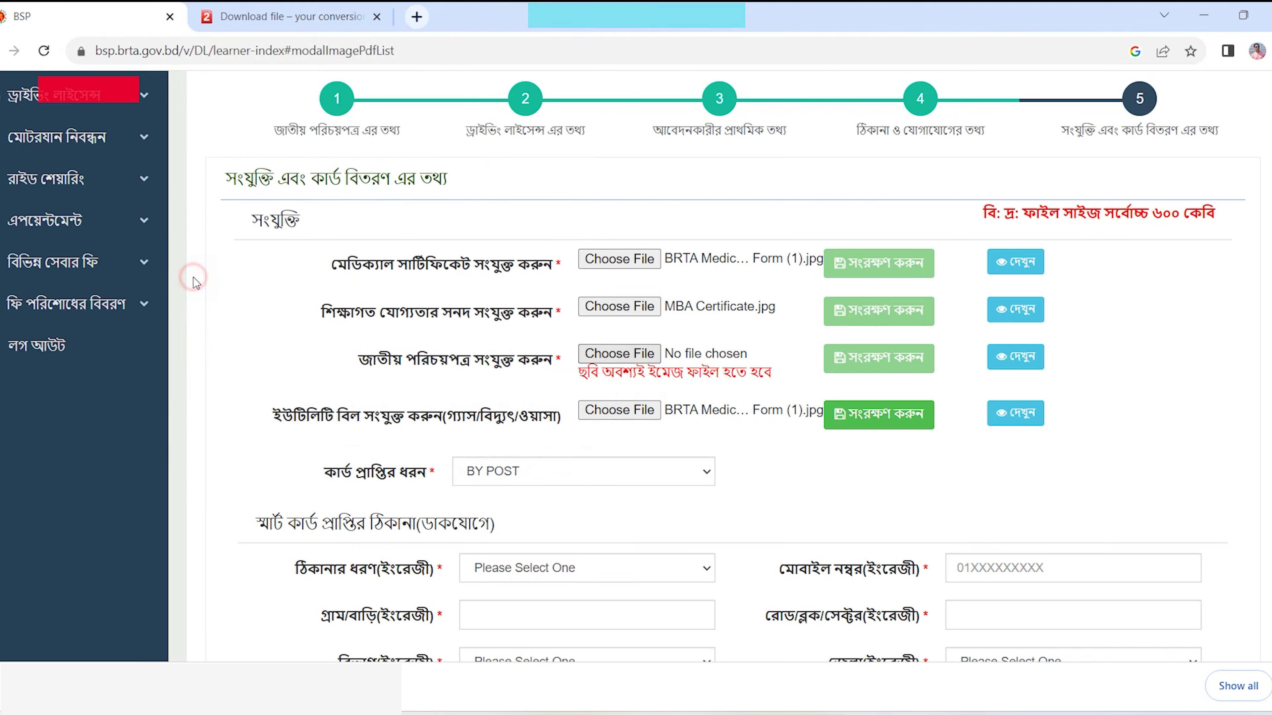
left_click(893, 364)
left_click(799, 415)
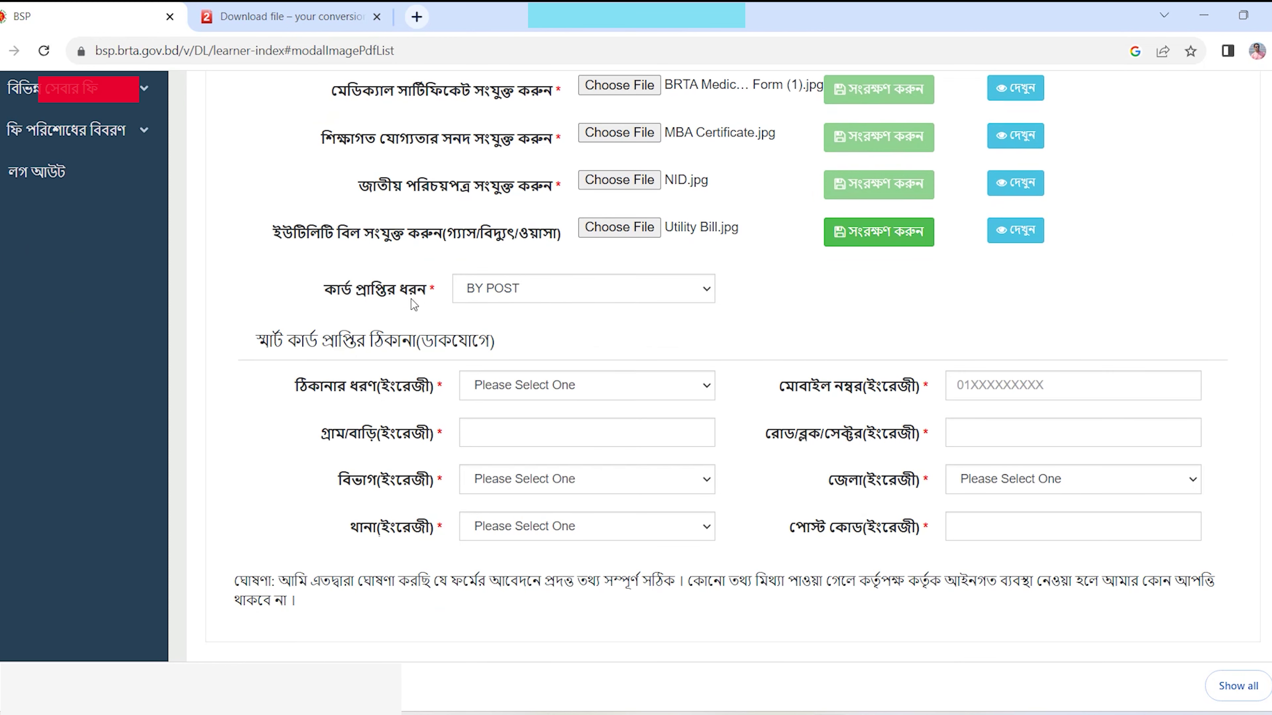
- Keep the card delivery method set to BY POST
left_click(324, 290)
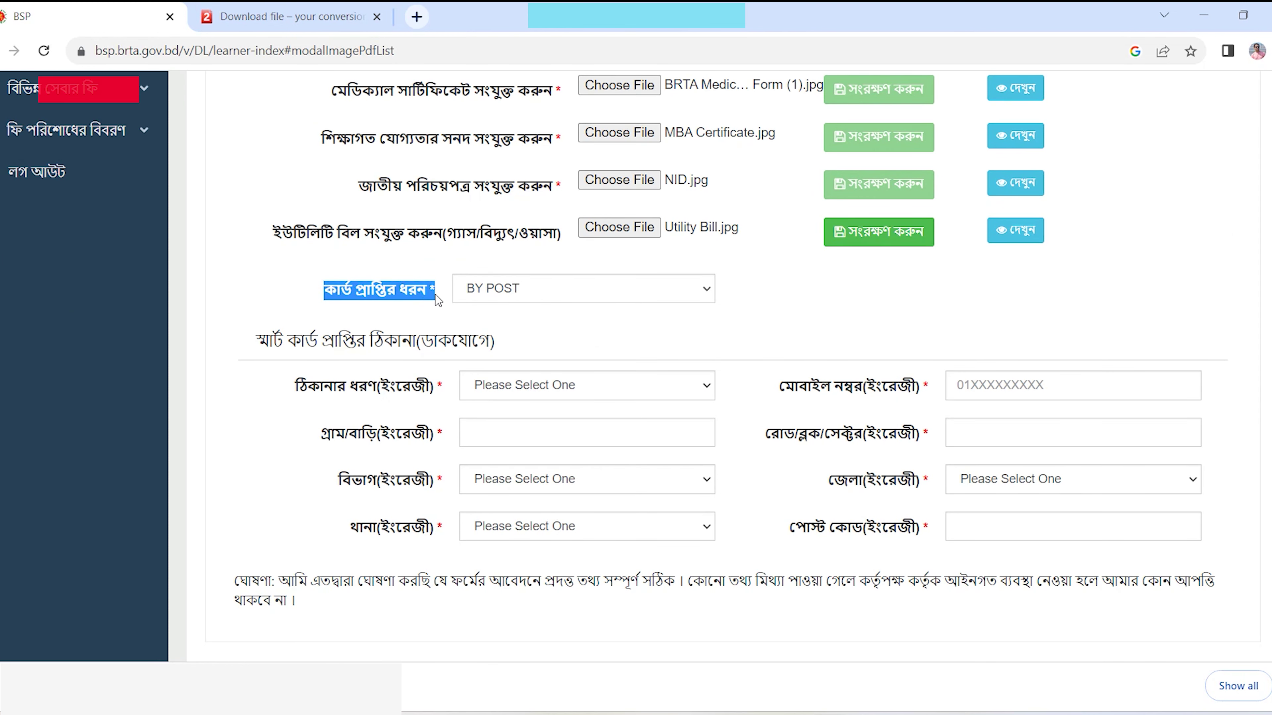
left_click(513, 289)
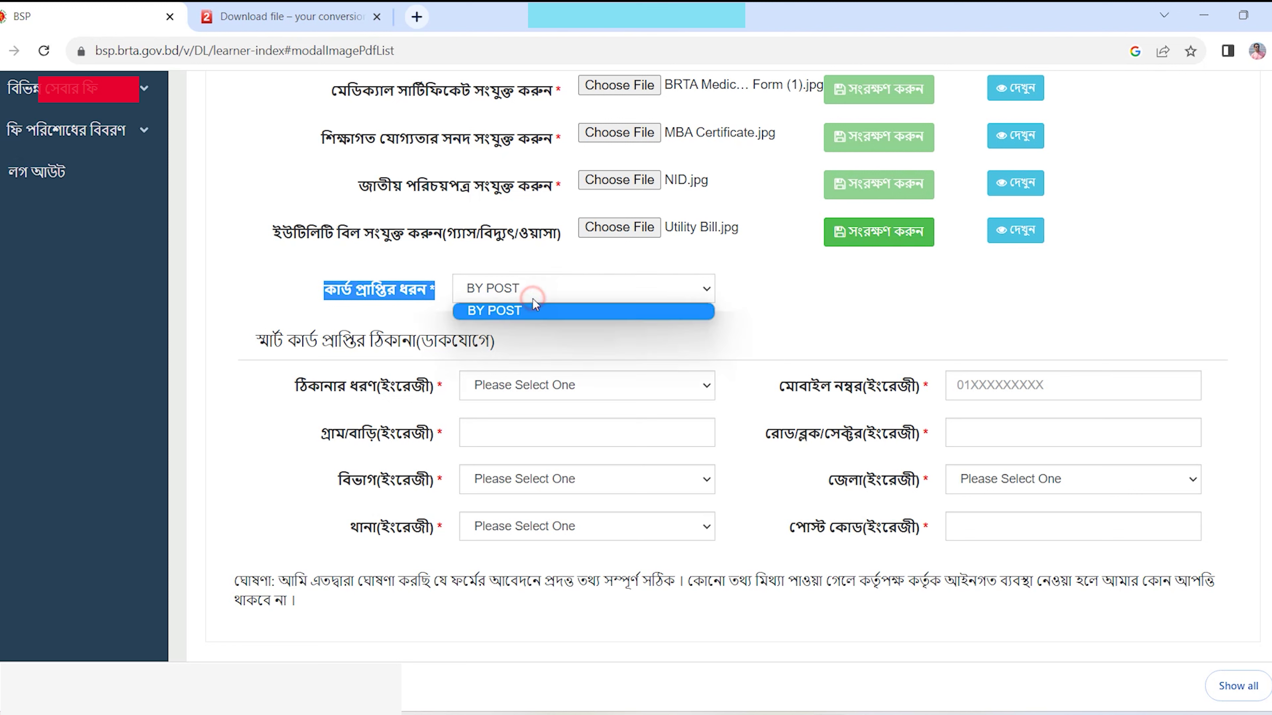
left_click(515, 312)
left_click(503, 289)
left_click(499, 310)
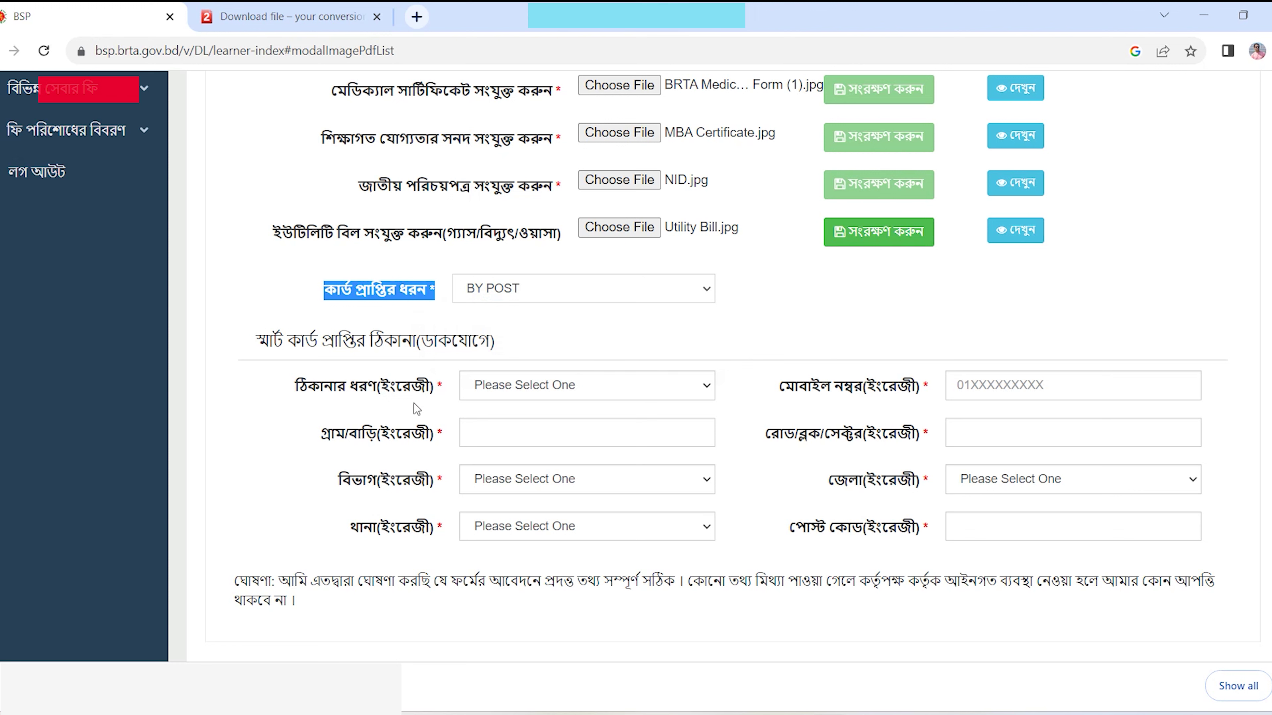
- Set the postal address type to OTHERS and check the division and thana choices
left_click_drag(260, 338, 520, 351)
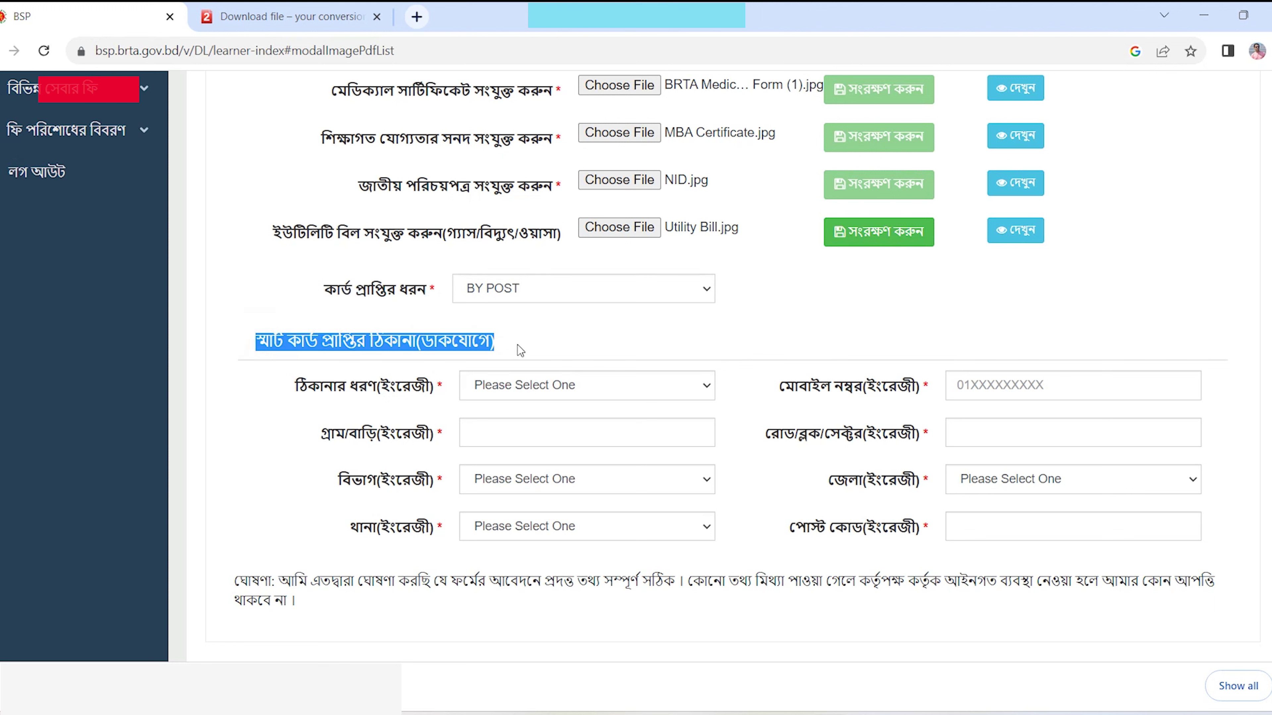
left_click(480, 387)
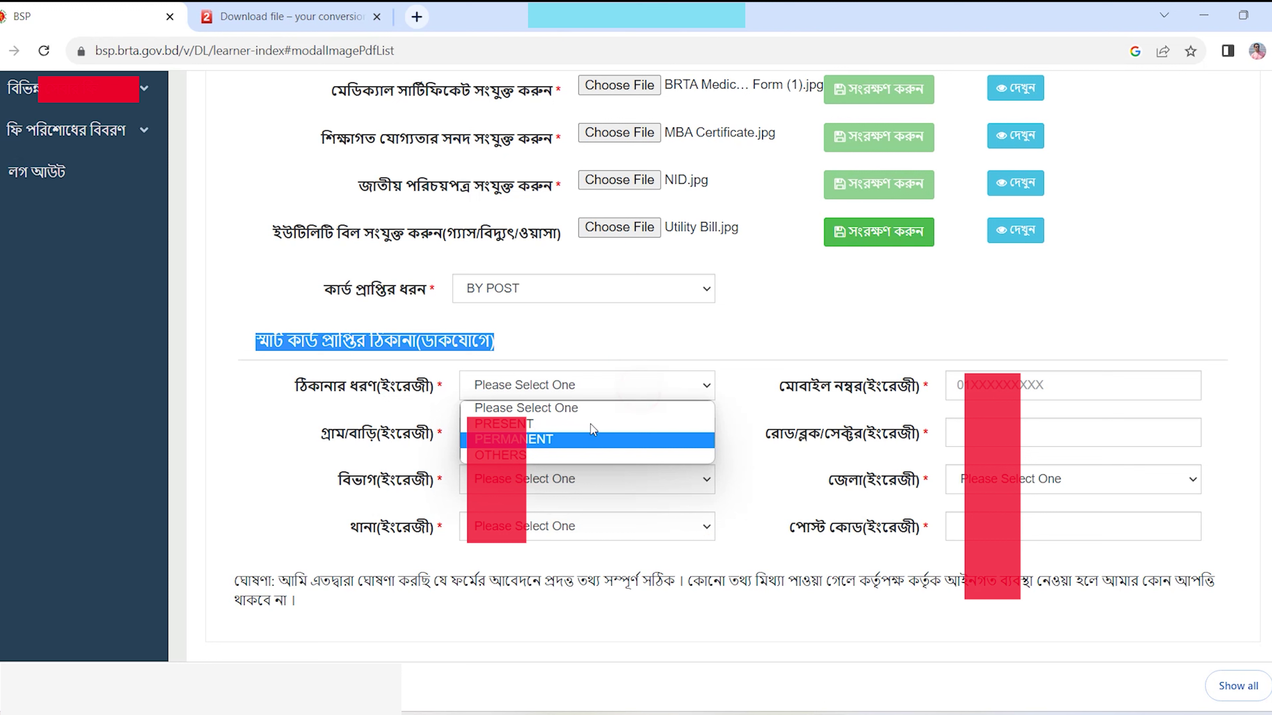
left_click(525, 455)
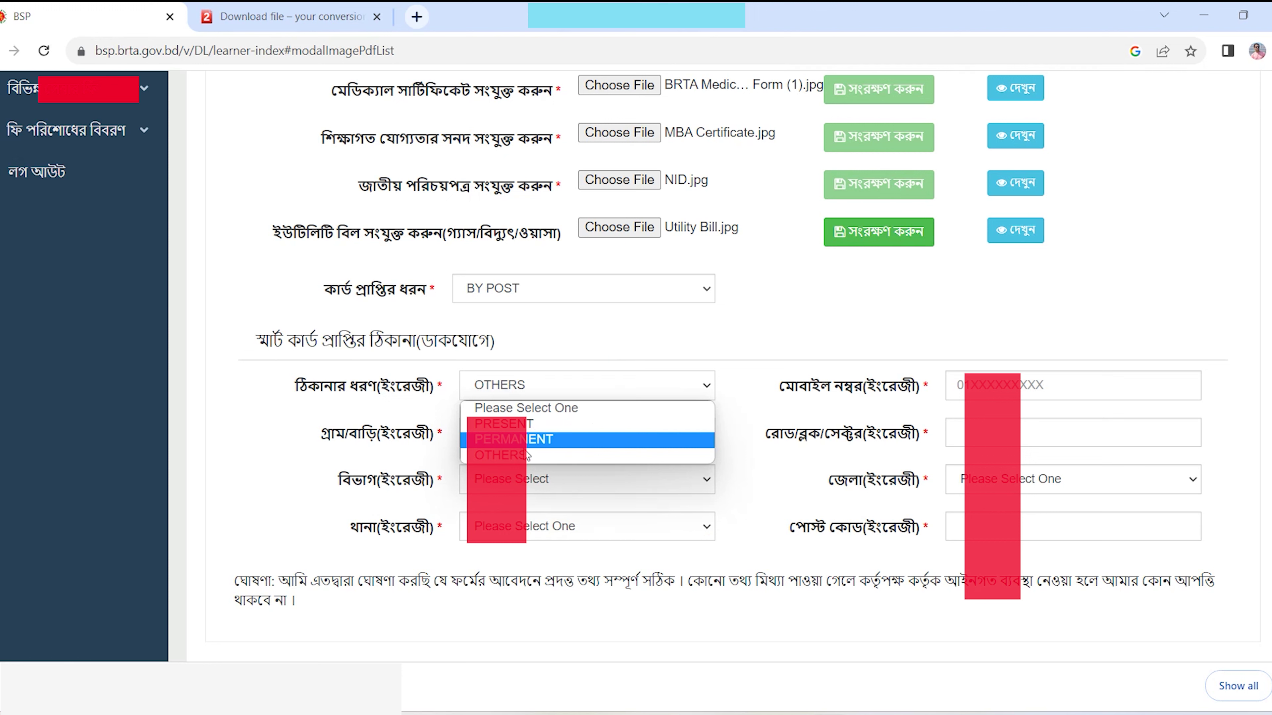
left_click(524, 456)
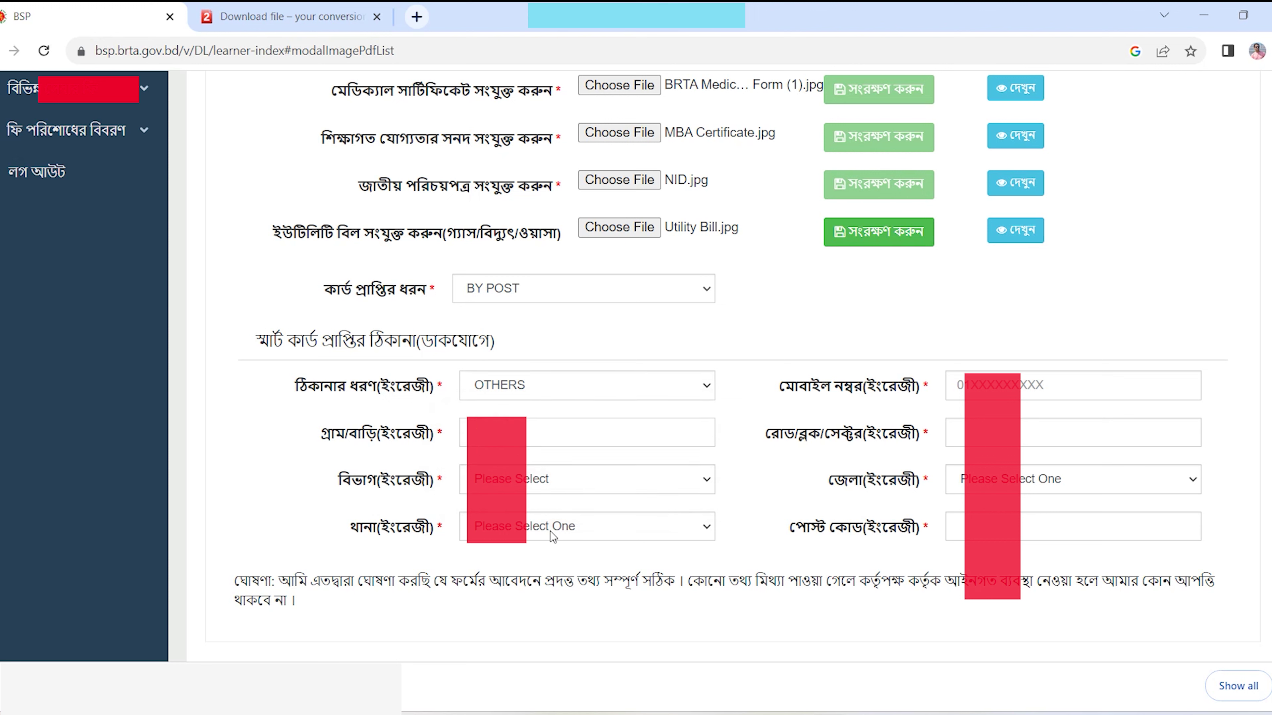
left_click(467, 473)
left_click(486, 478)
left_click(528, 524)
left_click(528, 525)
- Try address type PERMANENT, then switch back to OTHERS and recheck division and thana
left_click(557, 388)
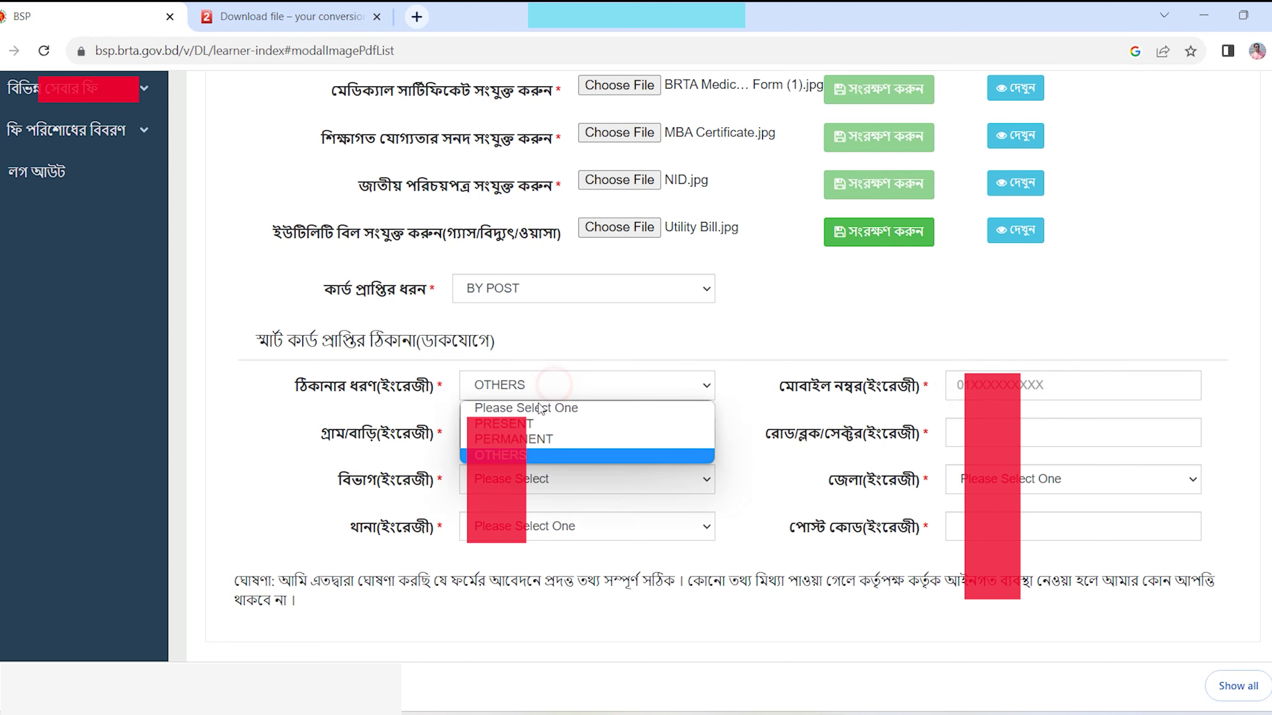
left_click(529, 441)
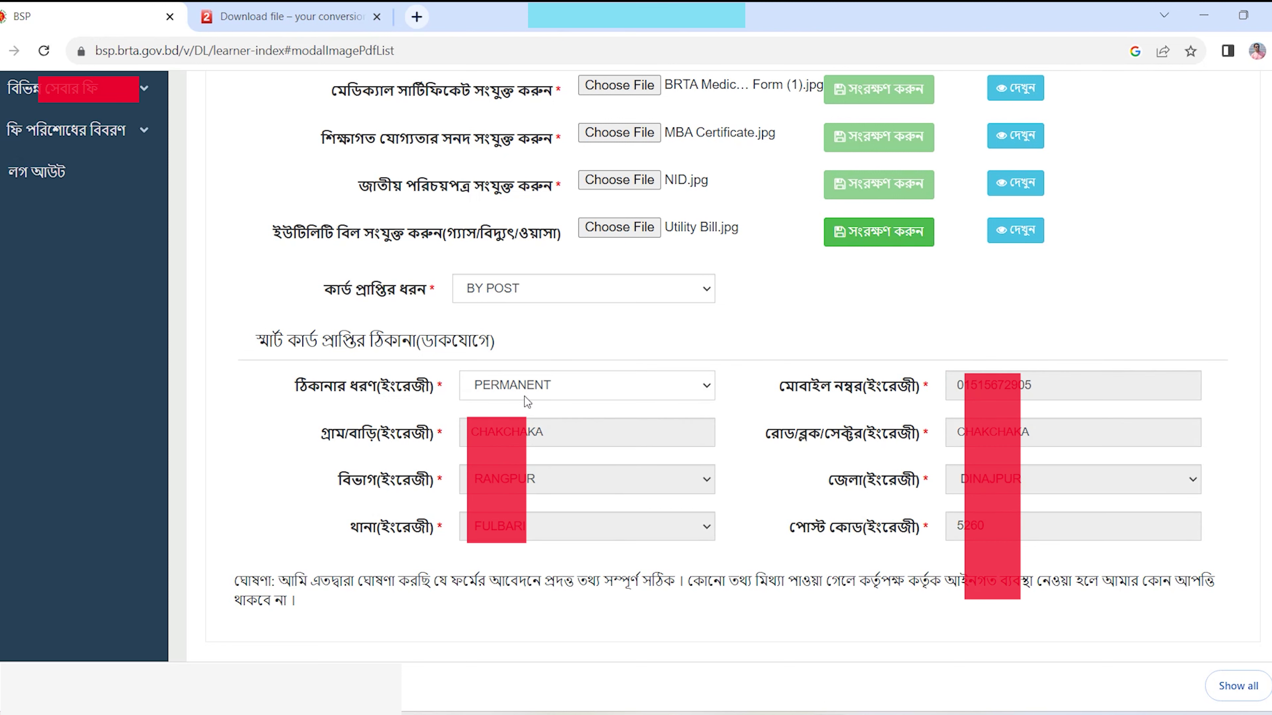
key("Down")
left_click(488, 480)
left_click(490, 482)
left_click(508, 526)
left_click(523, 522)
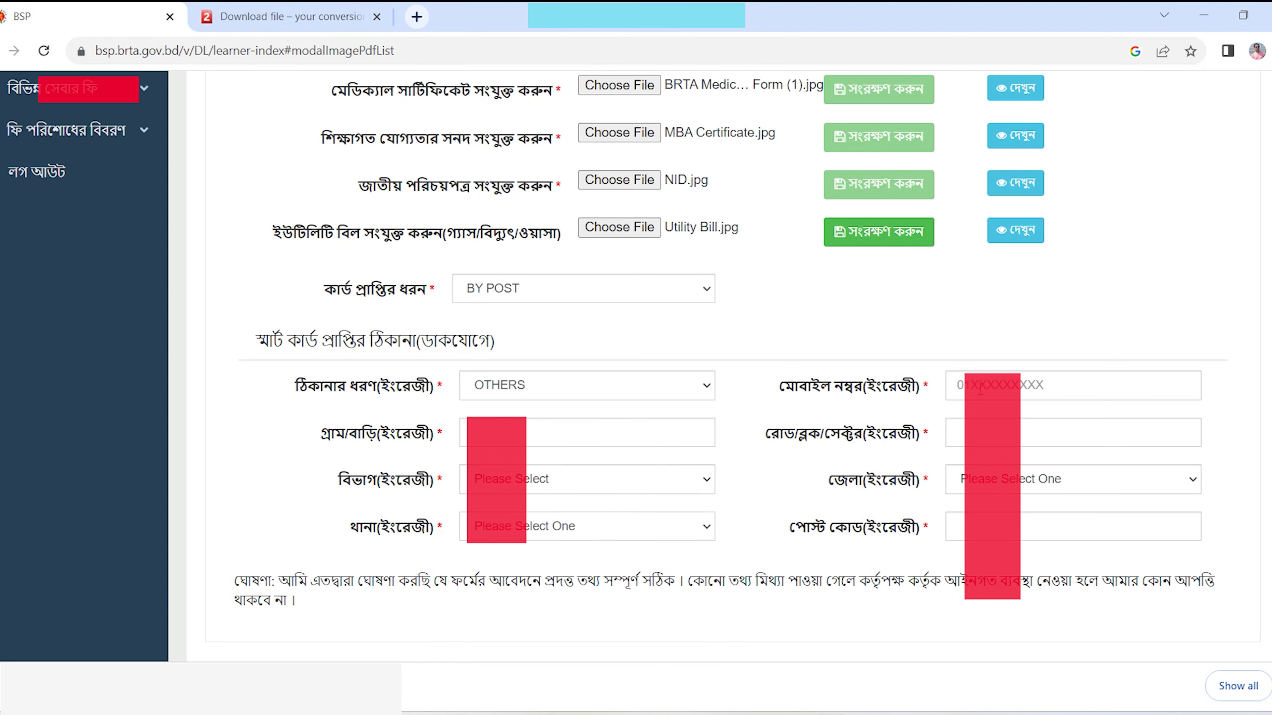
- Toggle the address type again, finally setting PERMANENT so the address autofills
left_click(959, 384)
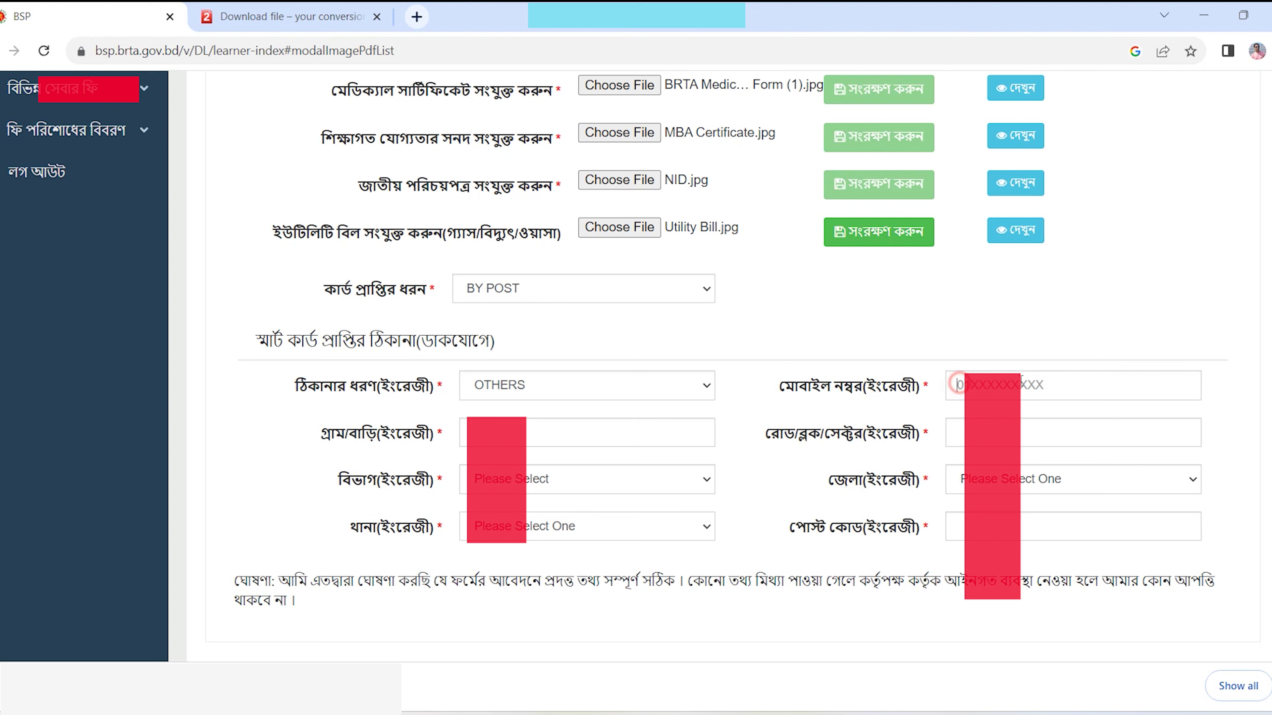
left_click(554, 386)
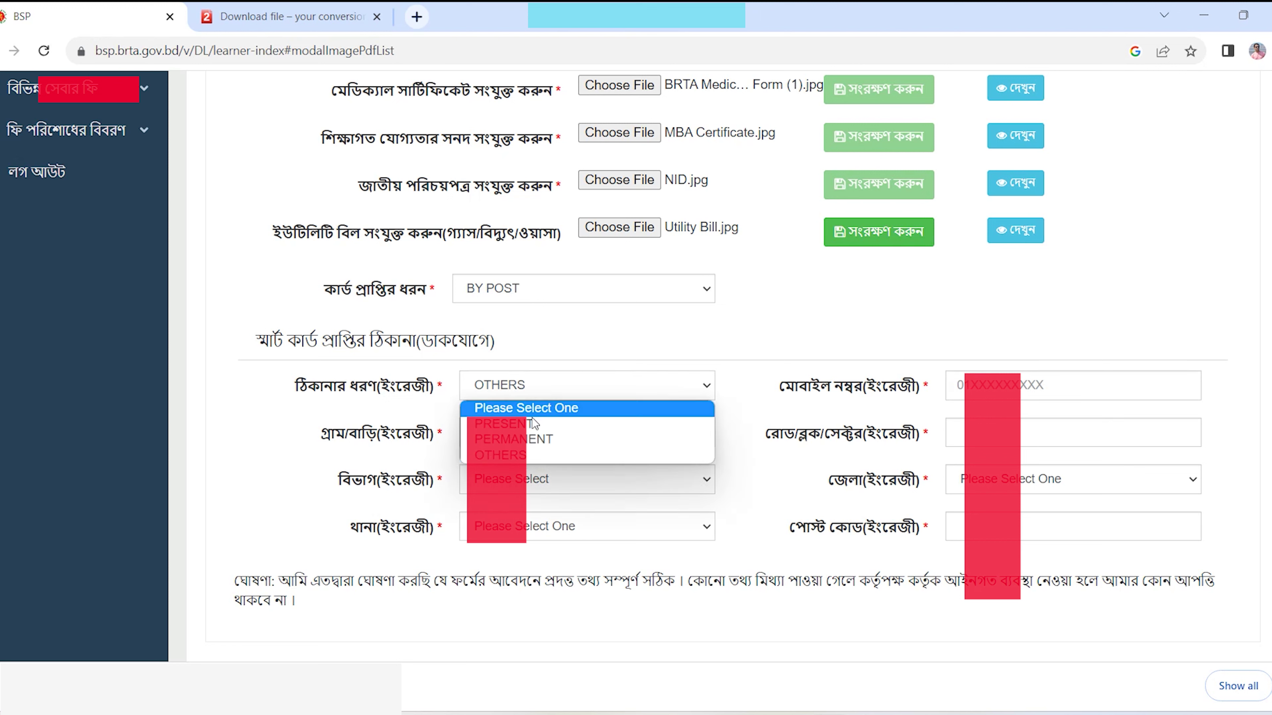
left_click(530, 441)
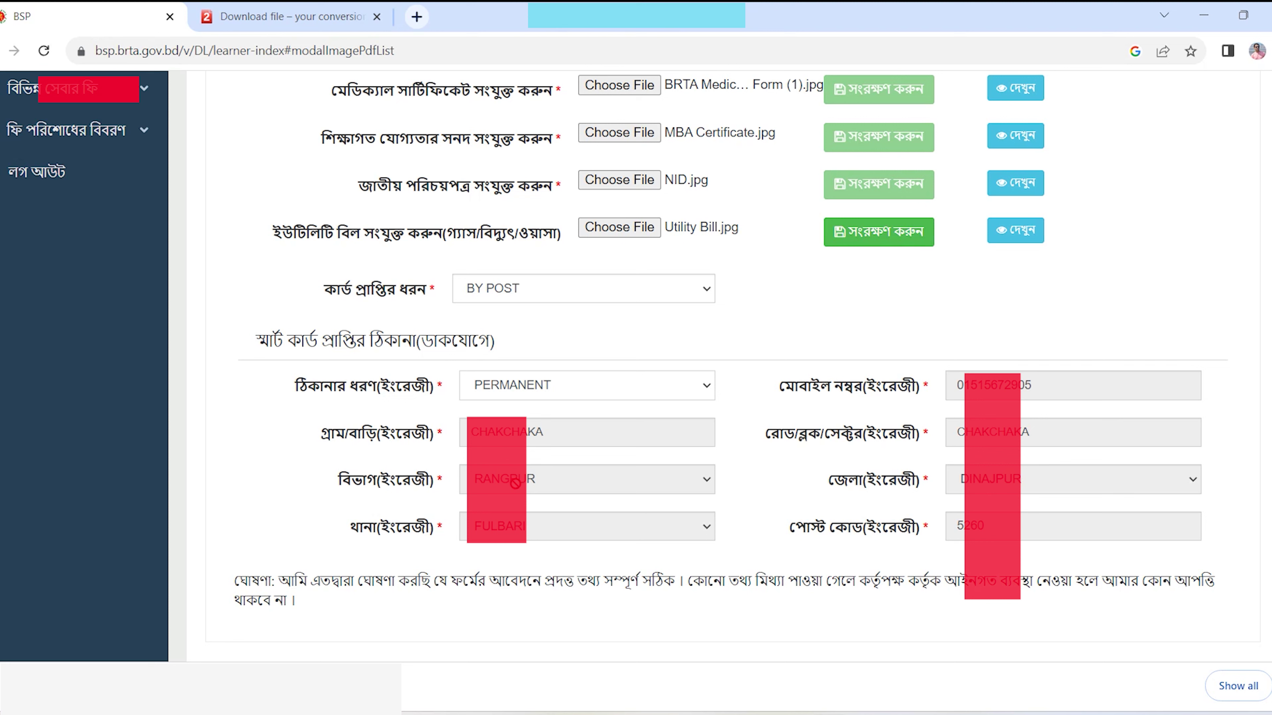
left_click(704, 396)
left_click(551, 416)
left_click(493, 481)
left_click(493, 487)
left_click(505, 525)
left_click(525, 525)
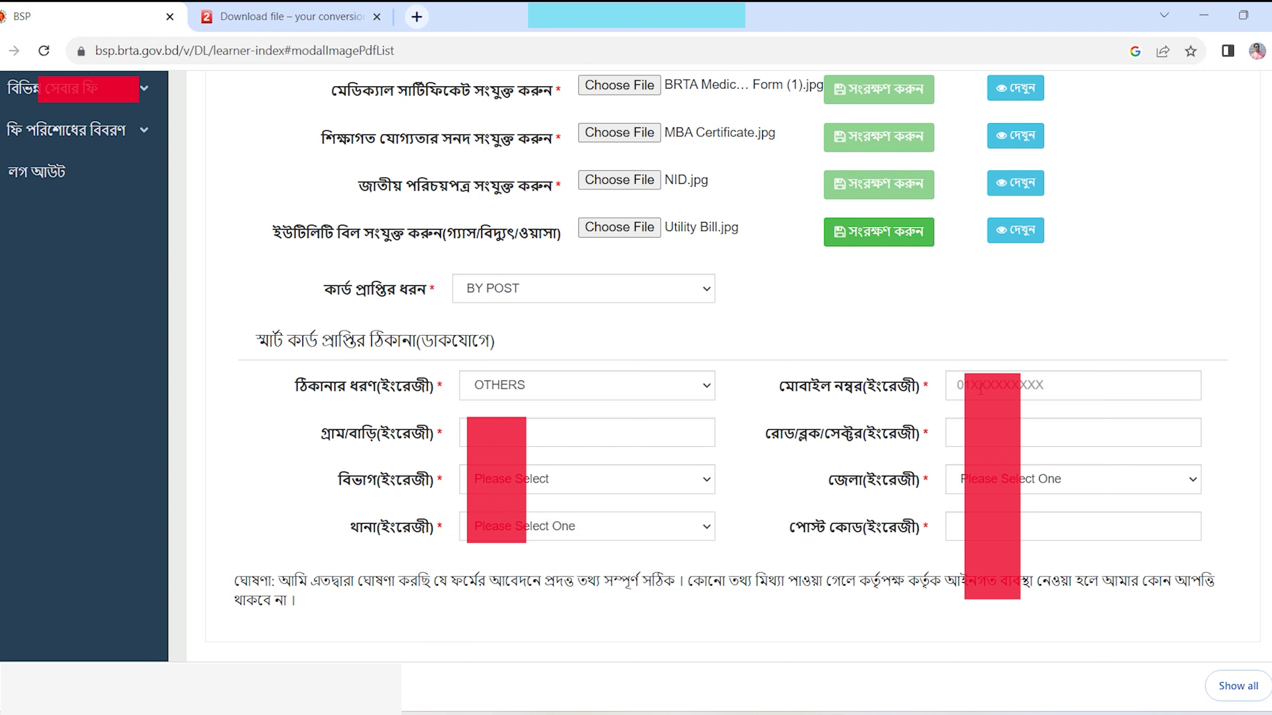
left_click(553, 387)
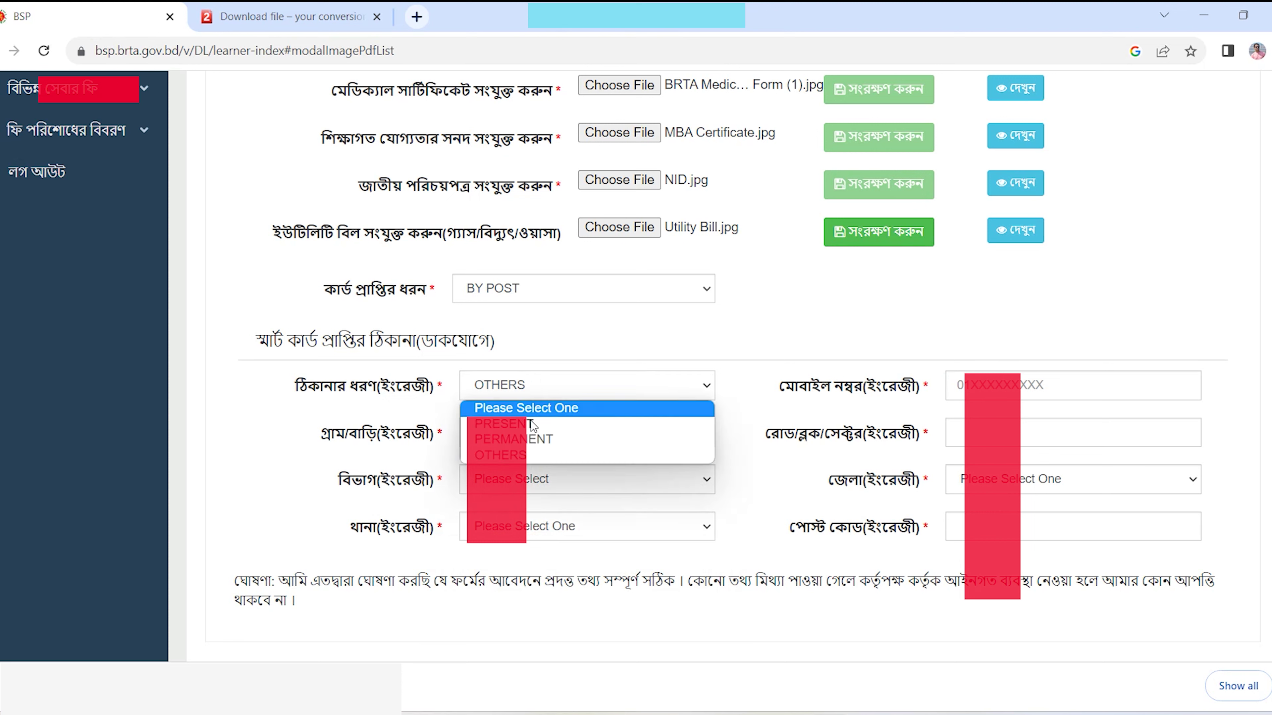
left_click(529, 441)
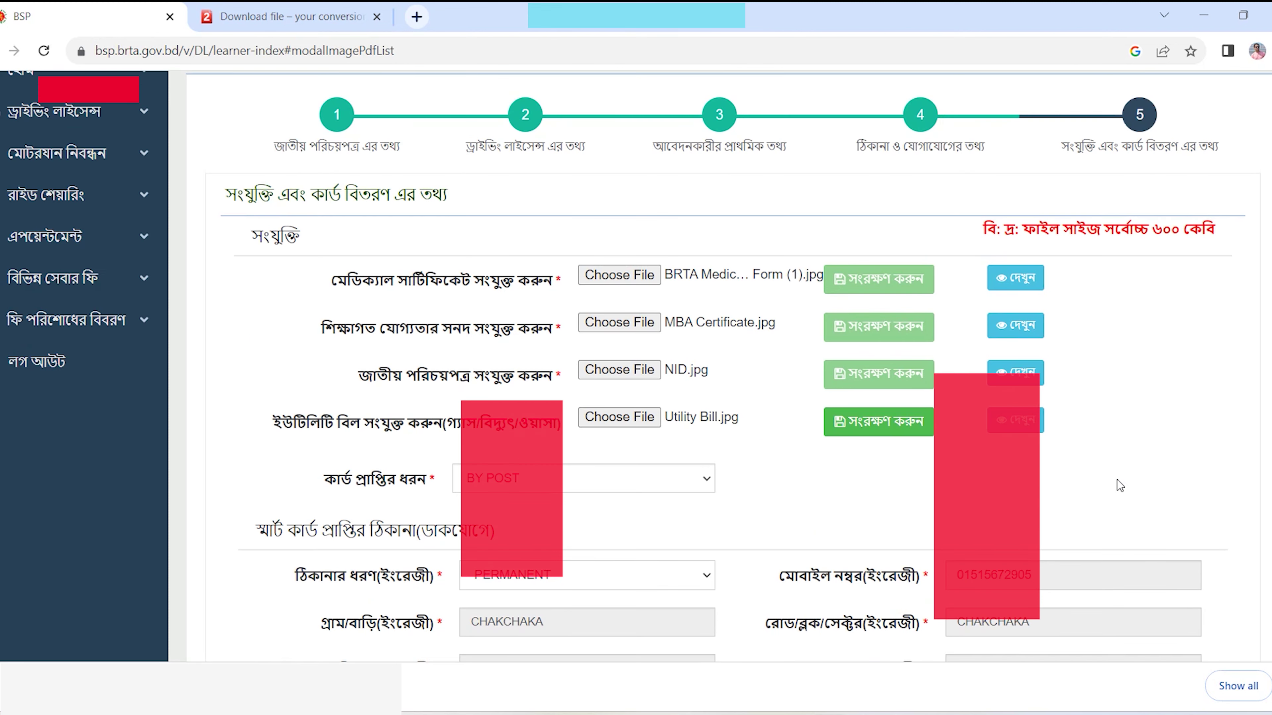
- Scroll to the bottom of the form and submit the learner licence application
scroll(1116, 481, "down", 3)
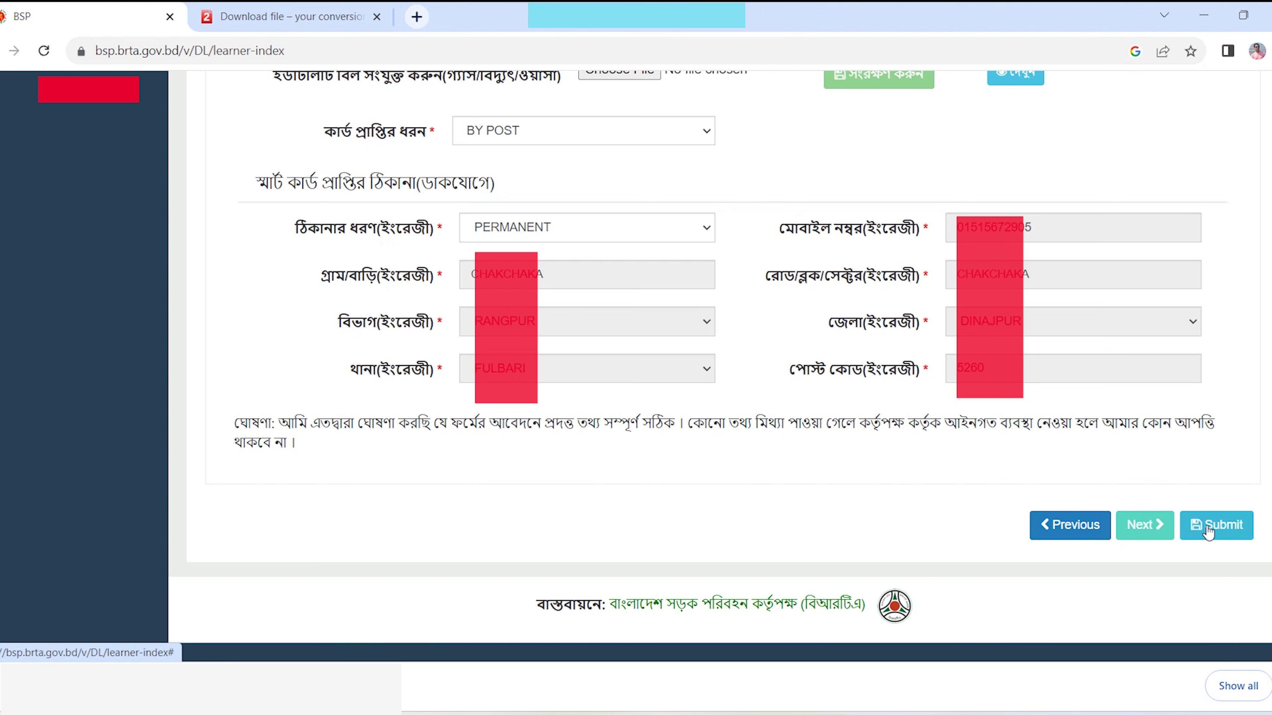
left_click(1220, 530)
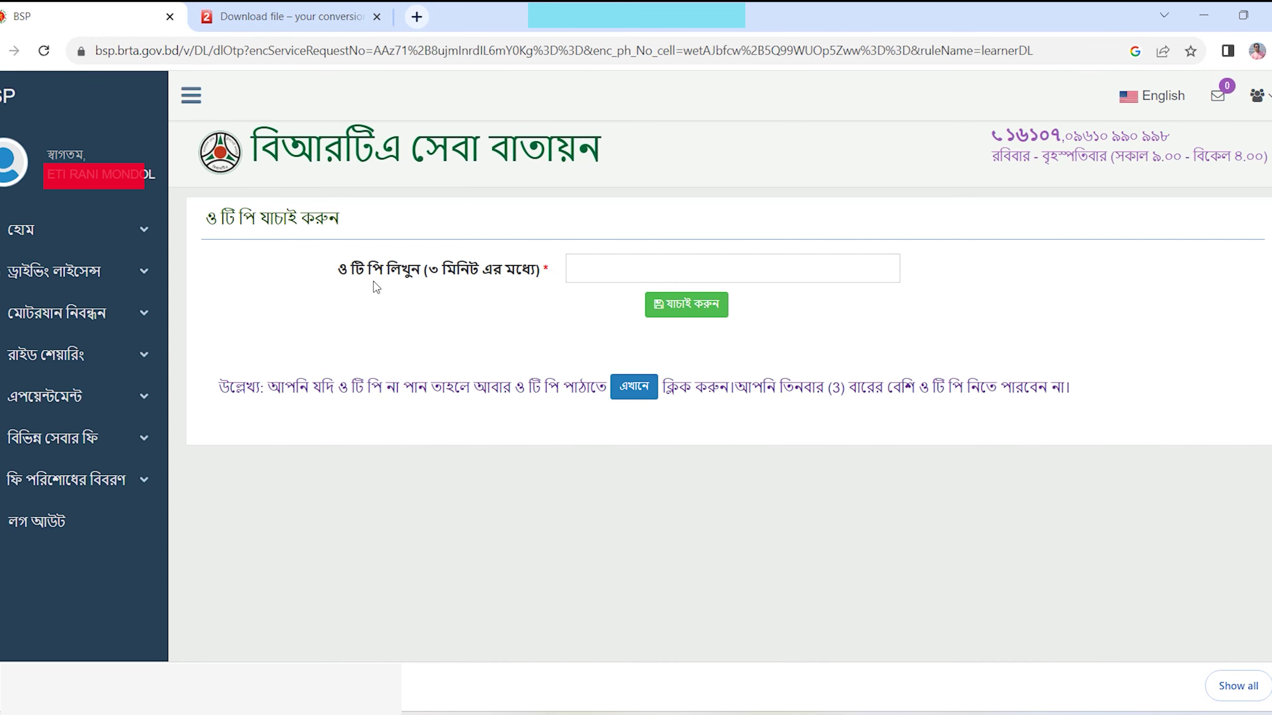
- Paste the received OTP code into the OTP field and verify it
left_click_drag(330, 271, 531, 273)
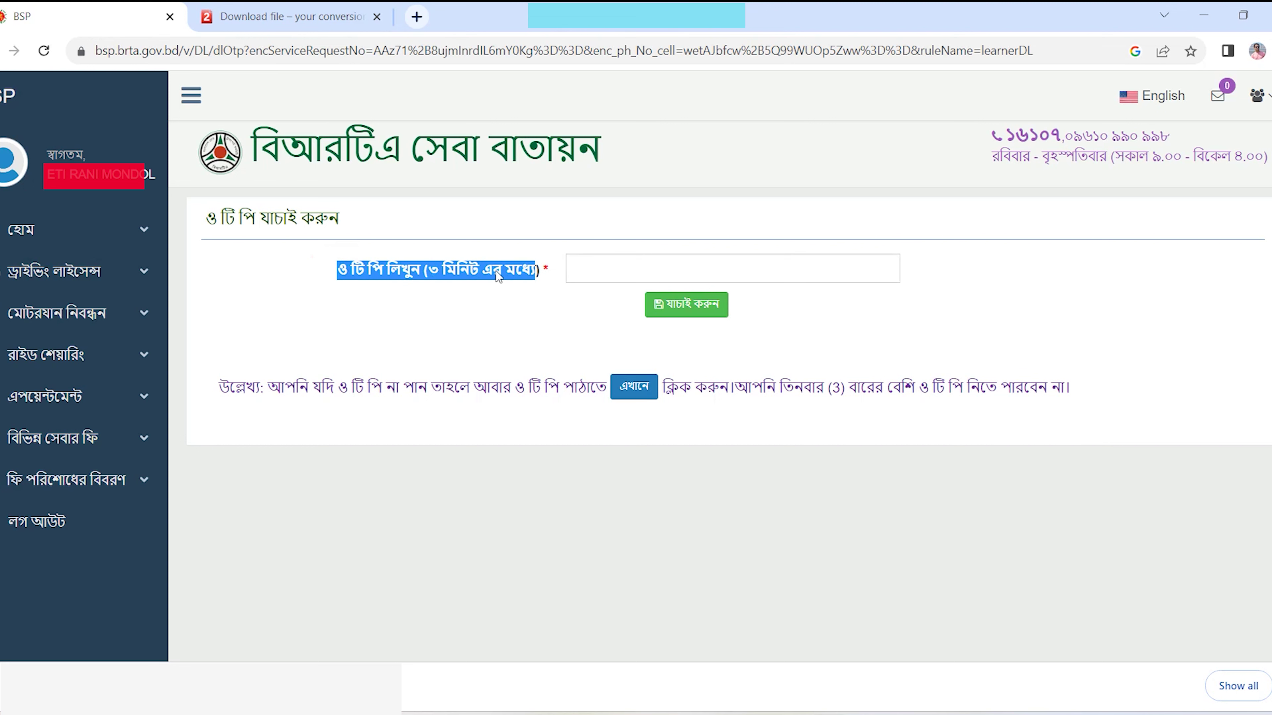
left_click(605, 269)
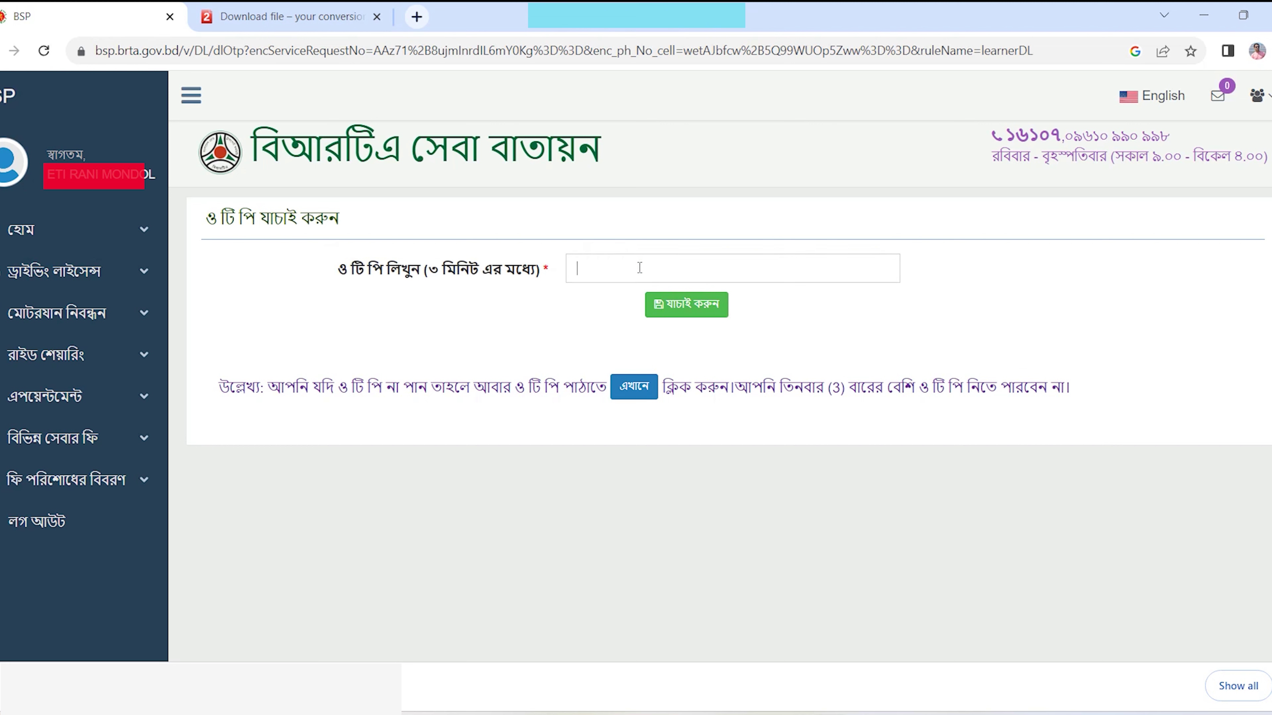
left_click(688, 310)
key("ctrl+v")
left_click(696, 305)
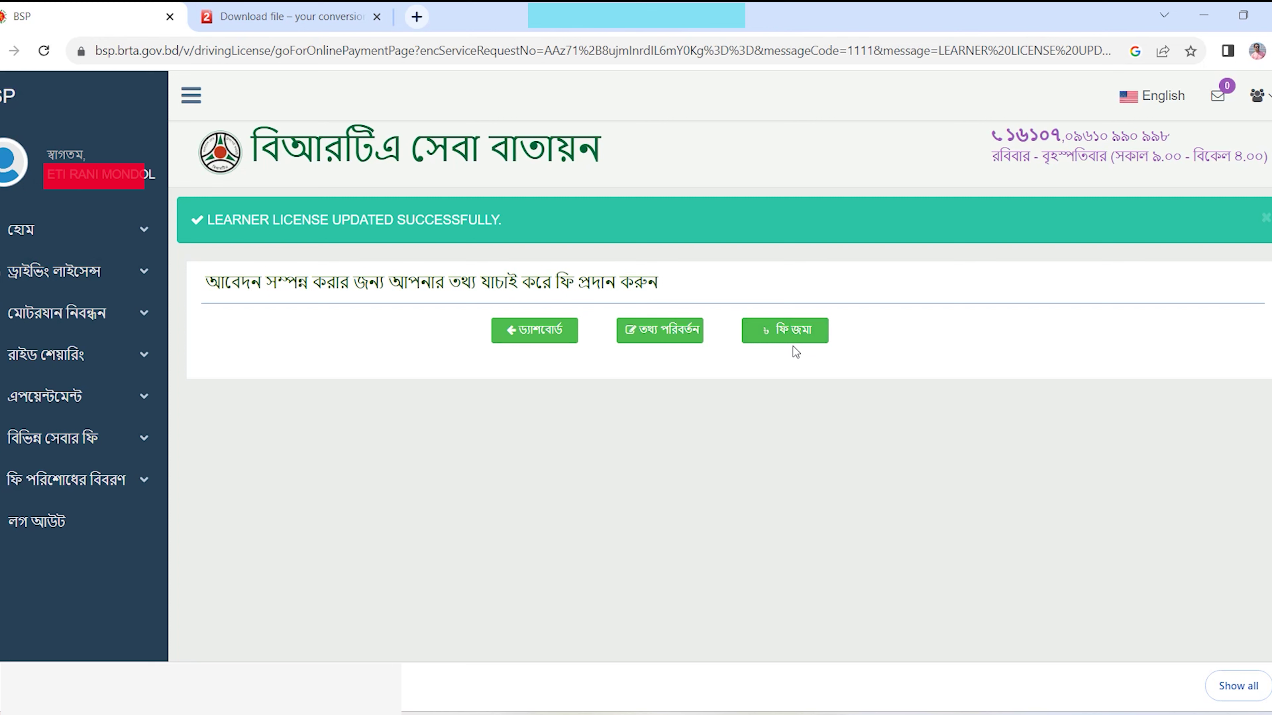
- Open the fee payment page, review the fee notice and 748 taka total, and proceed to pay
left_click(809, 330)
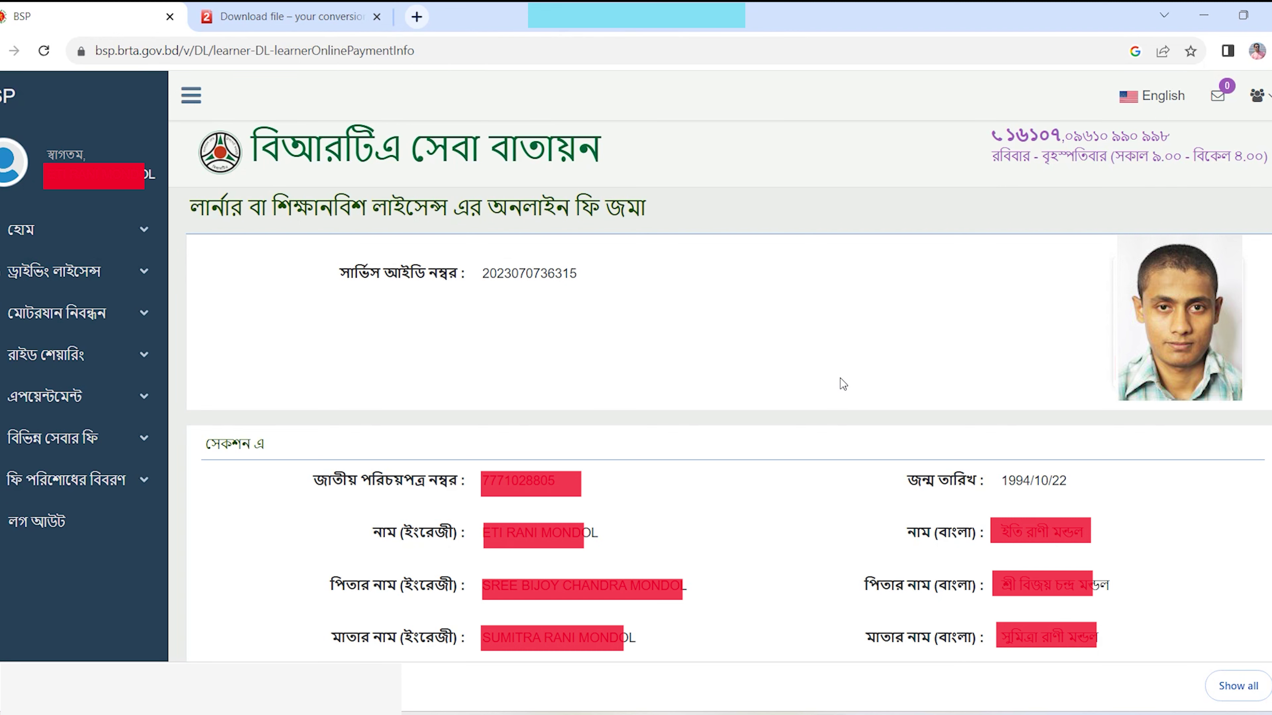
scroll(840, 379, "down", 15)
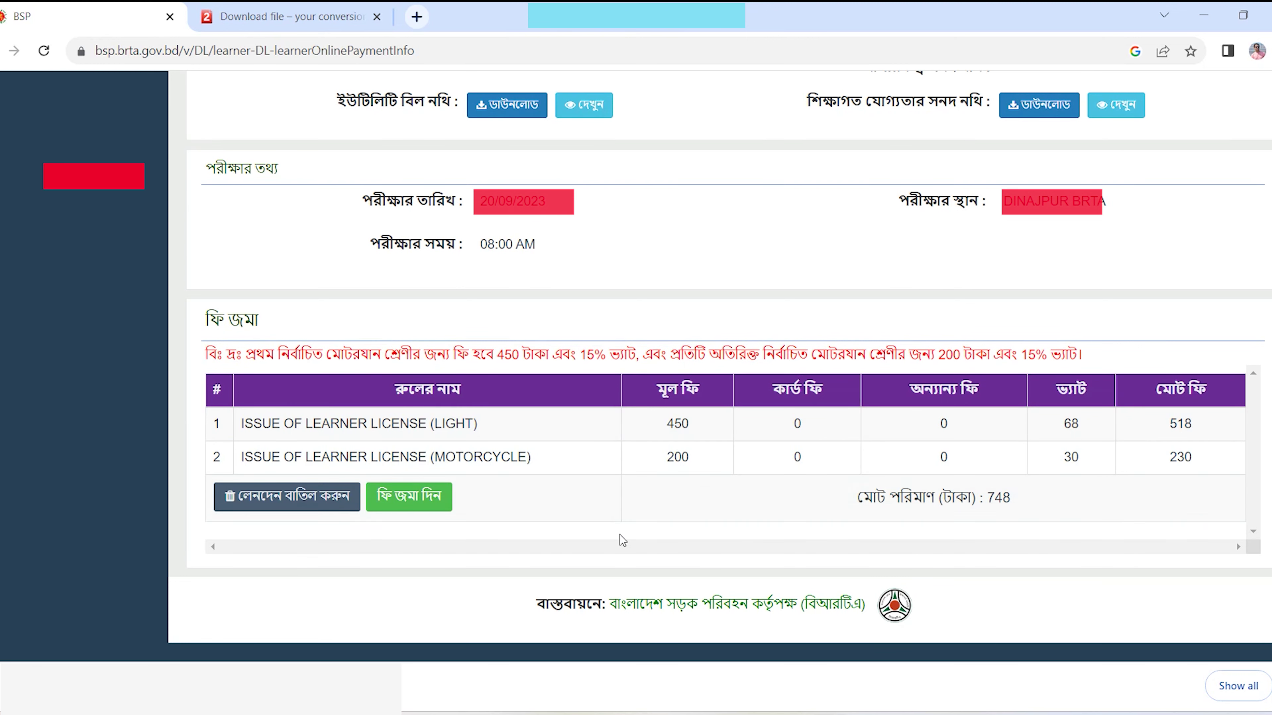
left_click_drag(250, 358, 681, 353)
left_click_drag(751, 354, 1047, 353)
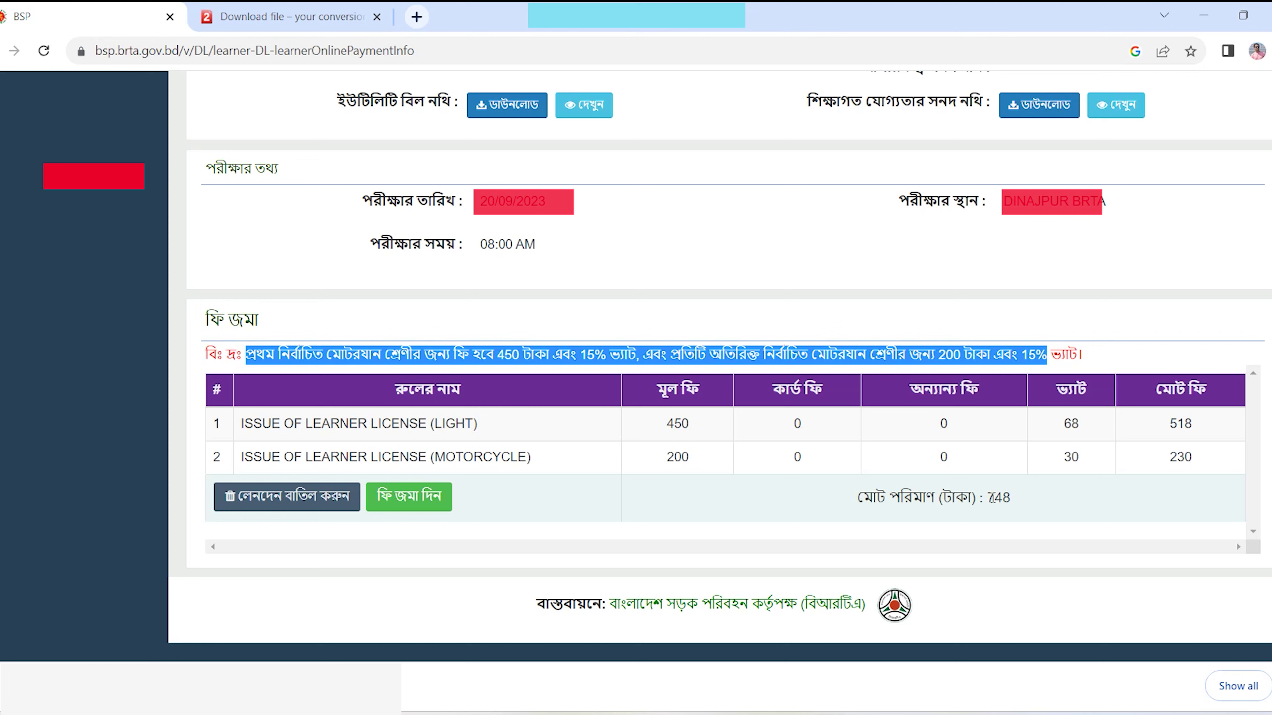
left_click_drag(987, 500, 1025, 503)
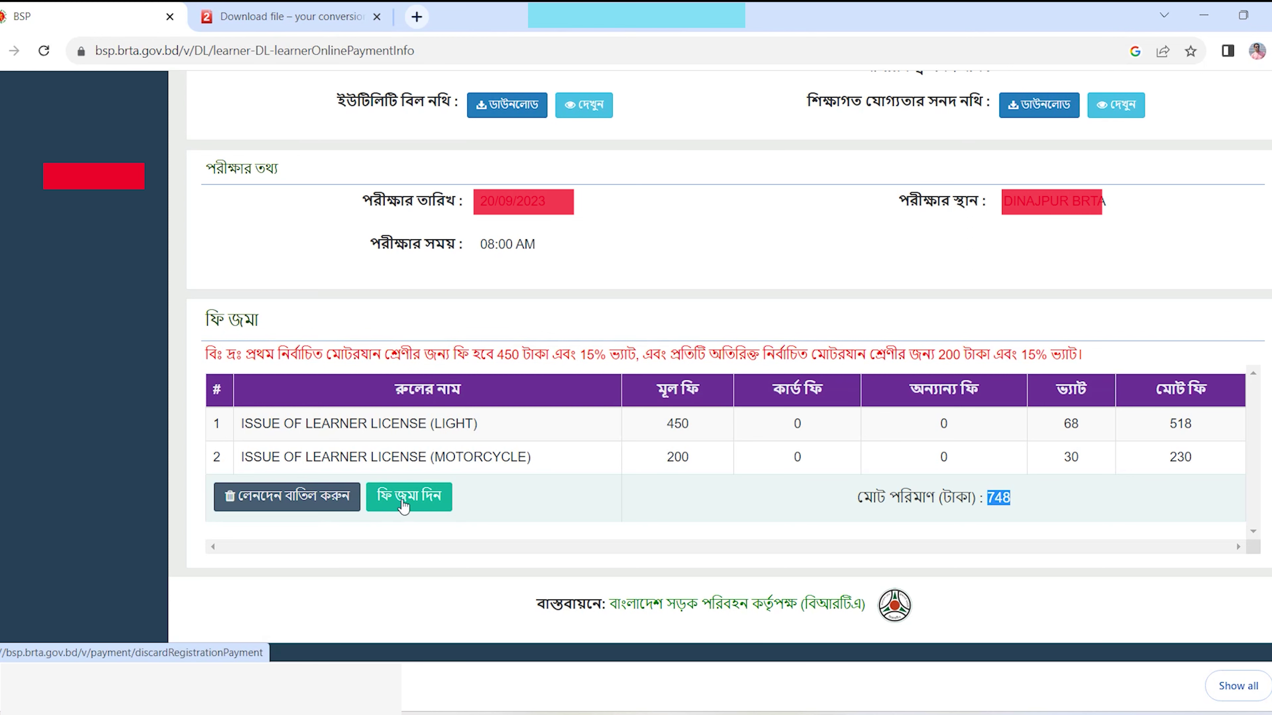
left_click(405, 501)
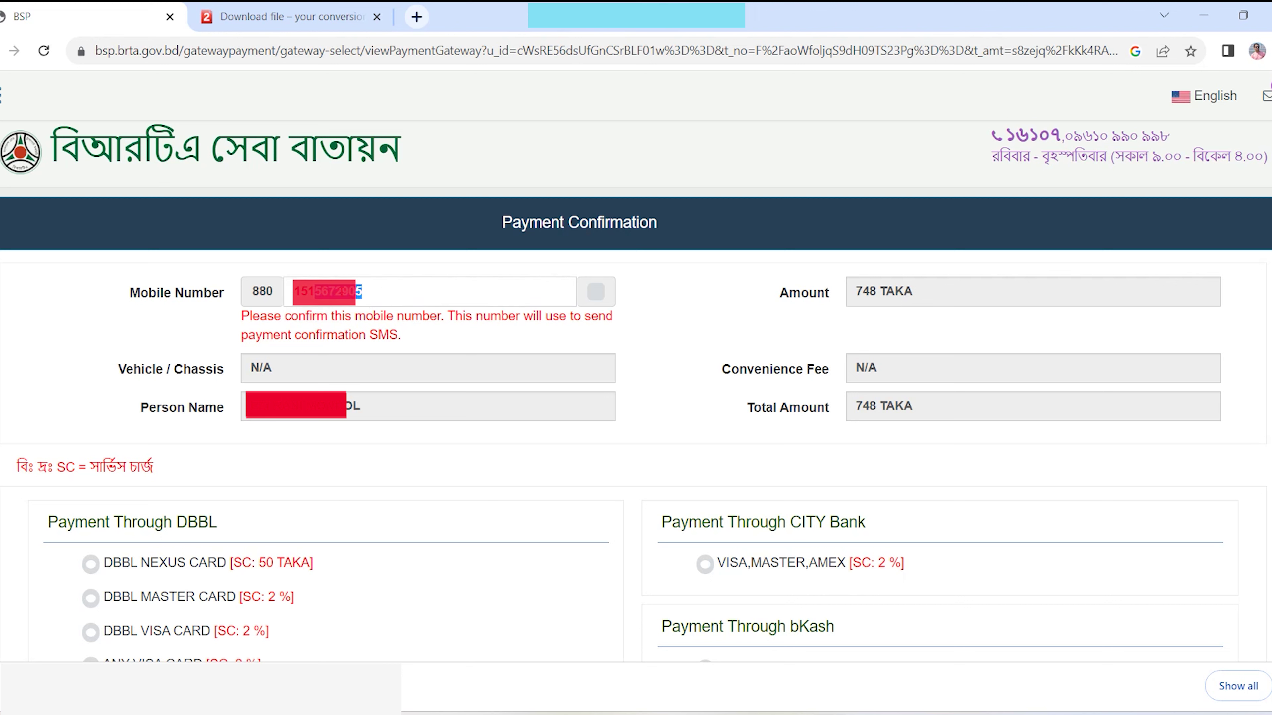
- Confirm the mobile number for the payment SMS and check the 748 TAKA amount
left_click(337, 292)
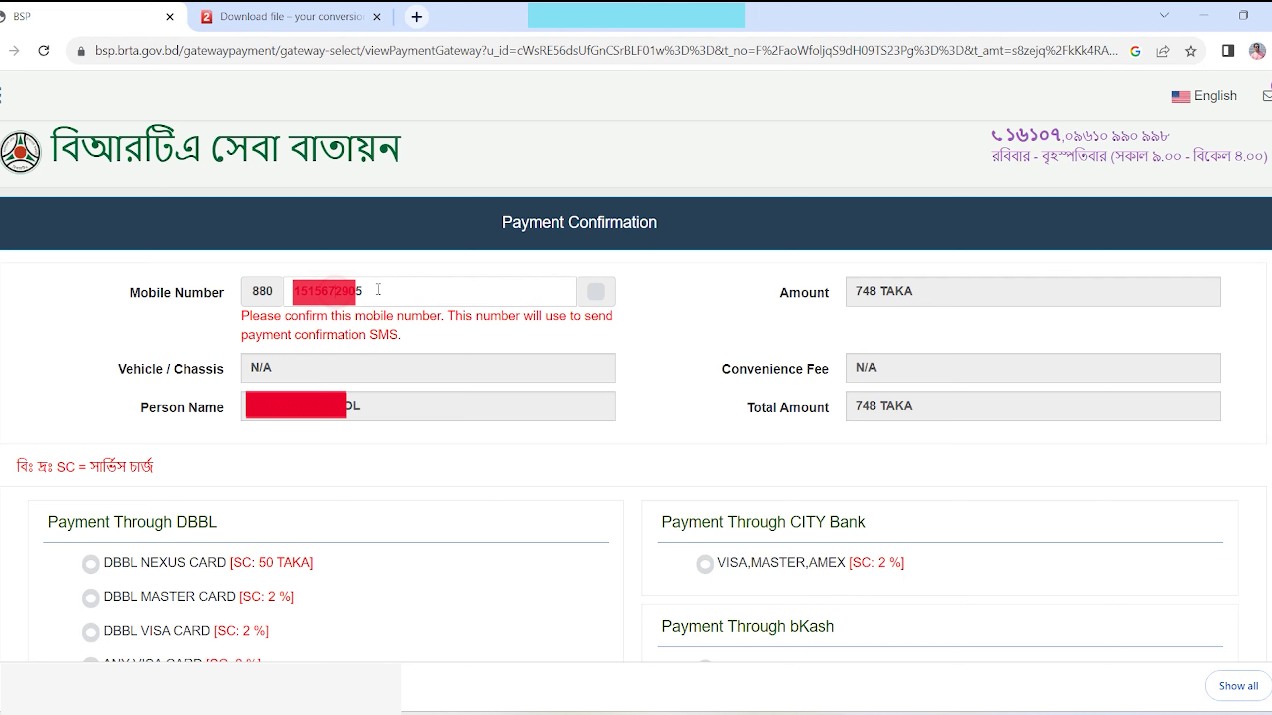
left_click(596, 291)
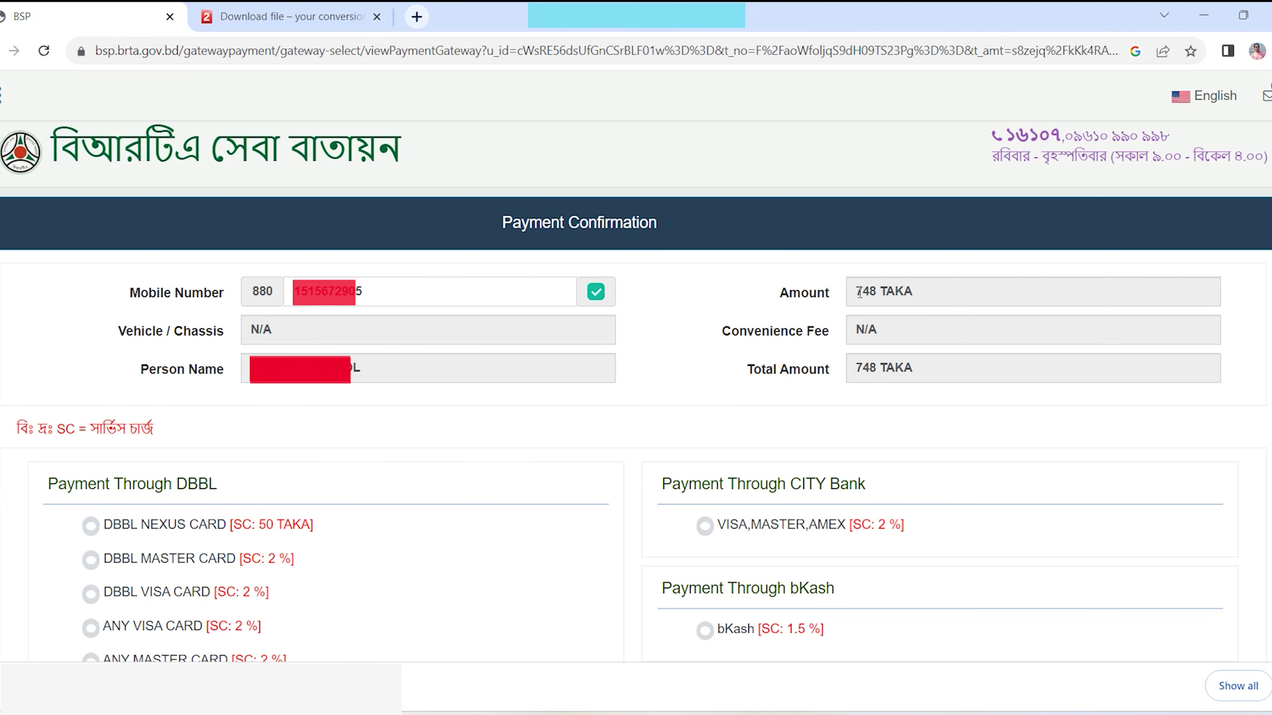
left_click_drag(858, 292, 873, 293)
scroll(520, 449, "down", 5)
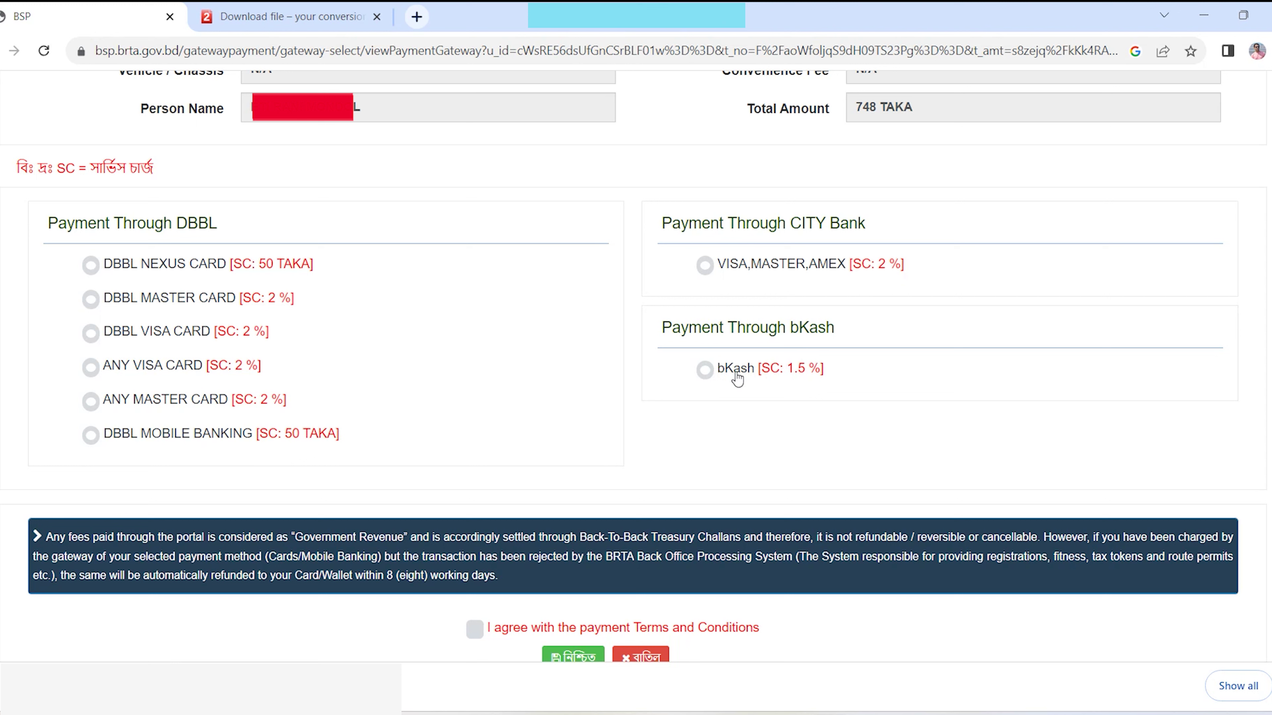
- Pay with bKash (759.22 TAKA total), accept the payment terms, and confirm
left_click(707, 370)
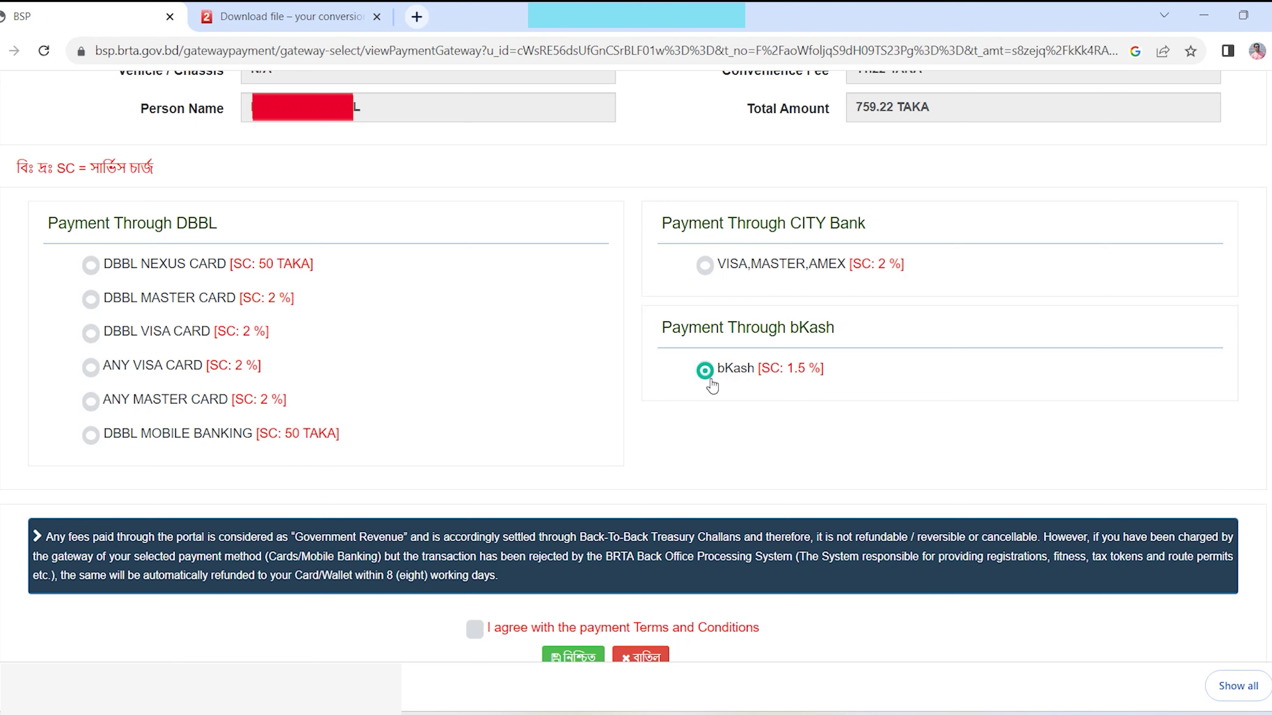
left_click(90, 268)
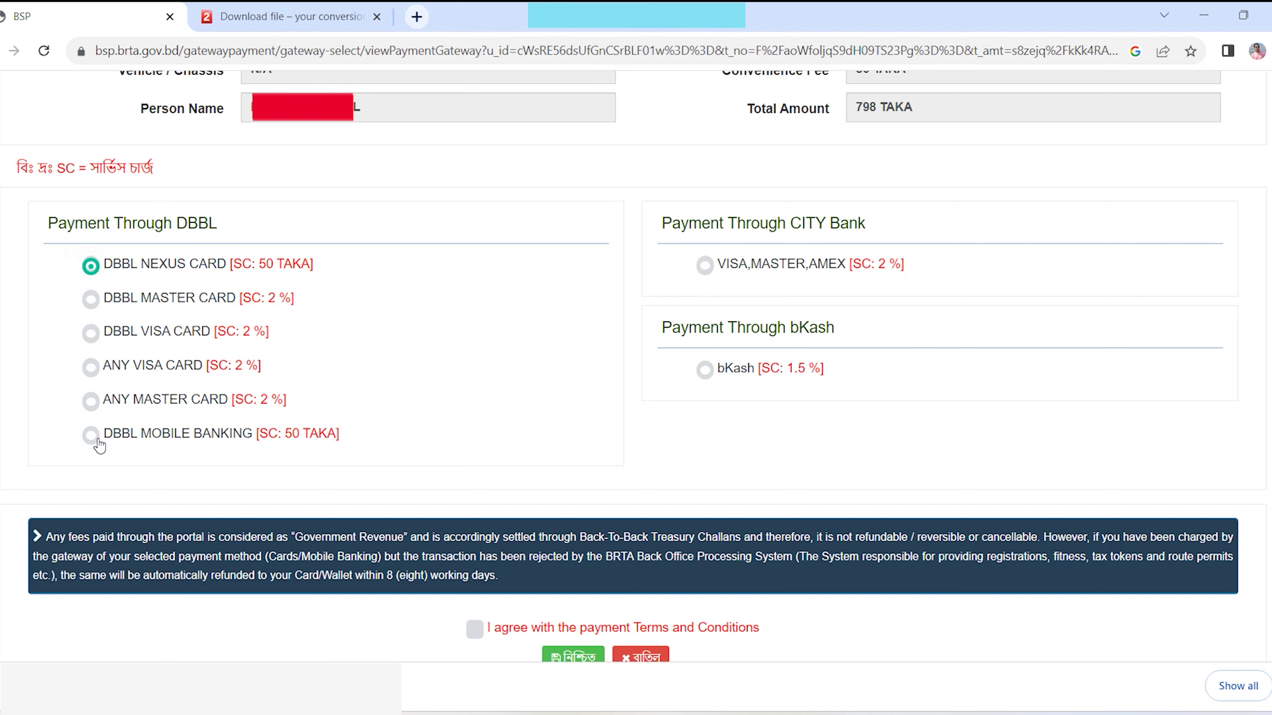
left_click(705, 369)
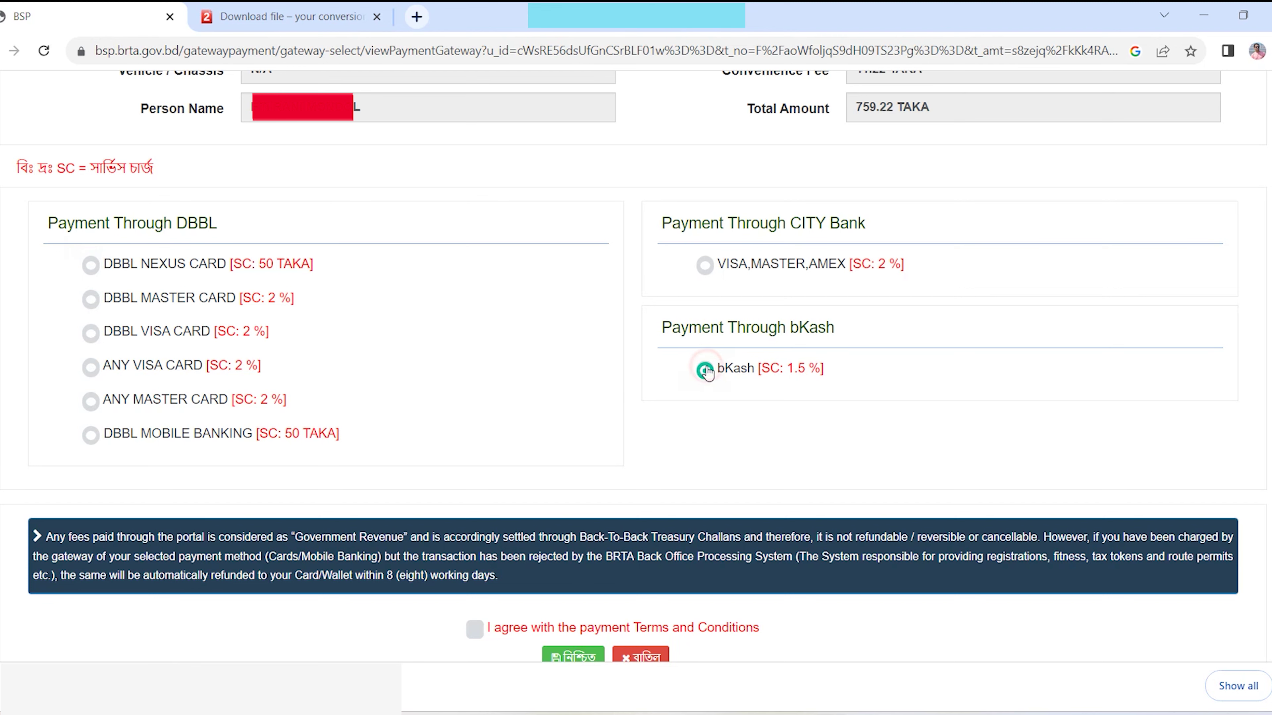
scroll(566, 537, "down", 3)
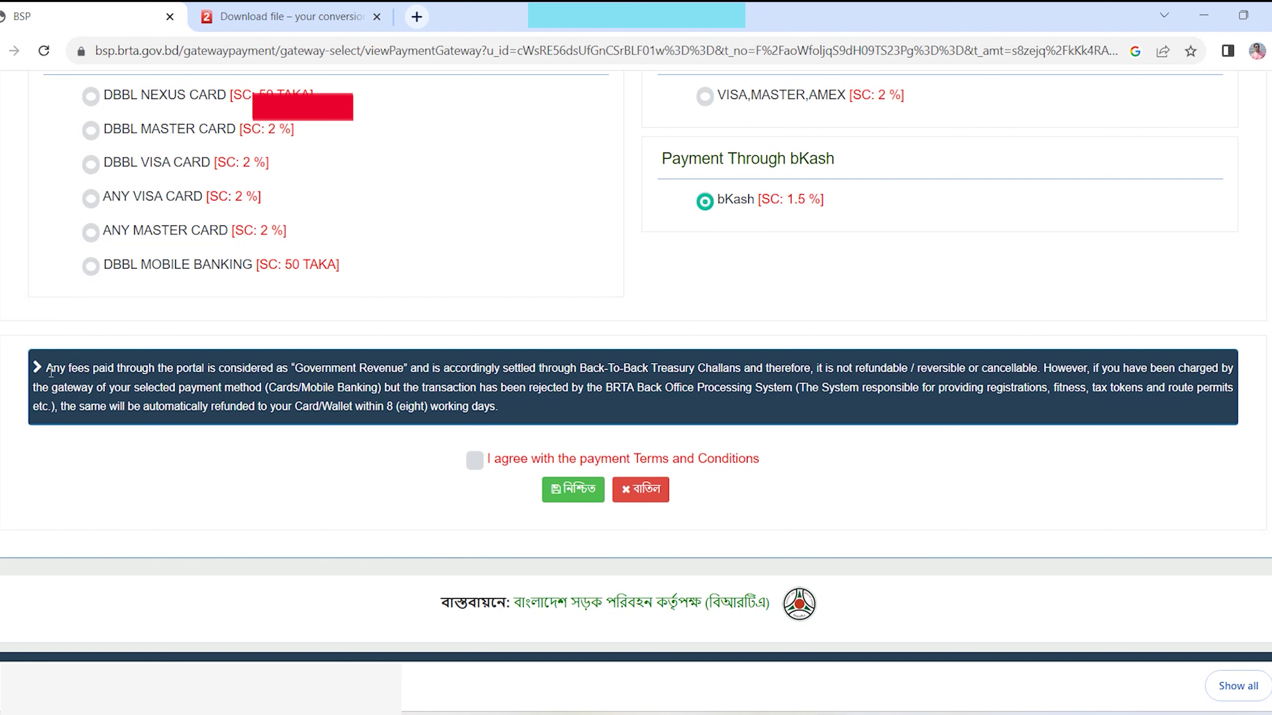
left_click_drag(43, 368, 531, 407)
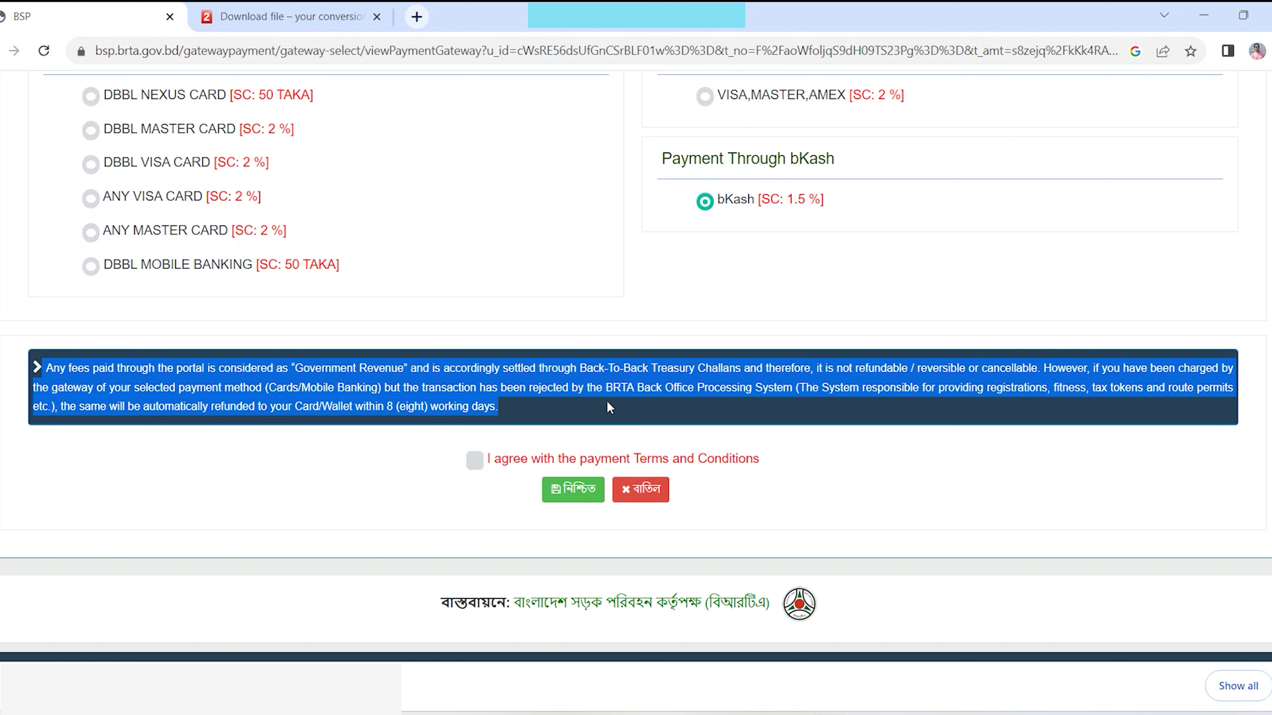
left_click(478, 464)
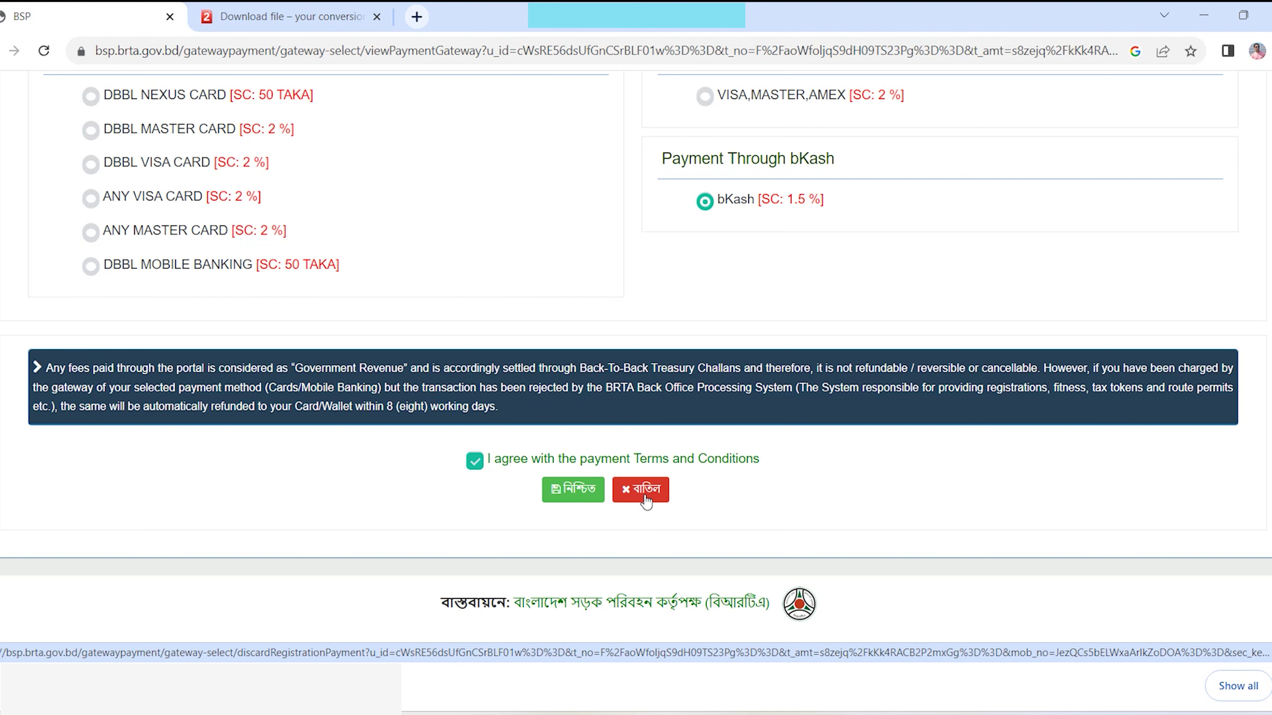
left_click(562, 493)
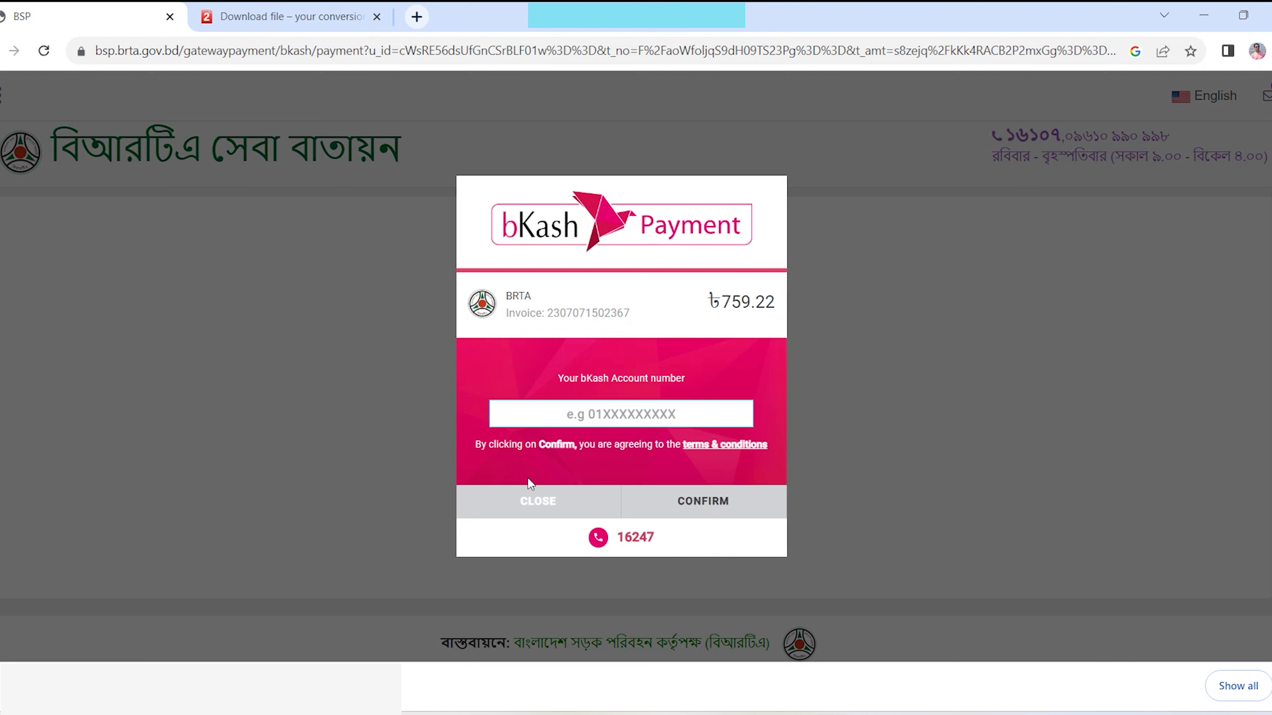
- Paste the bKash account number and submit it
left_click(670, 426)
key("ctrl+v")
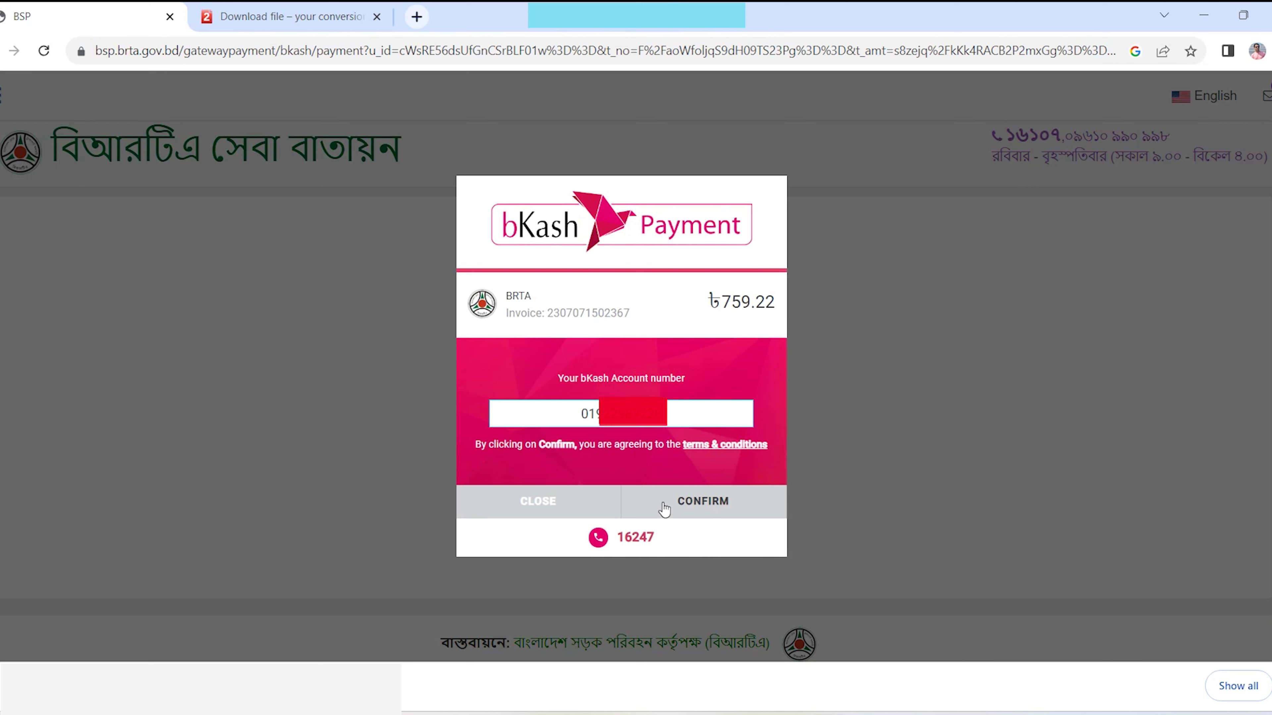
left_click(702, 507)
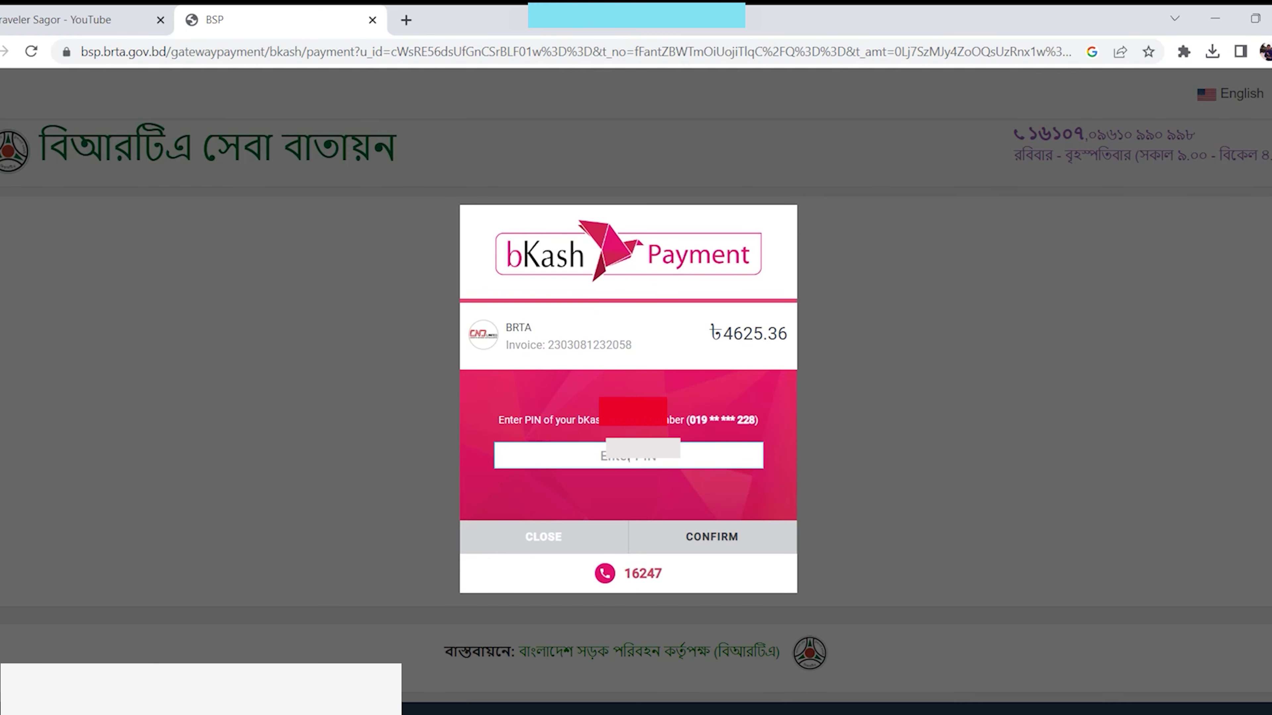
- Enter the bKash PIN to complete payment, then open the downloaded learner licence image printLearner 2.jpg
key("Return")
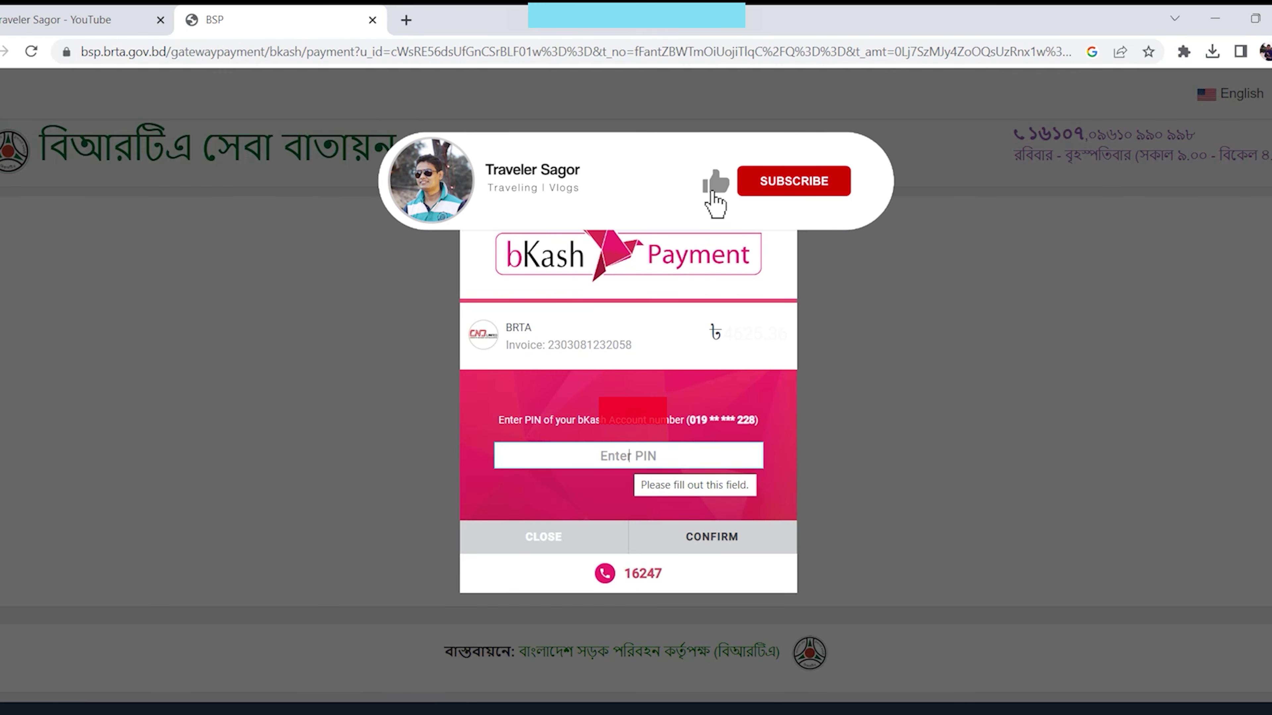
type("12")
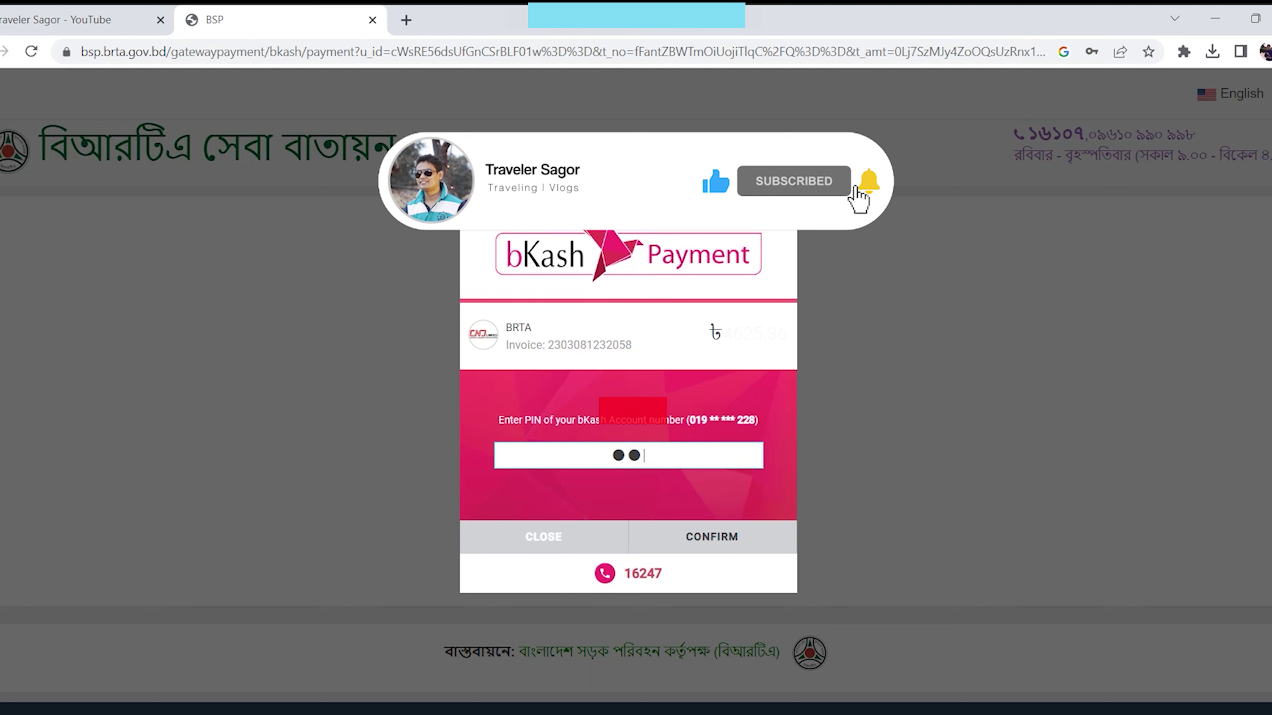
type("345")
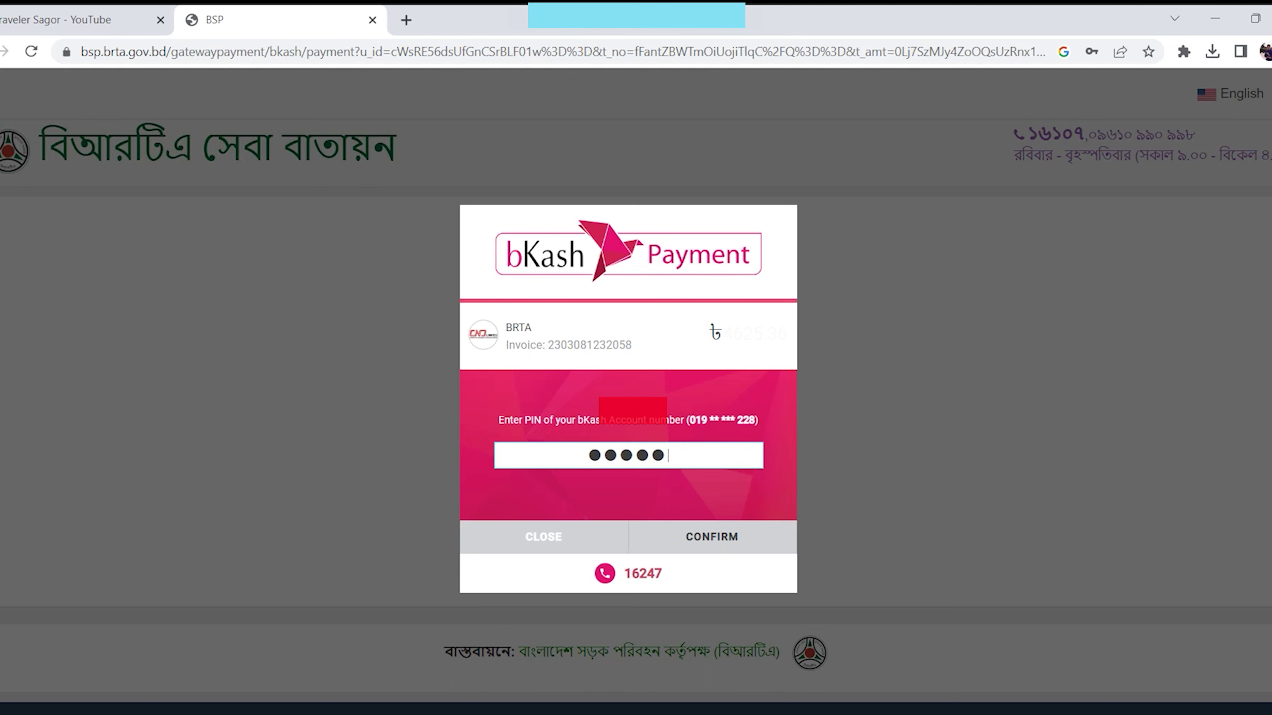
key("Return")
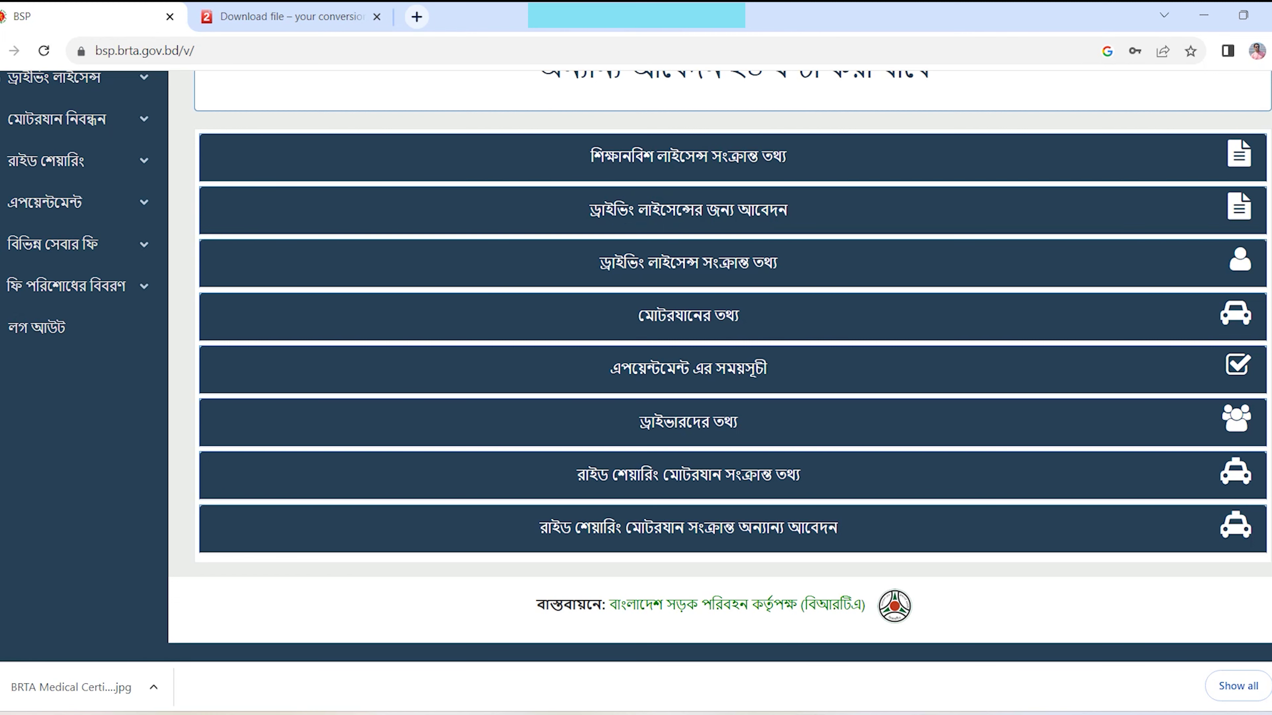
left_click(923, 646)
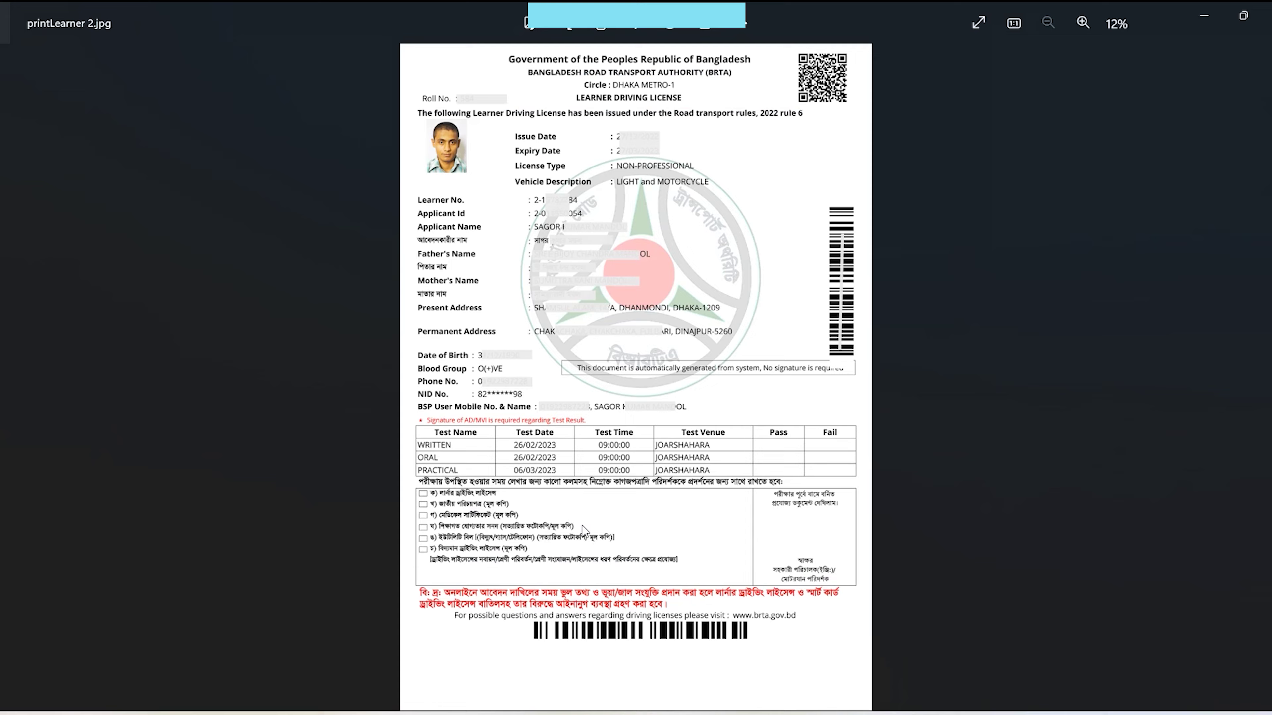
- Zoom into printLearner 2.jpg and pan up to the licence header and photo
scroll(537, 332, "up", 4)
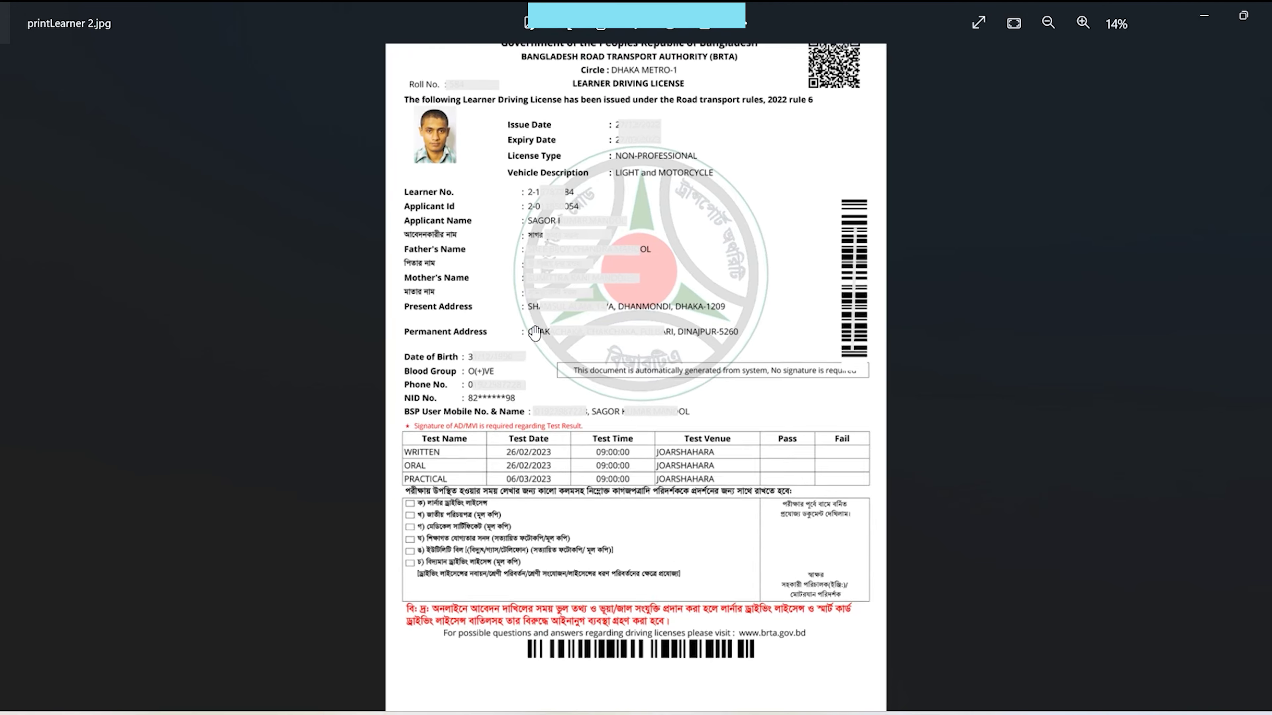
scroll(566, 332, "up", 2)
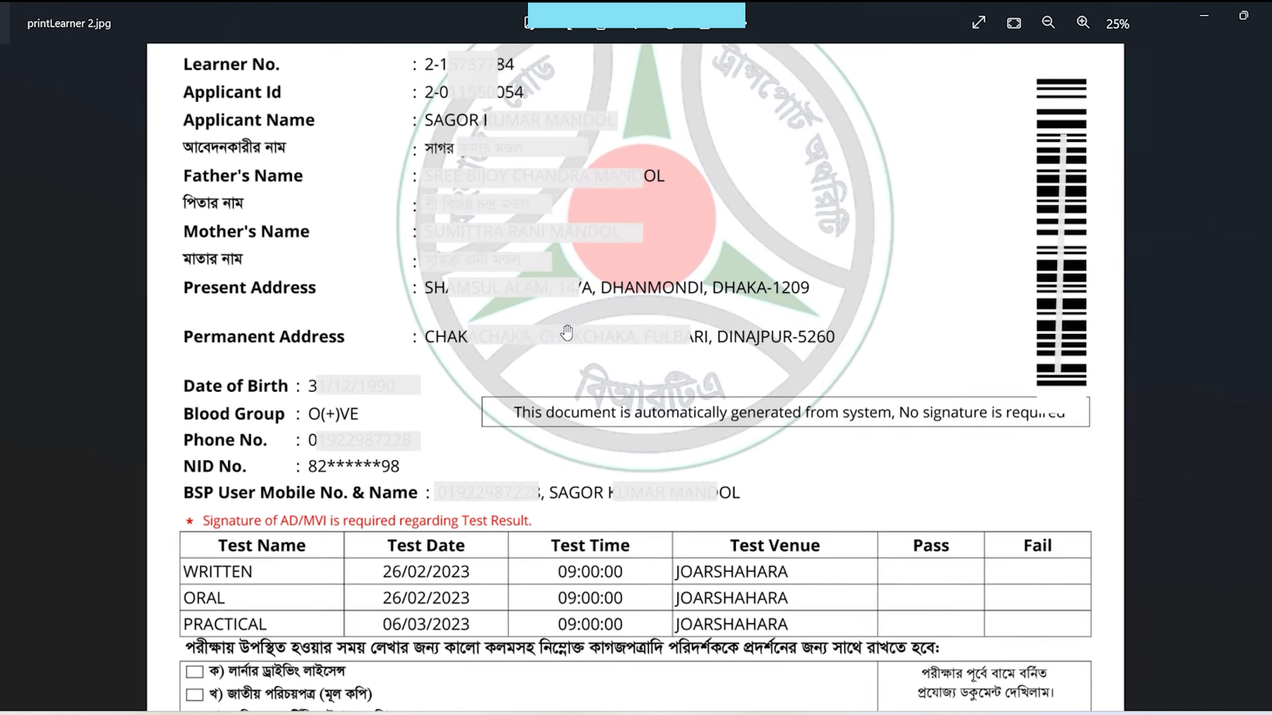
left_click_drag(583, 216, 585, 397)
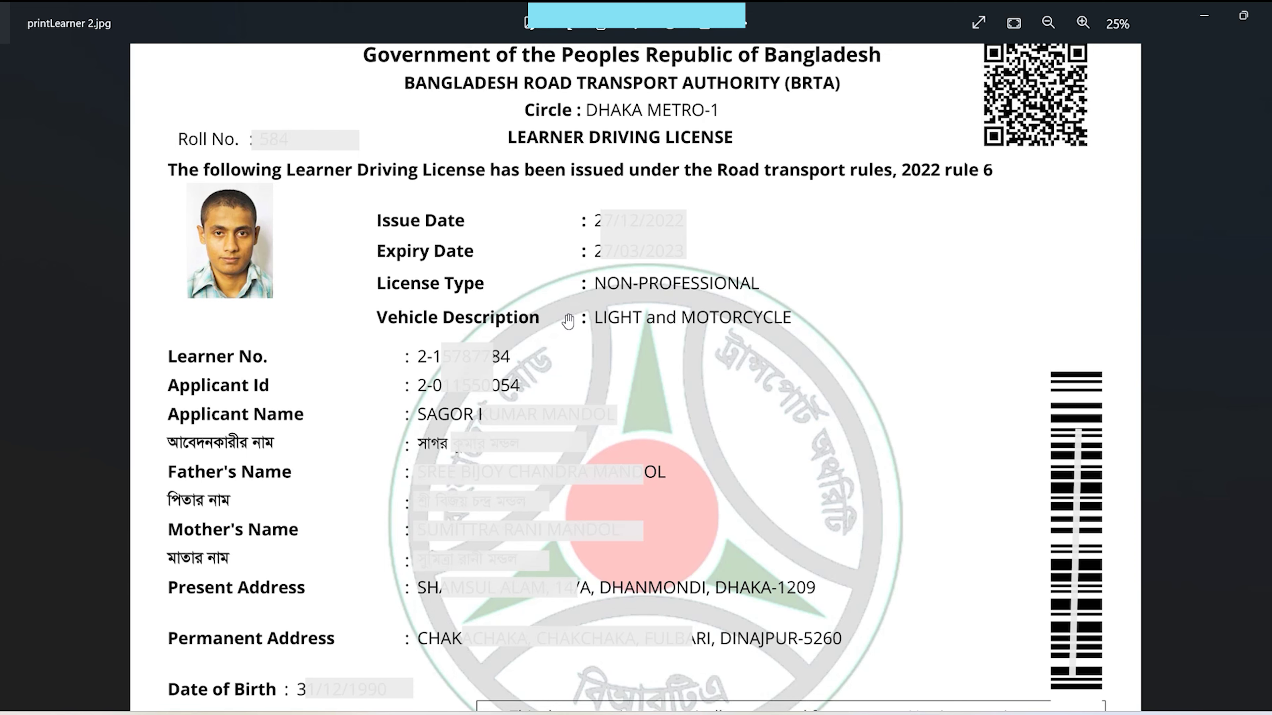
- Move down the licence to the test schedule: JOARSHAHARA venue, 09:00:00, and document checklist
scroll(605, 376, "down", 2)
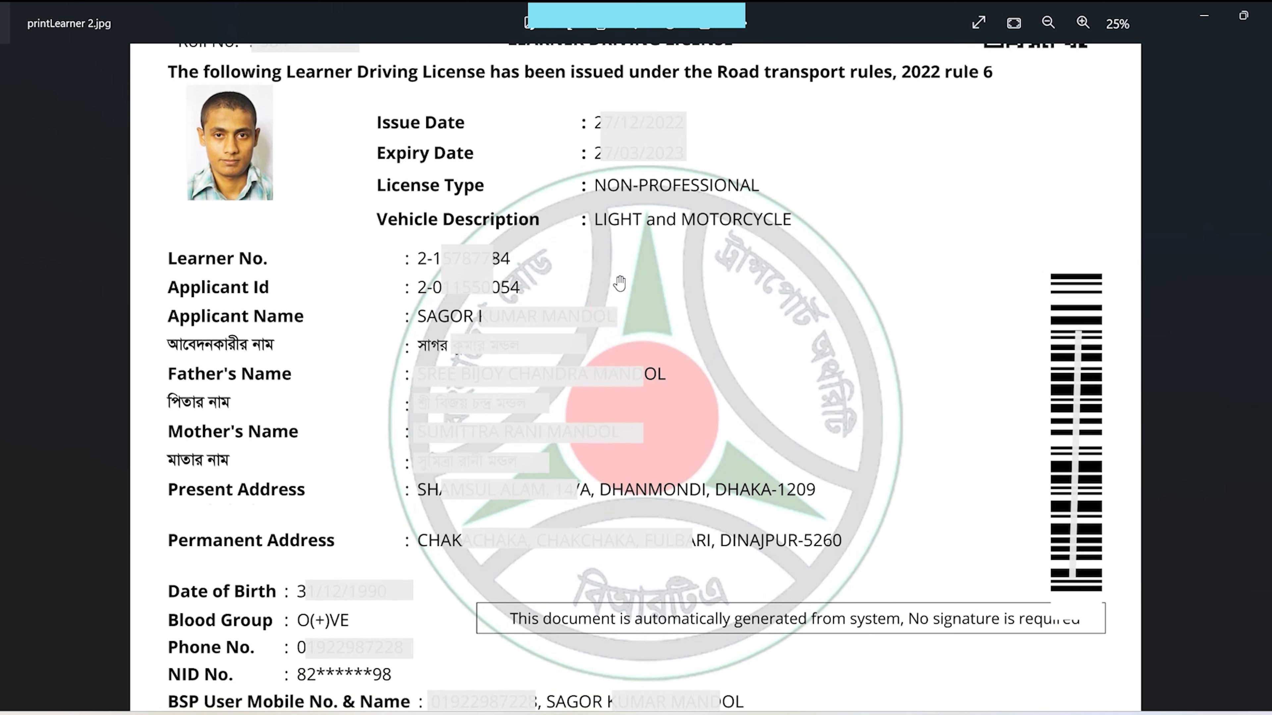
scroll(640, 323, "down", 1)
scroll(640, 324, "down", 1)
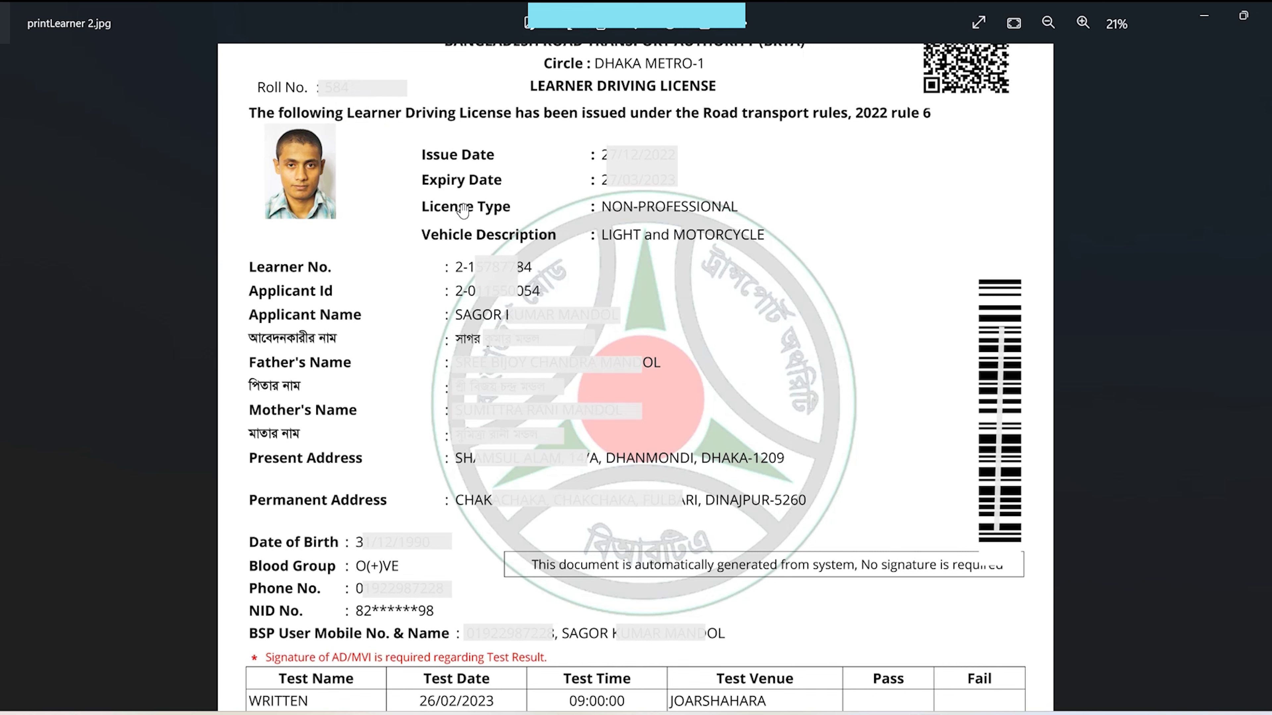
left_click_drag(636, 387, 632, 258)
scroll(632, 259, "down", 4)
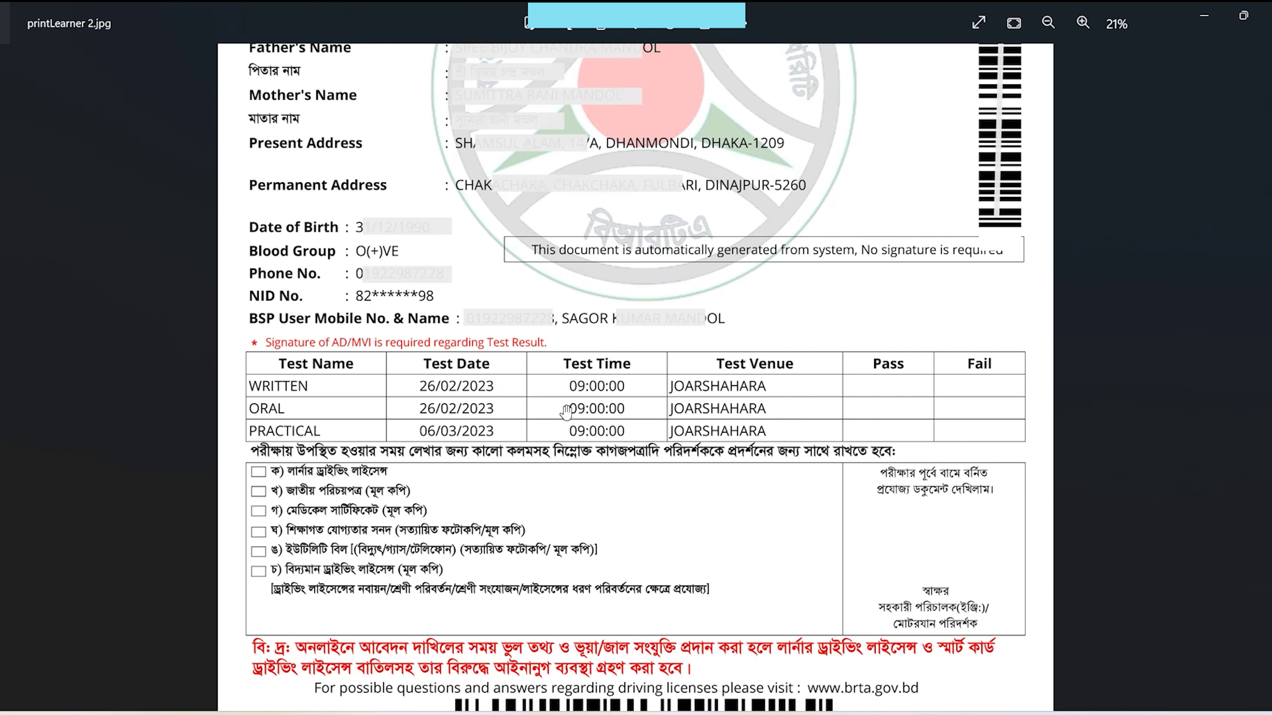
left_click_drag(778, 563, 780, 386)
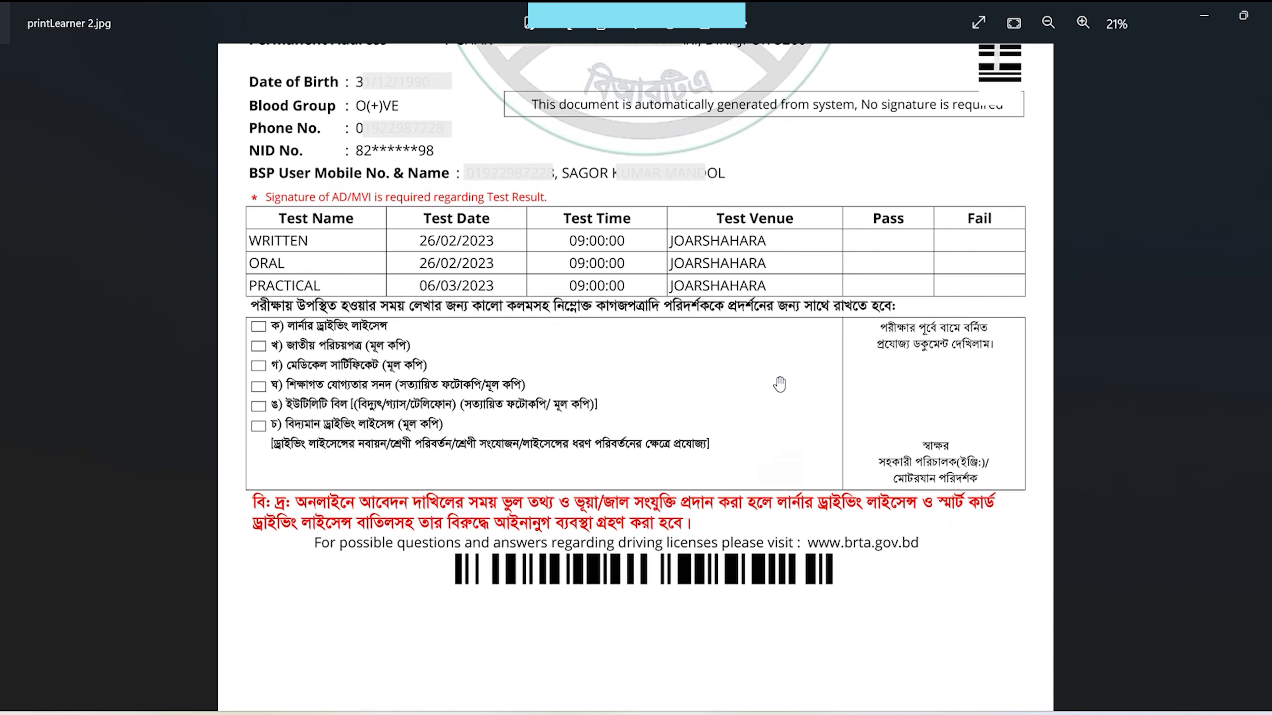
left_click_drag(725, 290, 724, 480)
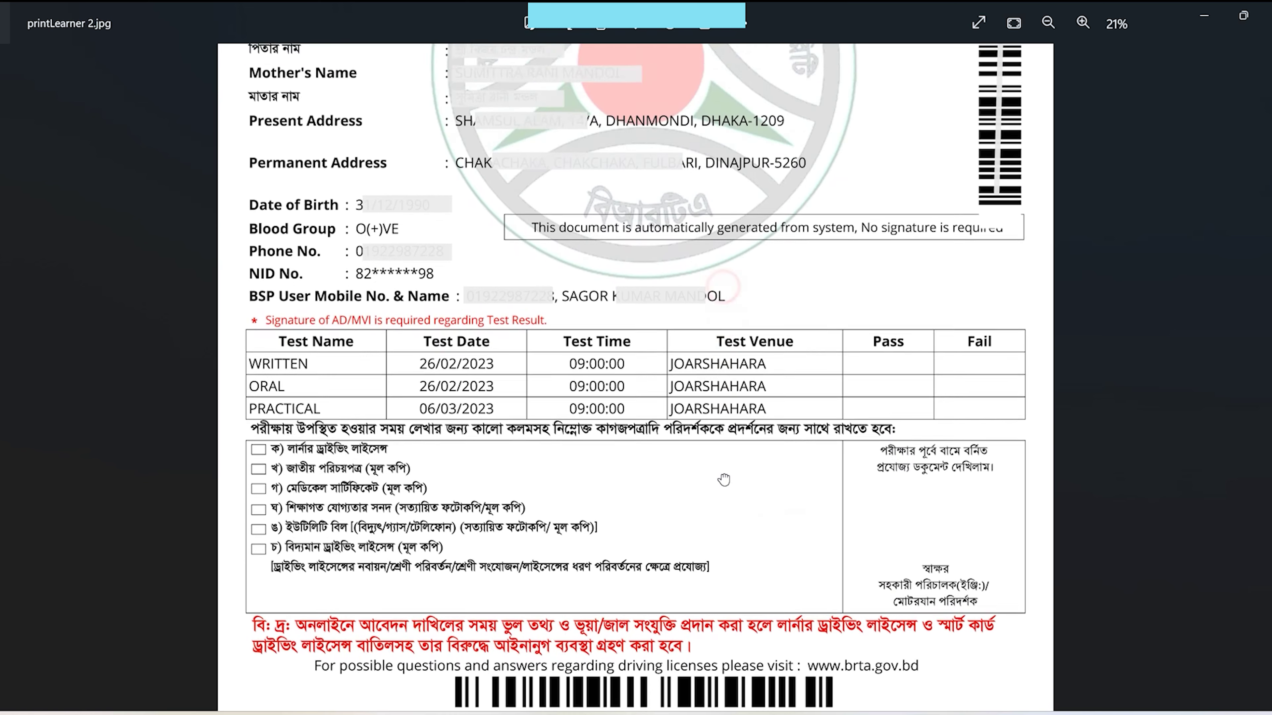
scroll(723, 480, "up", 5)
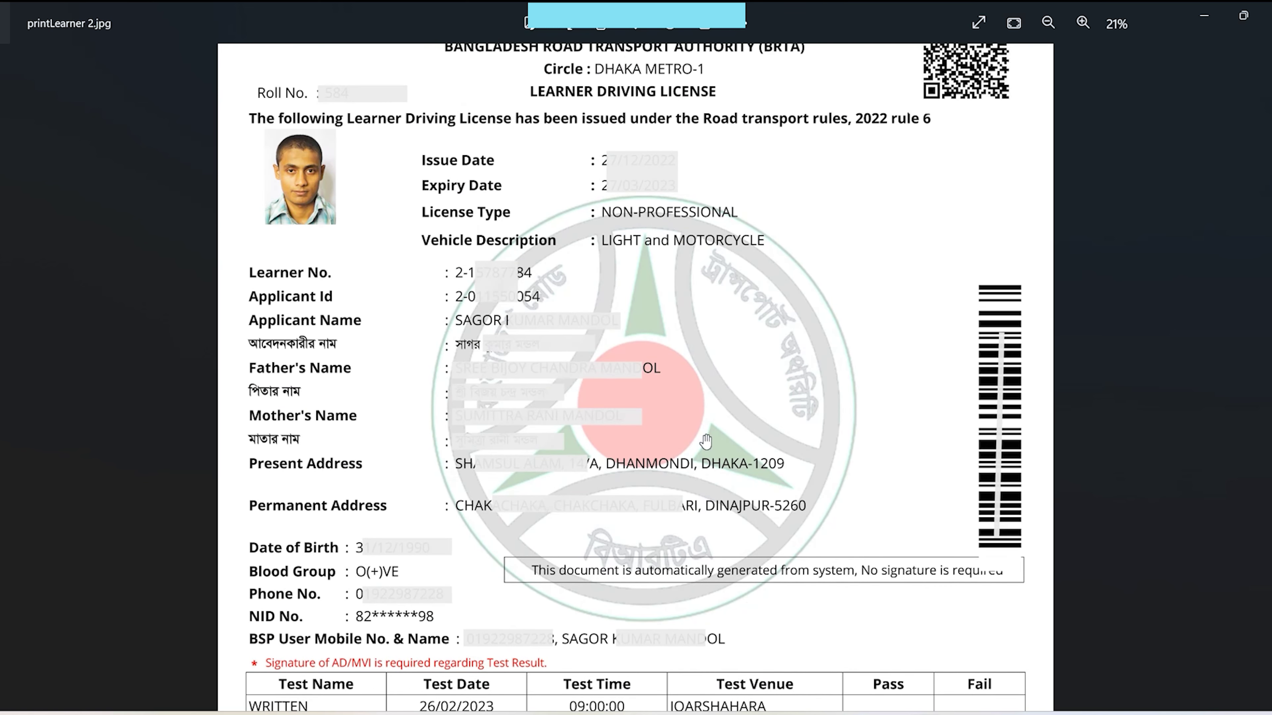